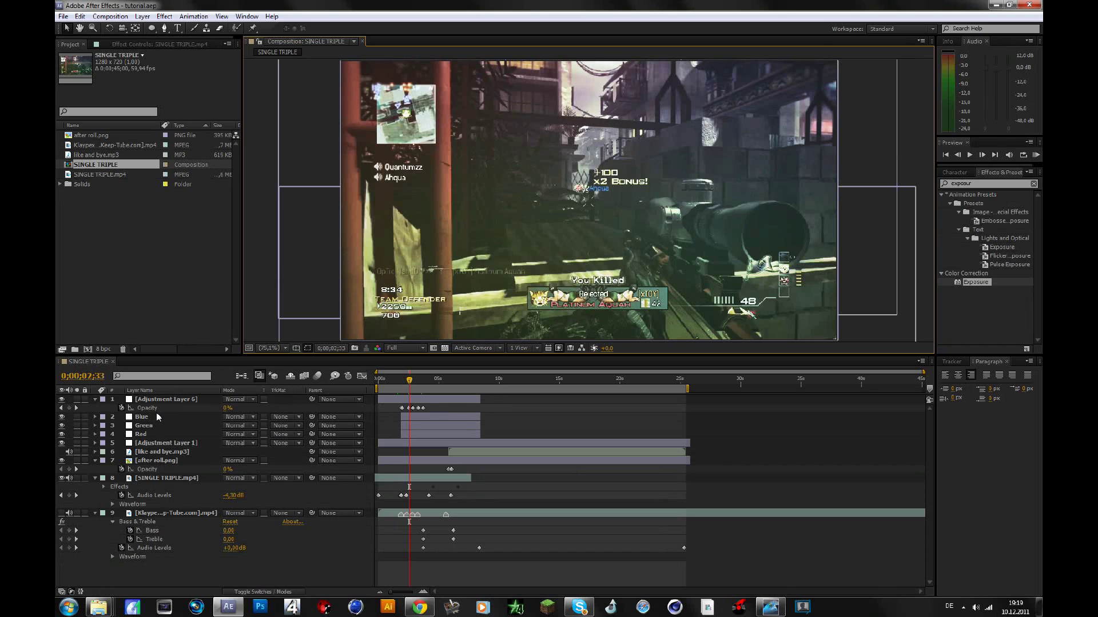
# - Delete Adjustment Layer 6, Blue, Green, Red, after roll.png and like and bye.mp3 from the composition
pyautogui.click(162, 399)
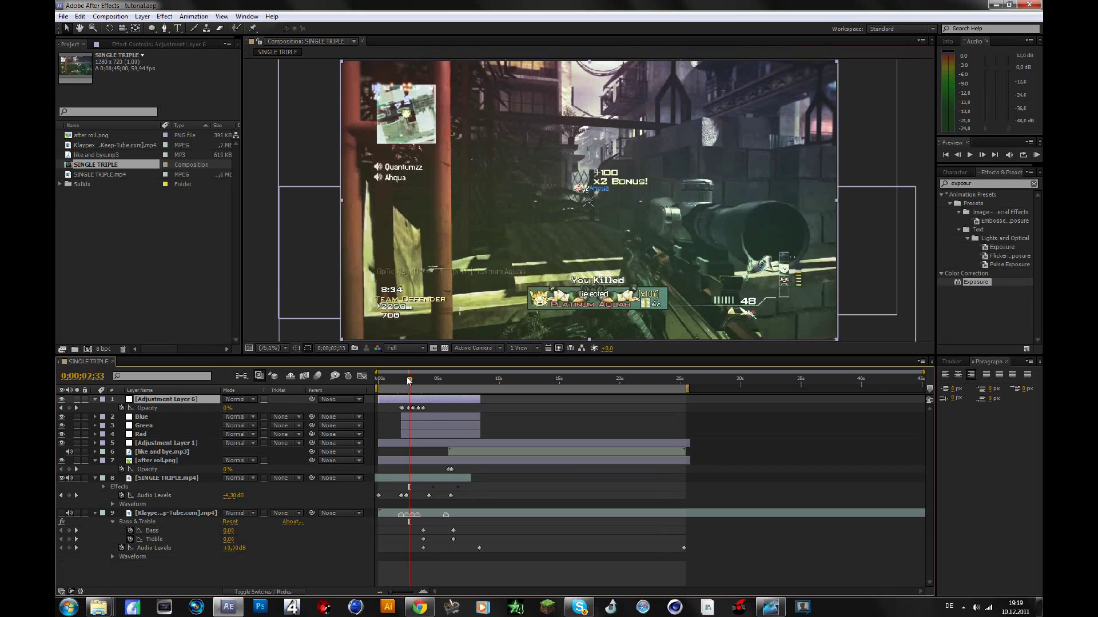
pyautogui.moveTo(409, 380); pyautogui.dragTo(402, 382)
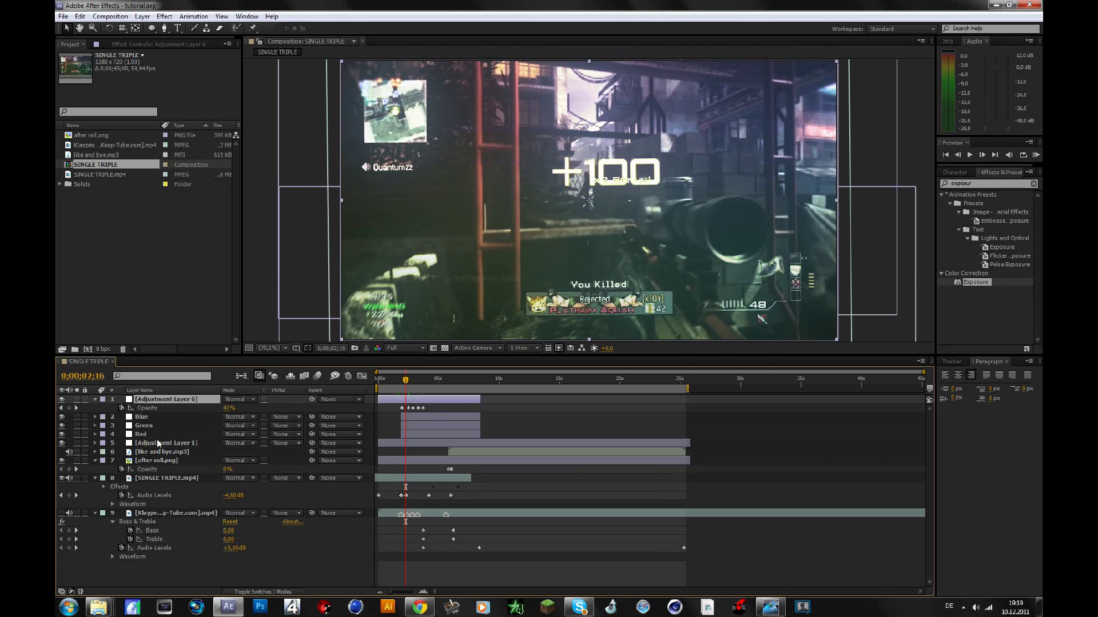
pyautogui.keyDown('shift'); pyautogui.click(160, 437); pyautogui.keyUp('shift')
pyautogui.press('Delete')
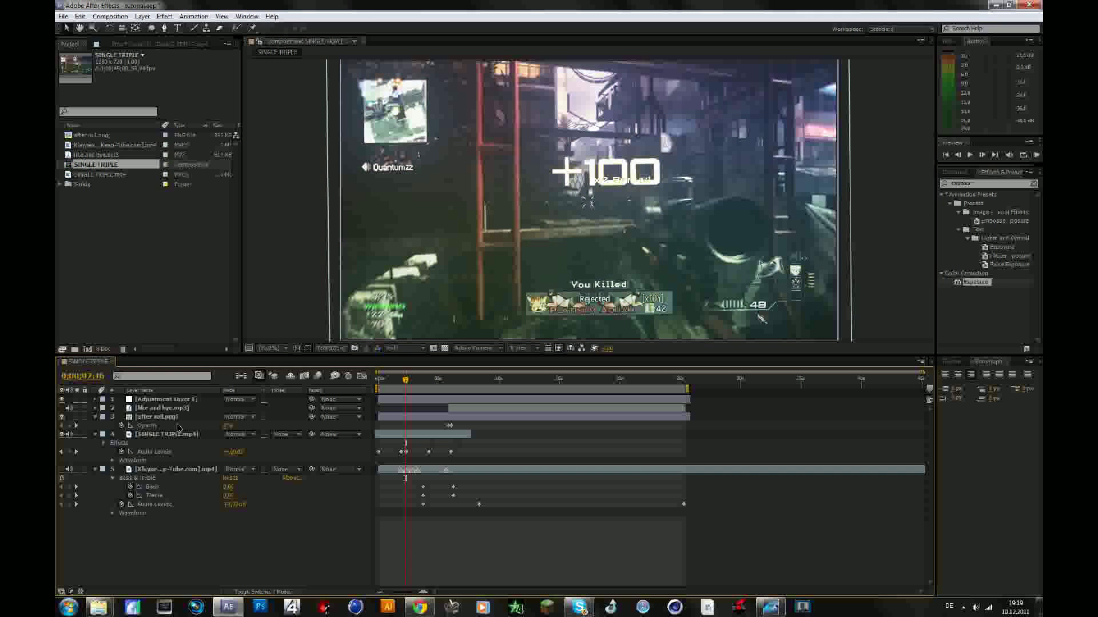
pyautogui.click(155, 417)
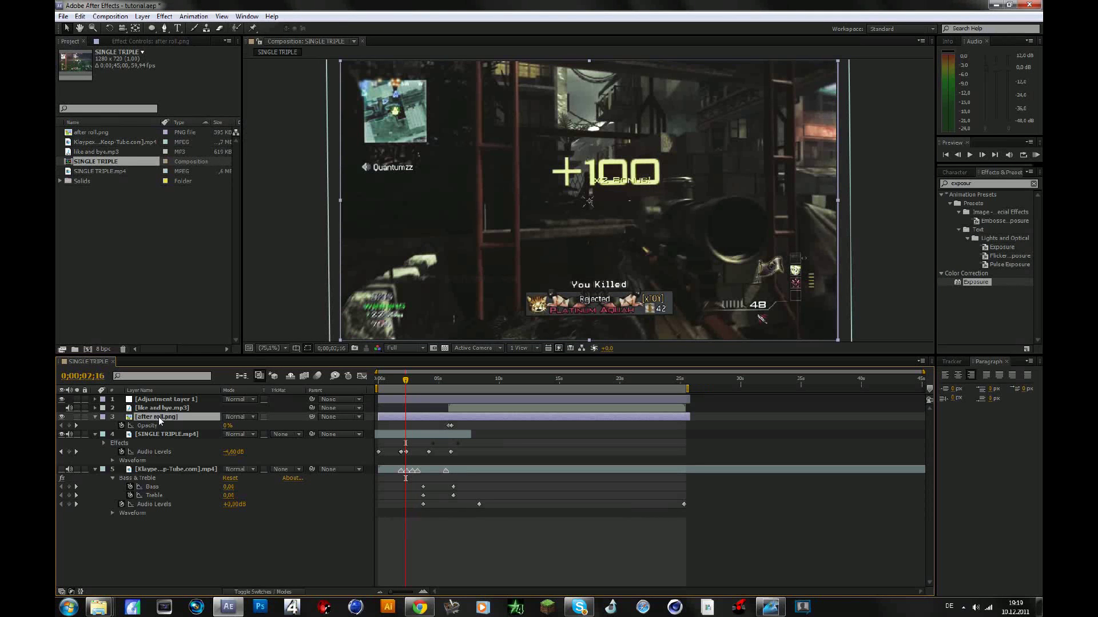
pyautogui.press('Delete')
pyautogui.click(162, 408)
pyautogui.press('Delete')
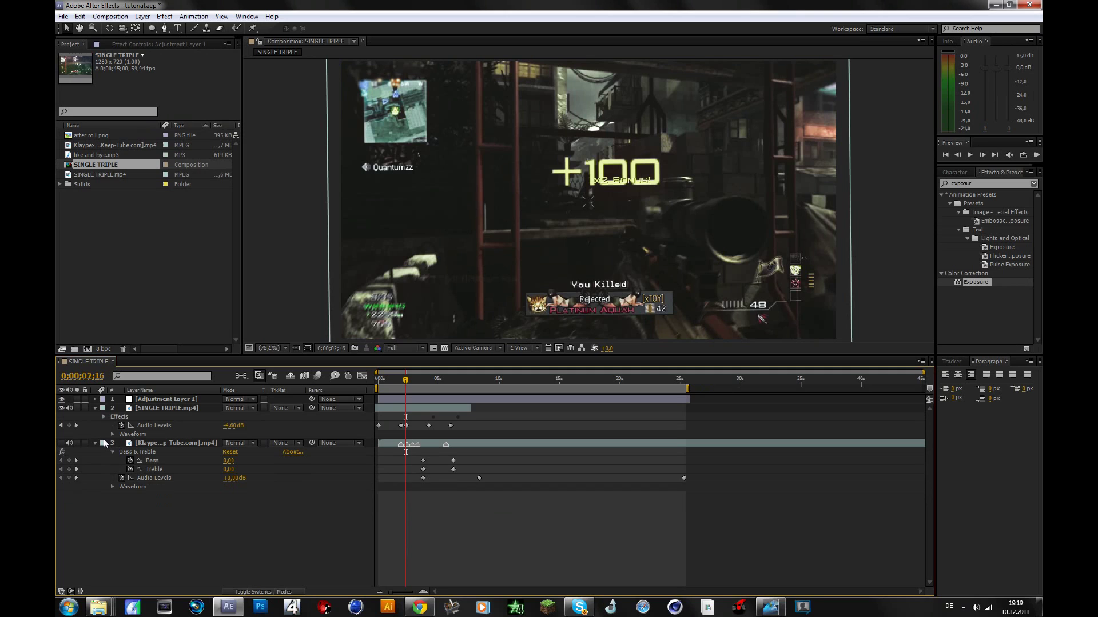
# - Reveal the SINGLE TRIPLE.mp4 layer's keyframed properties and preview the scope-zoom frames
pyautogui.click(96, 443)
pyautogui.click(96, 408)
pyautogui.click(153, 408)
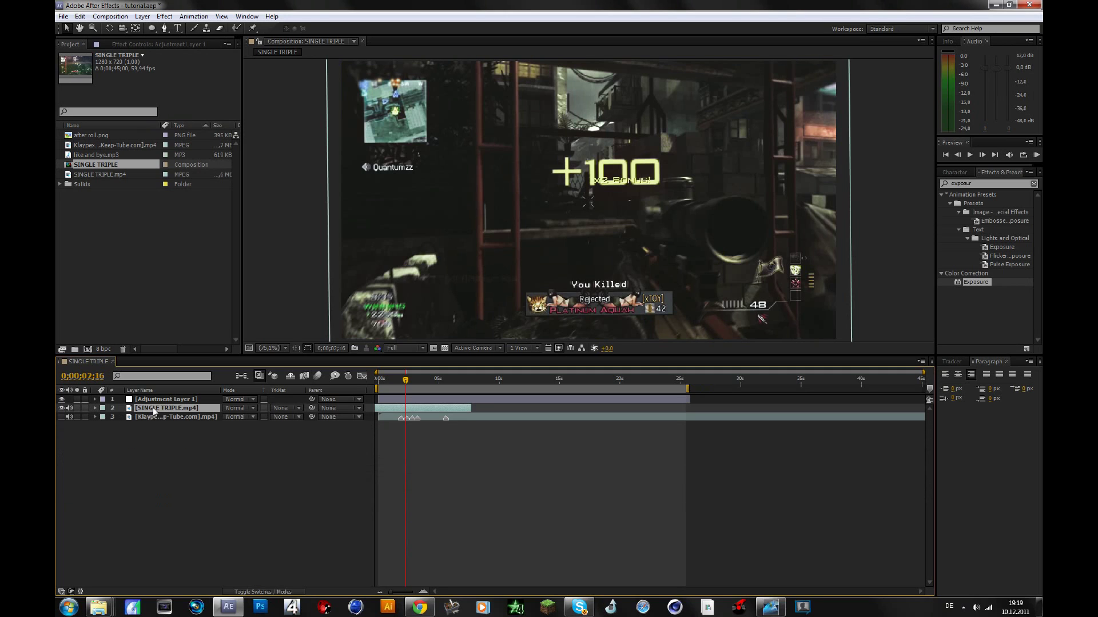
pyautogui.press('u')
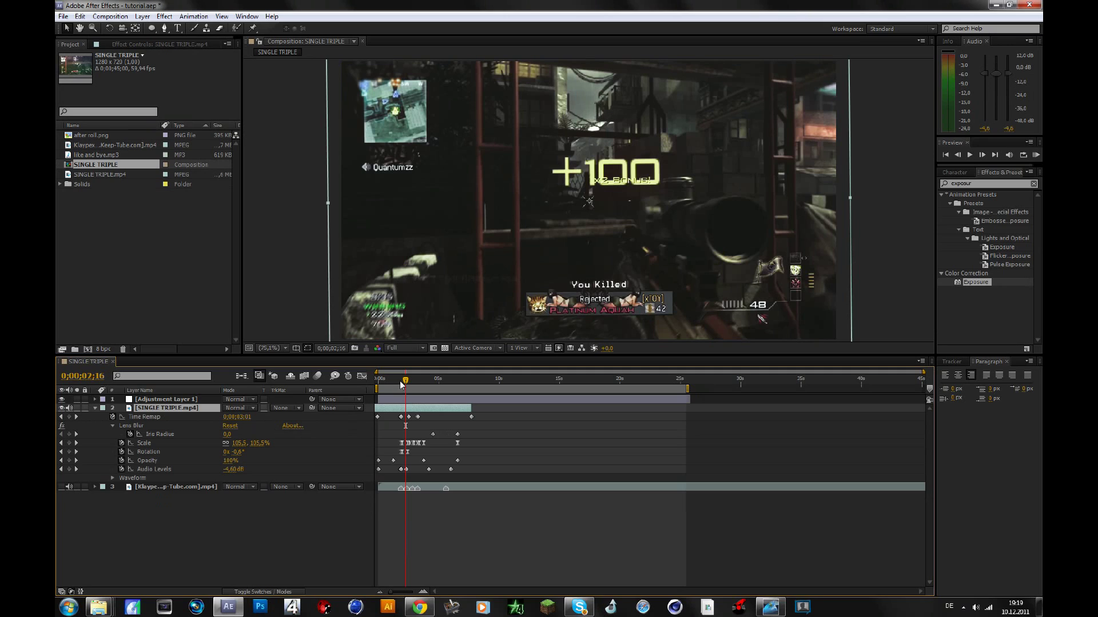
pyautogui.click(184, 399)
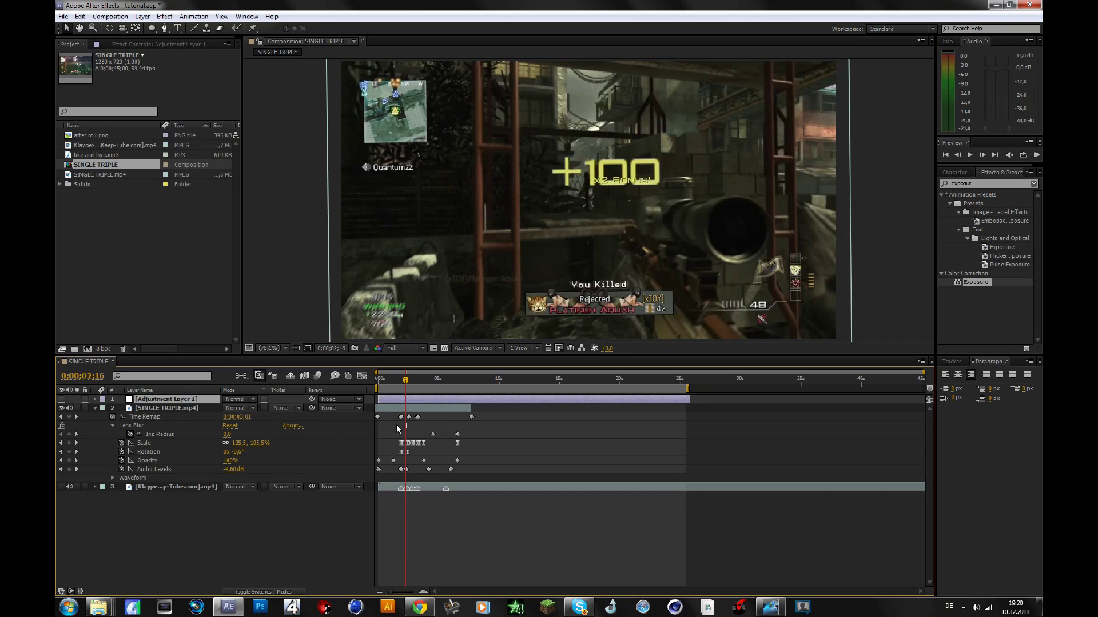
pyautogui.click(401, 380)
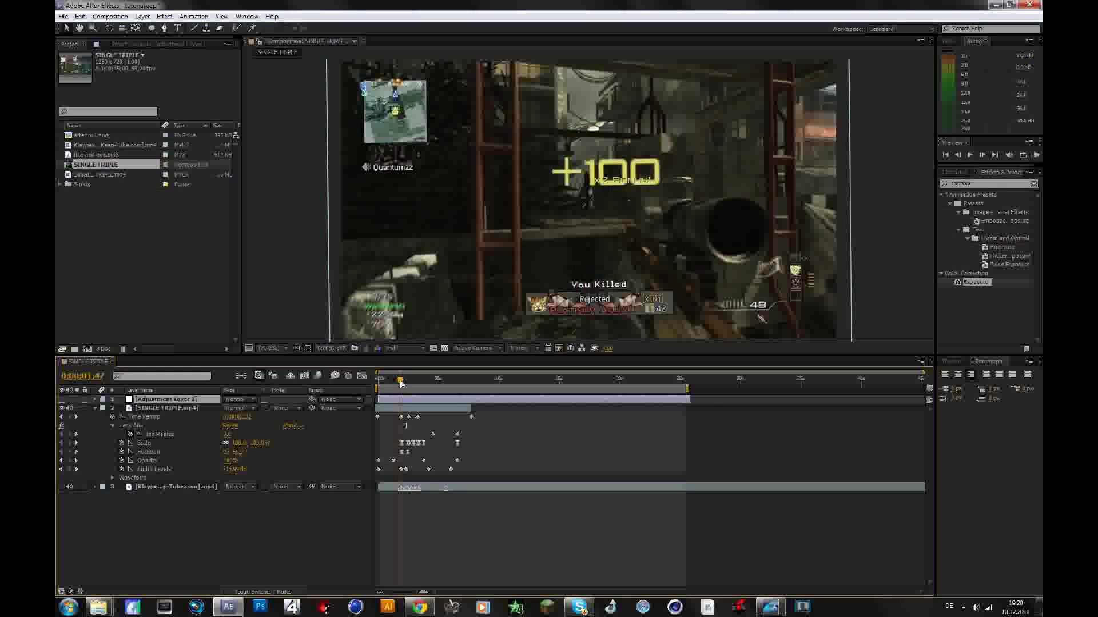
pyautogui.moveTo(400, 383)
pyautogui.mouseDown()
pyautogui.moveTo(419, 379)
pyautogui.moveTo(401, 382)
pyautogui.mouseUp()
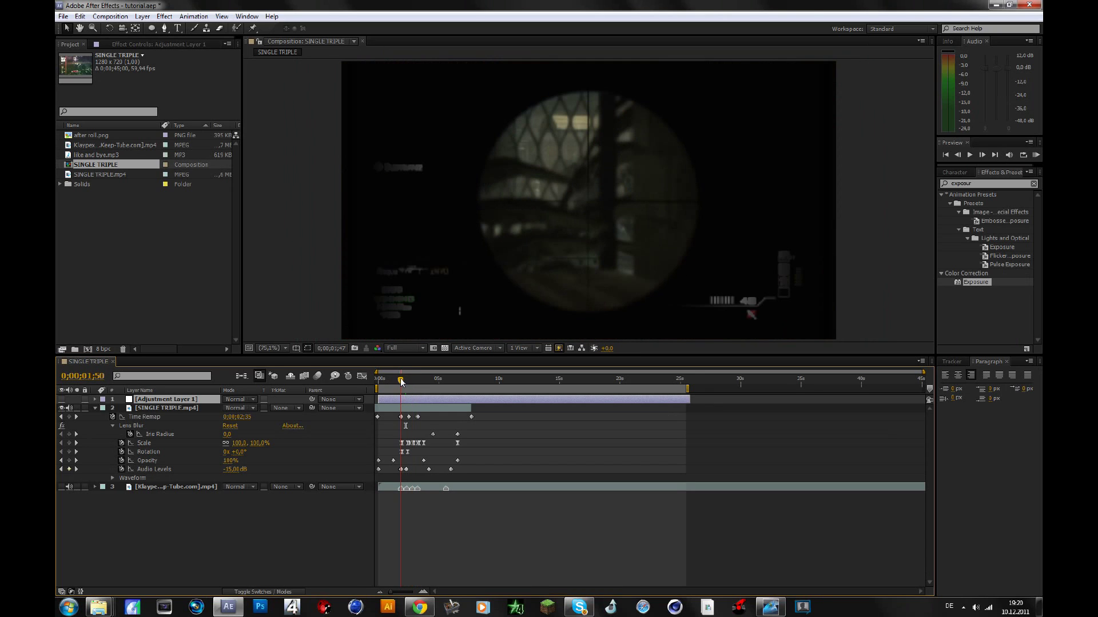
# - Create a new adjustment layer with a Curves effect and name it Red
pyautogui.click(163, 408)
pyautogui.click(95, 408)
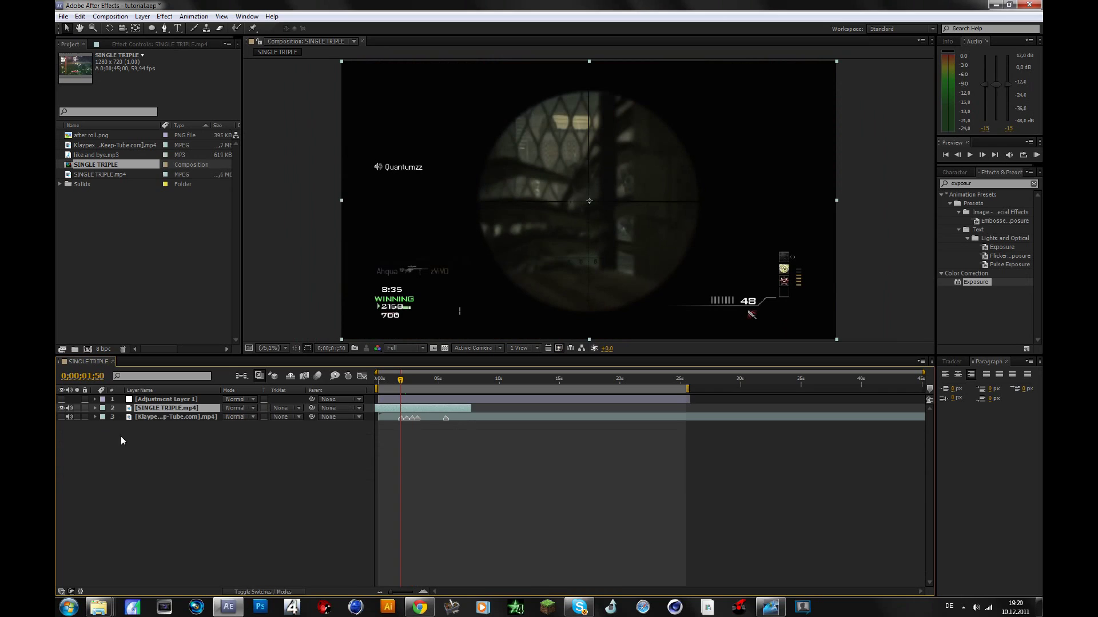
pyautogui.click(129, 450)
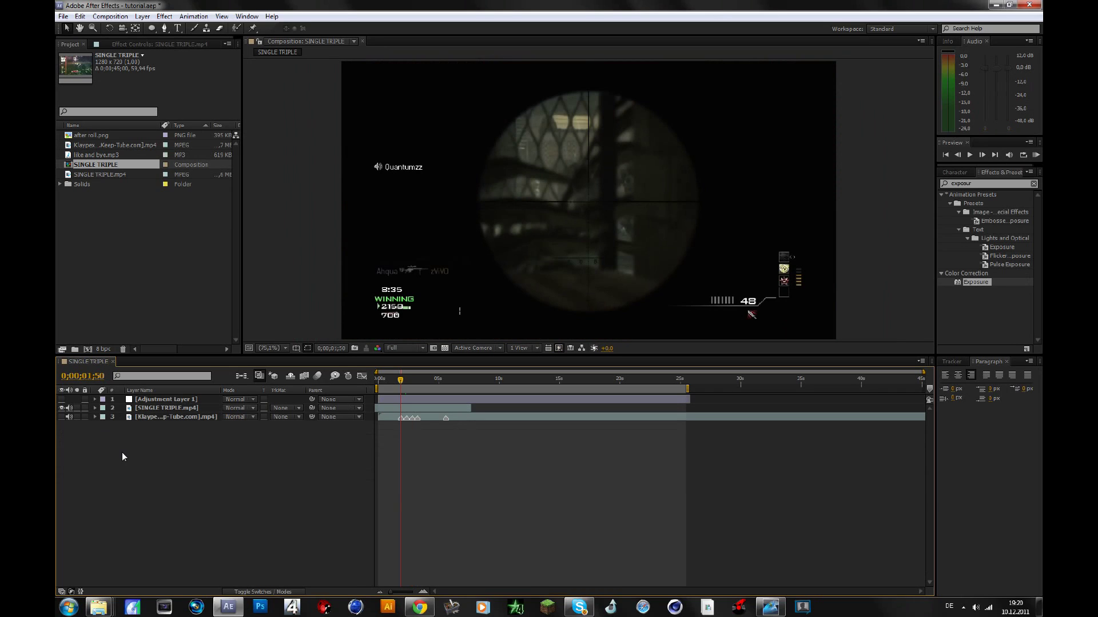
pyautogui.hotkey('ctrl', 'alt', 'y')
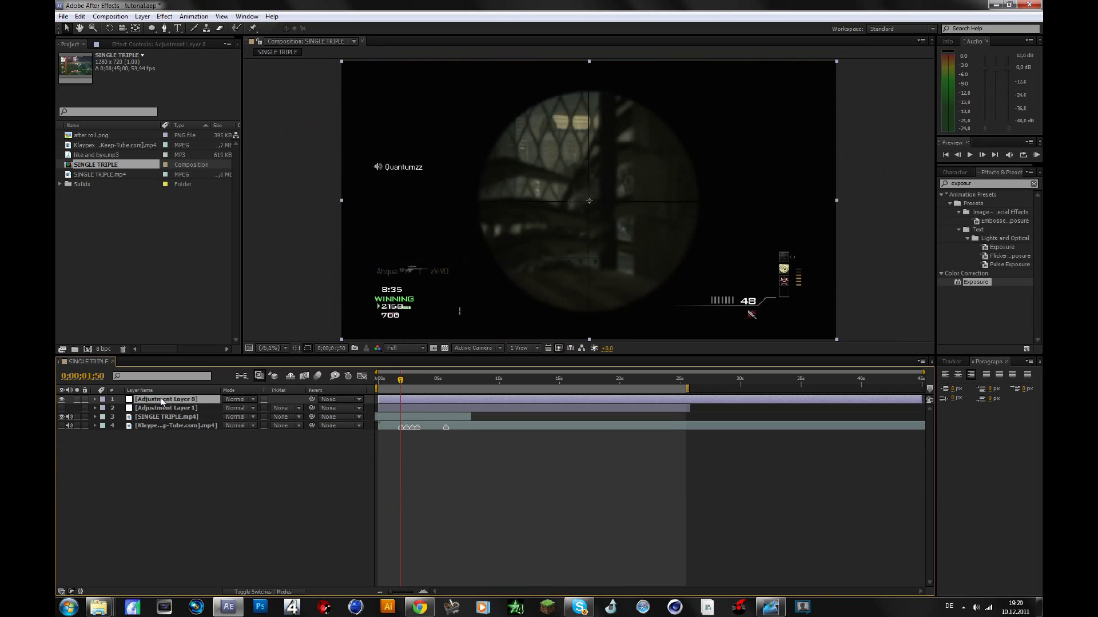
pyautogui.click(979, 184)
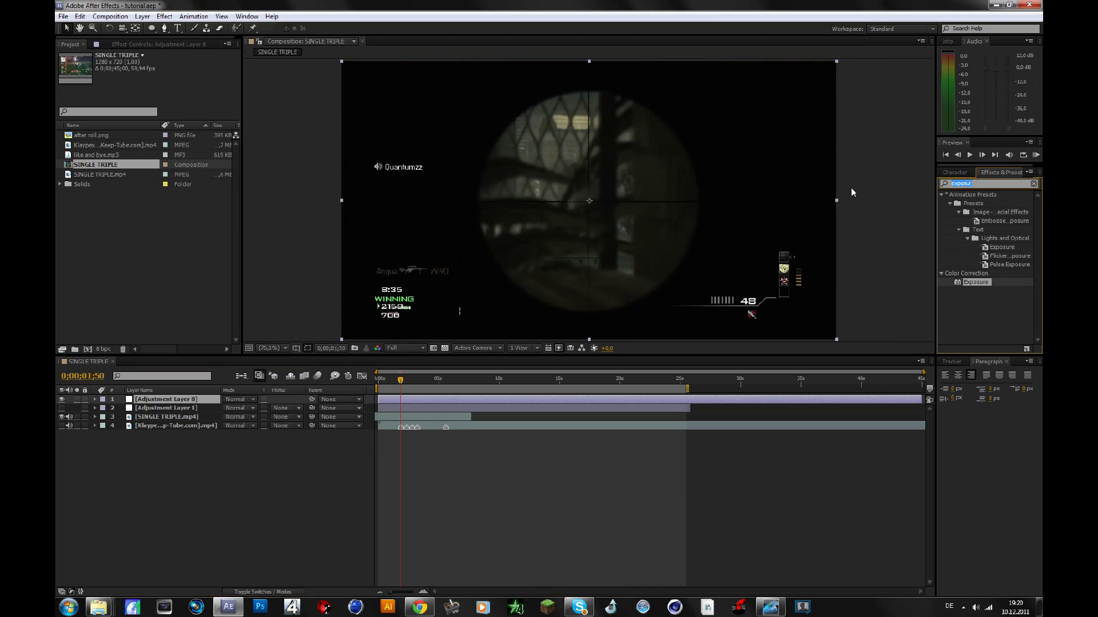
pyautogui.write('curves')
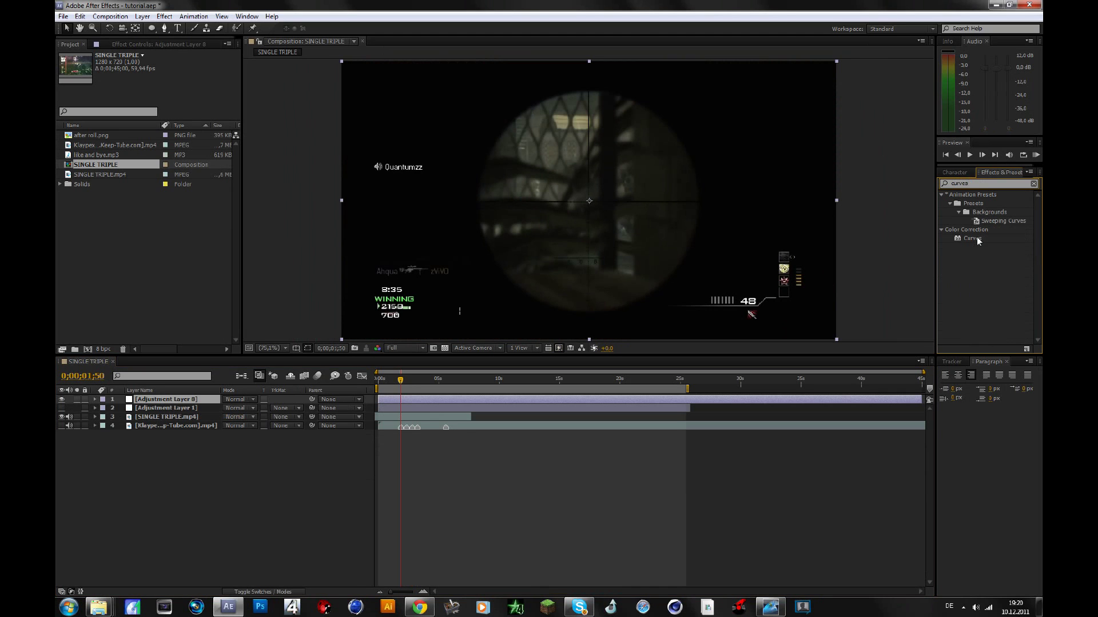
pyautogui.moveTo(977, 237); pyautogui.dragTo(387, 320)
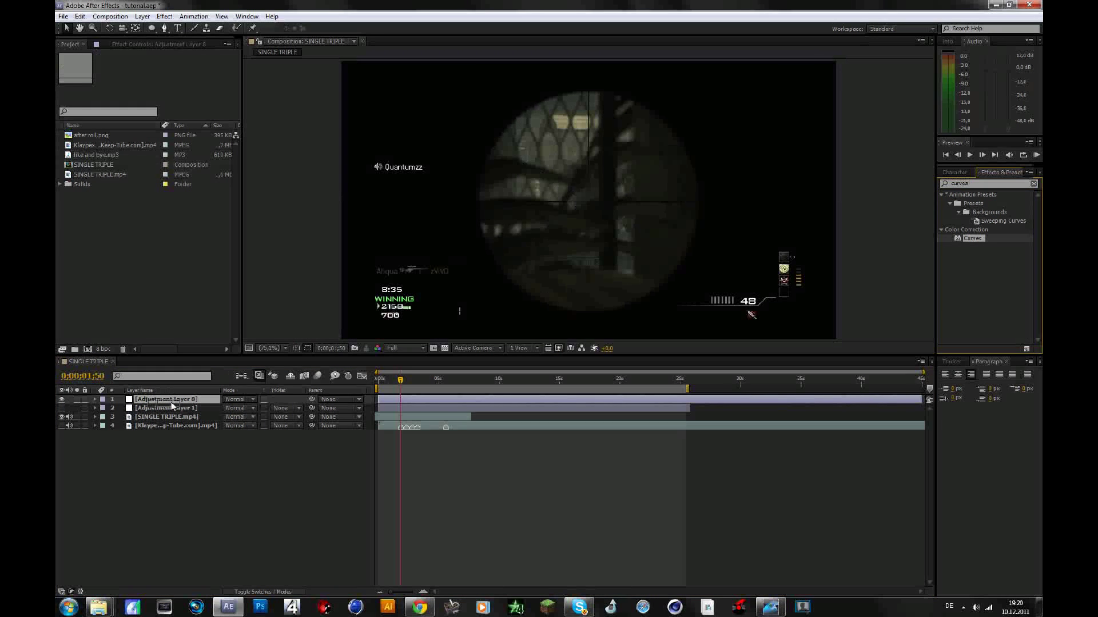
pyautogui.rightClick(185, 403)
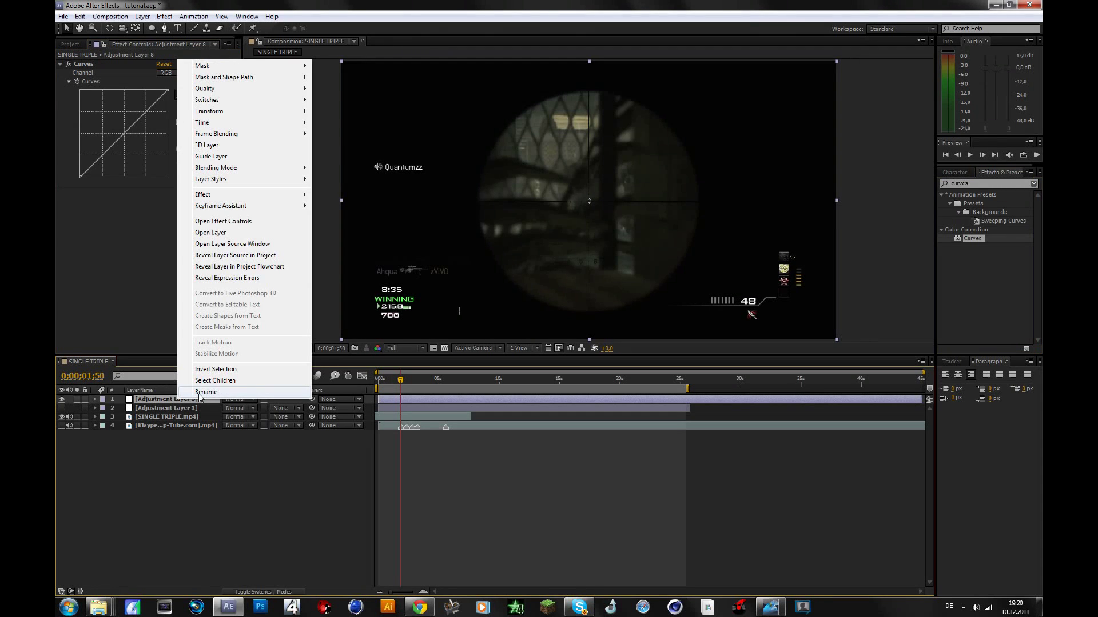
pyautogui.click(195, 383)
pyautogui.write('Red')
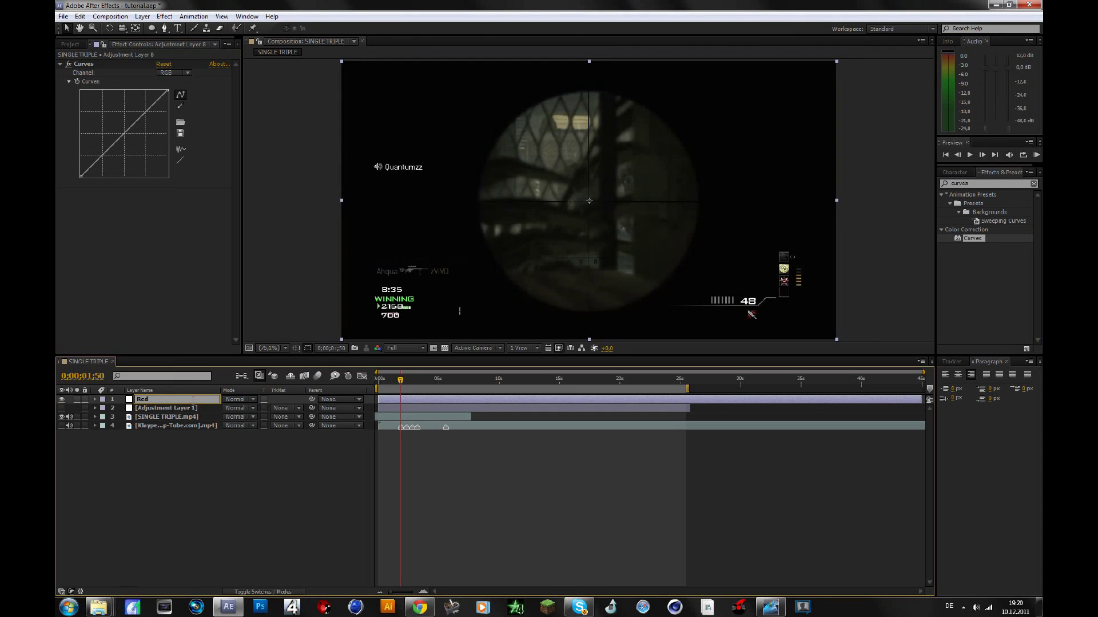
pyautogui.press('Return')
# - Duplicate the Red layer and rename the copy Green
pyautogui.click(173, 400)
pyautogui.hotkey('ctrl', 'd')
pyautogui.hotkey('ctrl', 'd')
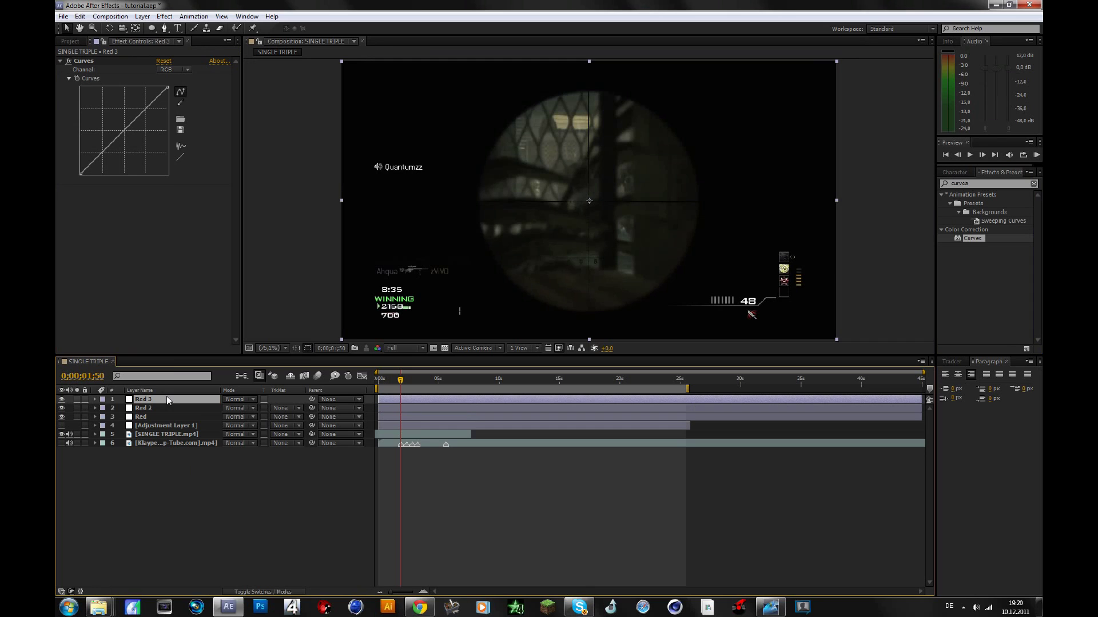
pyautogui.click(156, 405)
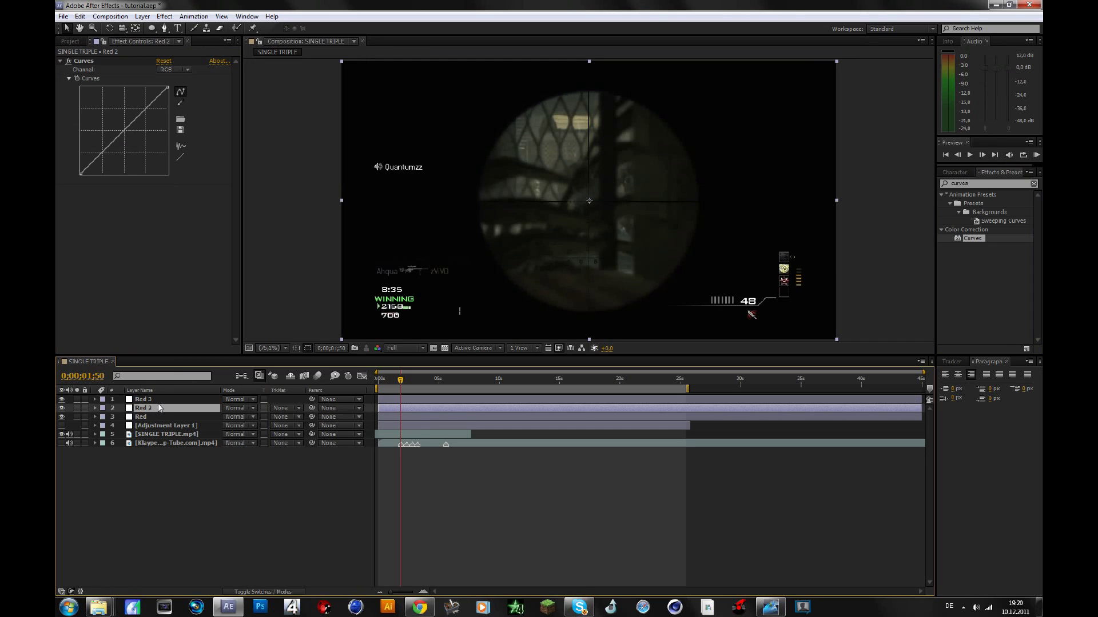
pyautogui.rightClick(158, 405)
pyautogui.click(190, 399)
pyautogui.write('Green')
pyautogui.click(167, 393)
pyautogui.click(167, 393)
# - Rename the Red 3 copy to Blue
pyautogui.rightClick(167, 399)
pyautogui.click(190, 399)
pyautogui.write('Blue')
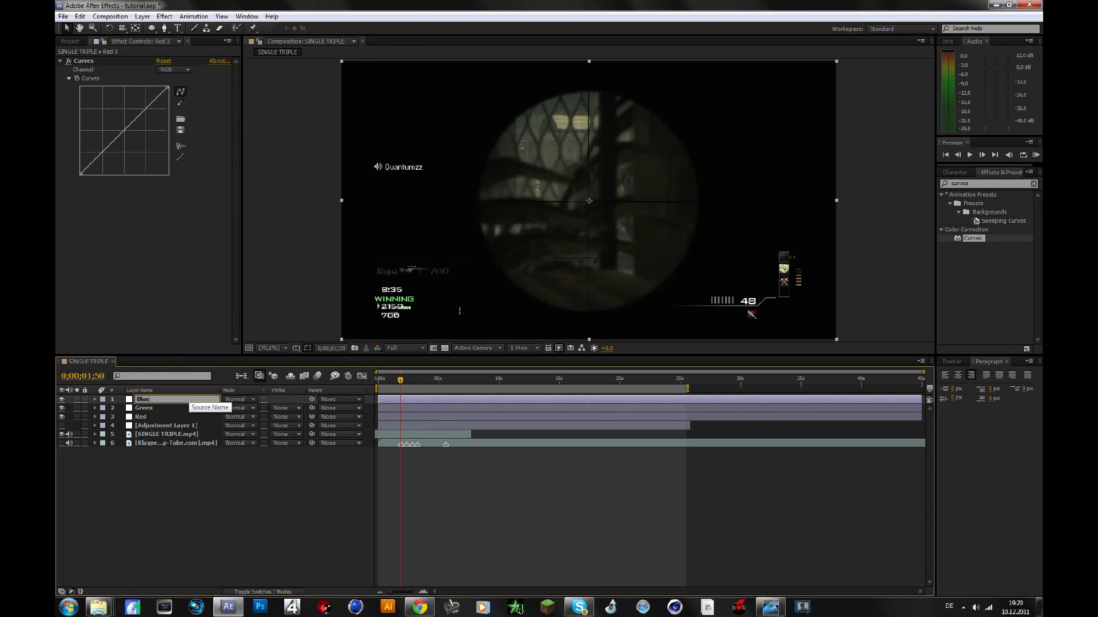
pyautogui.press('Return')
pyautogui.click(198, 539)
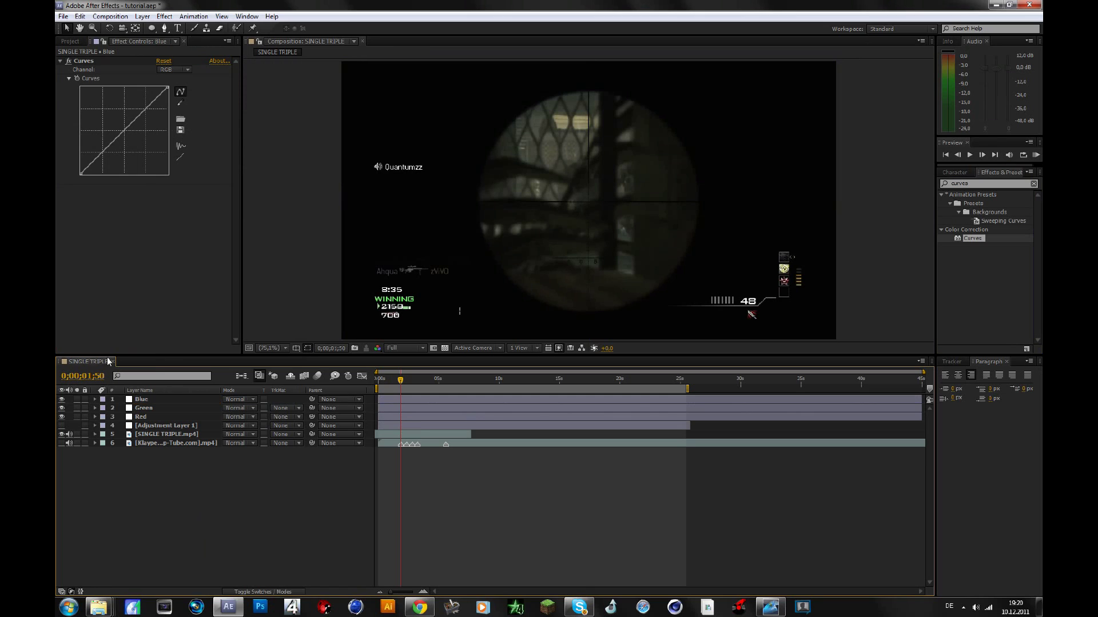
# - Raise the Red layer's red-channel curve to tint the image red
pyautogui.click(146, 417)
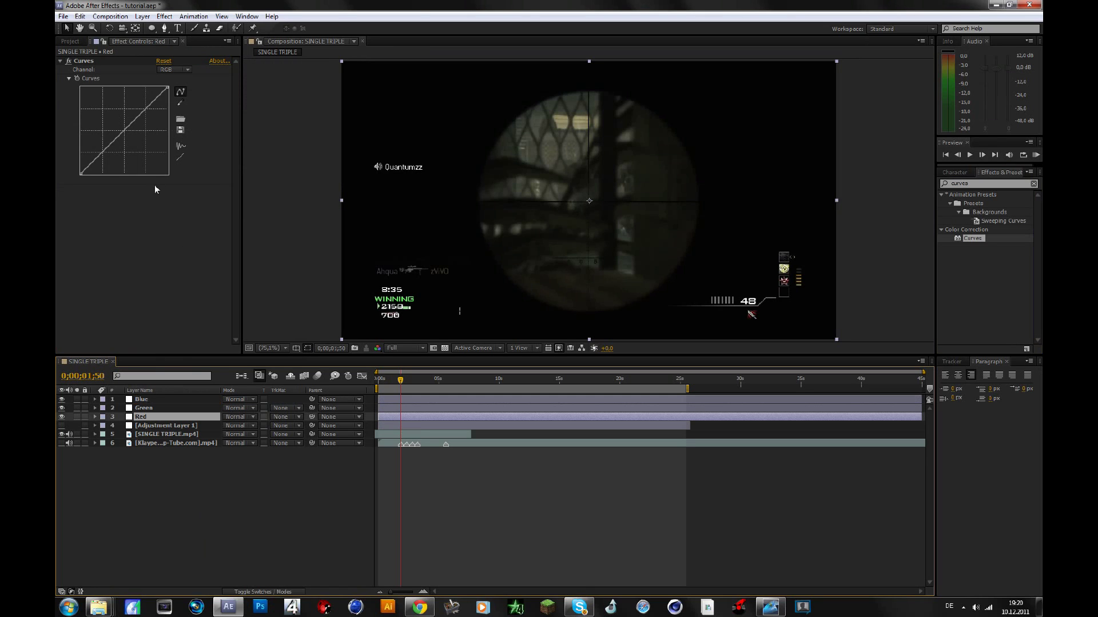
pyautogui.click(173, 70)
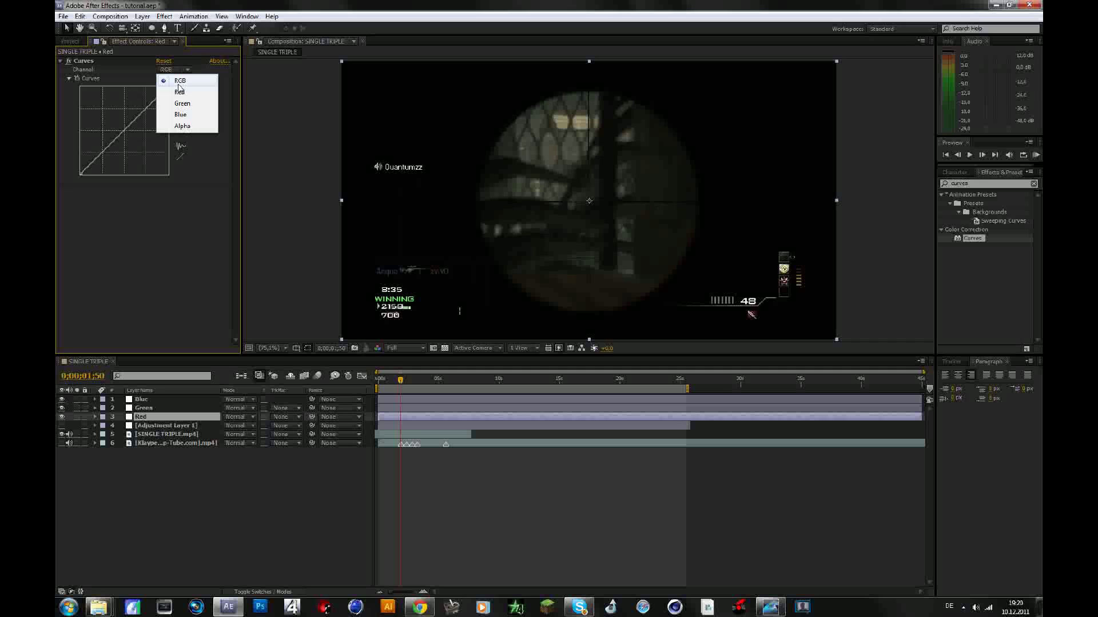
pyautogui.click(169, 90)
pyautogui.moveTo(122, 128); pyautogui.dragTo(119, 116)
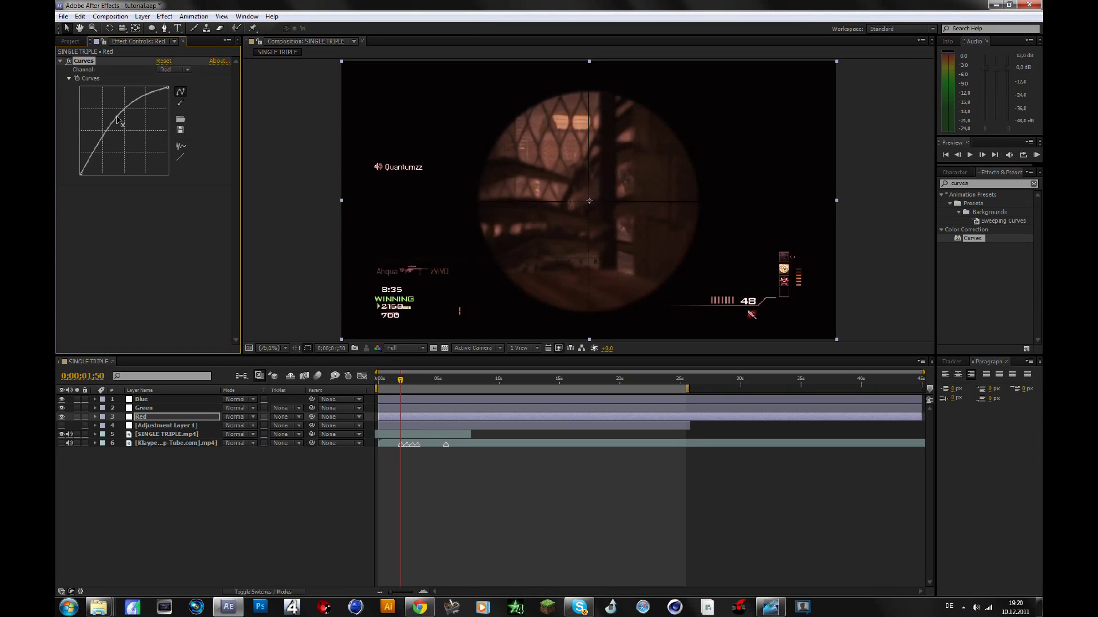
pyautogui.moveTo(400, 381); pyautogui.dragTo(411, 379)
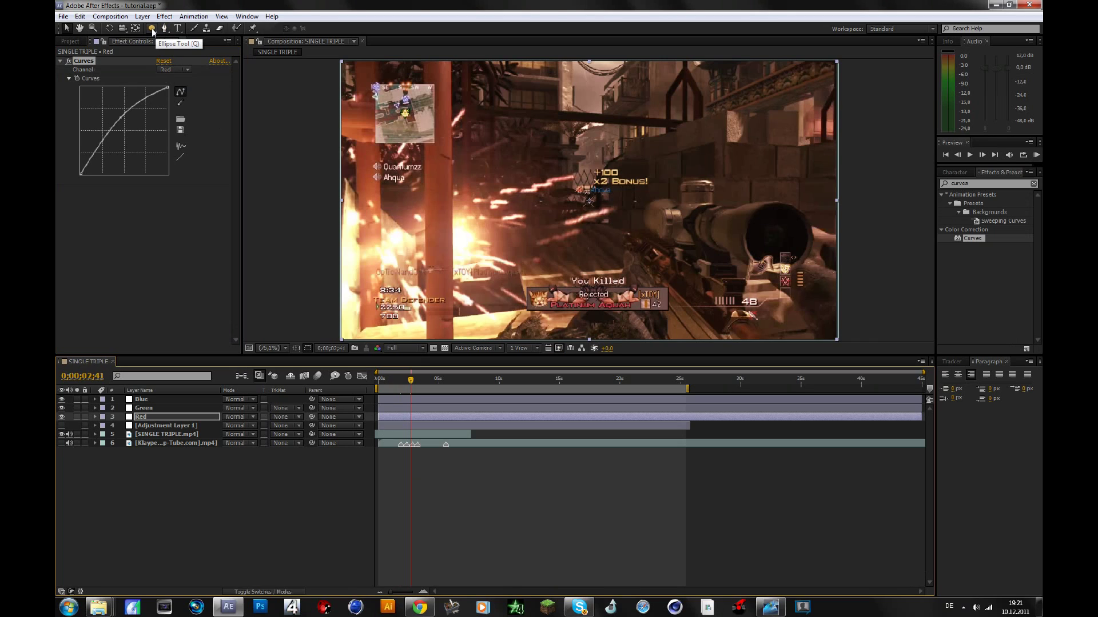
# - Draw an ellipse mask over the footage's top-left on the Red layer
pyautogui.click(152, 29)
pyautogui.moveTo(152, 32); pyautogui.dragTo(183, 52)
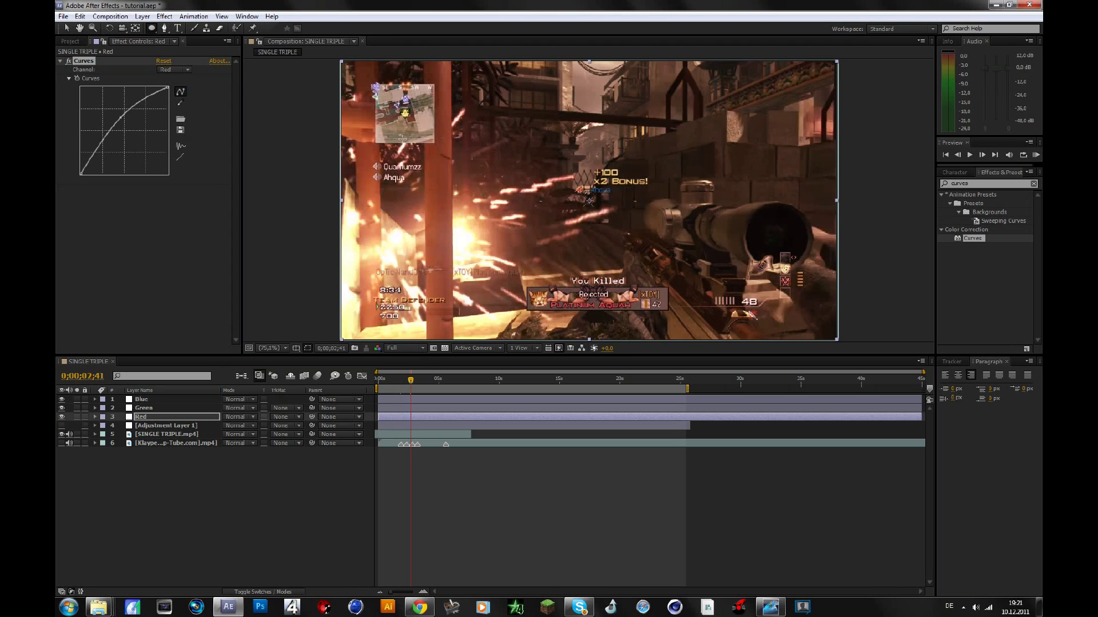
pyautogui.press(',')
pyautogui.moveTo(392, 87); pyautogui.dragTo(637, 223)
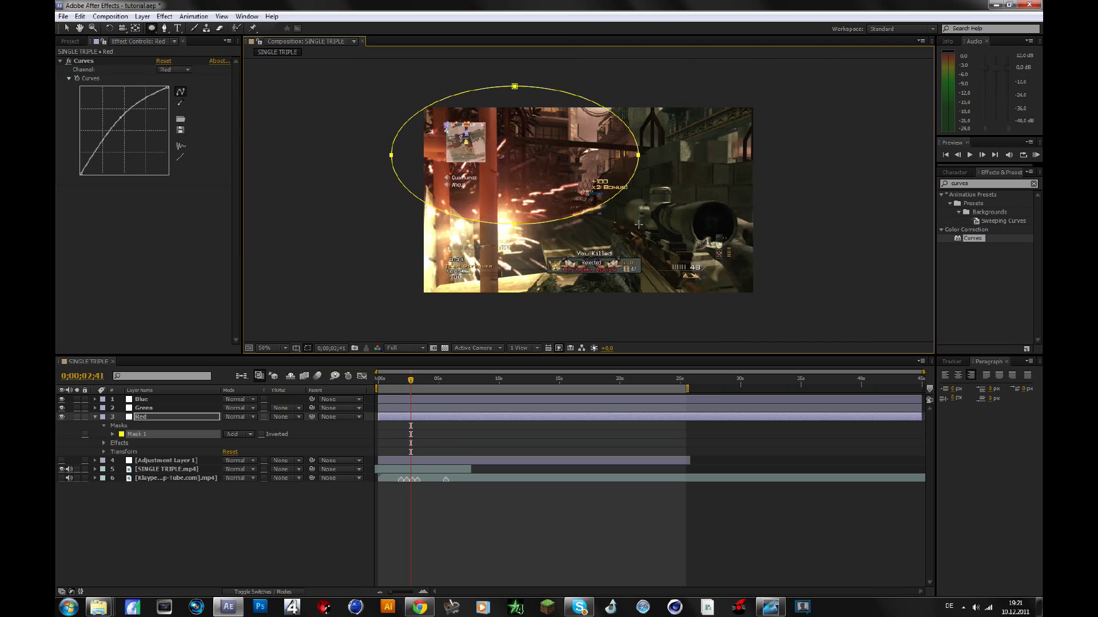
pyautogui.click(541, 183)
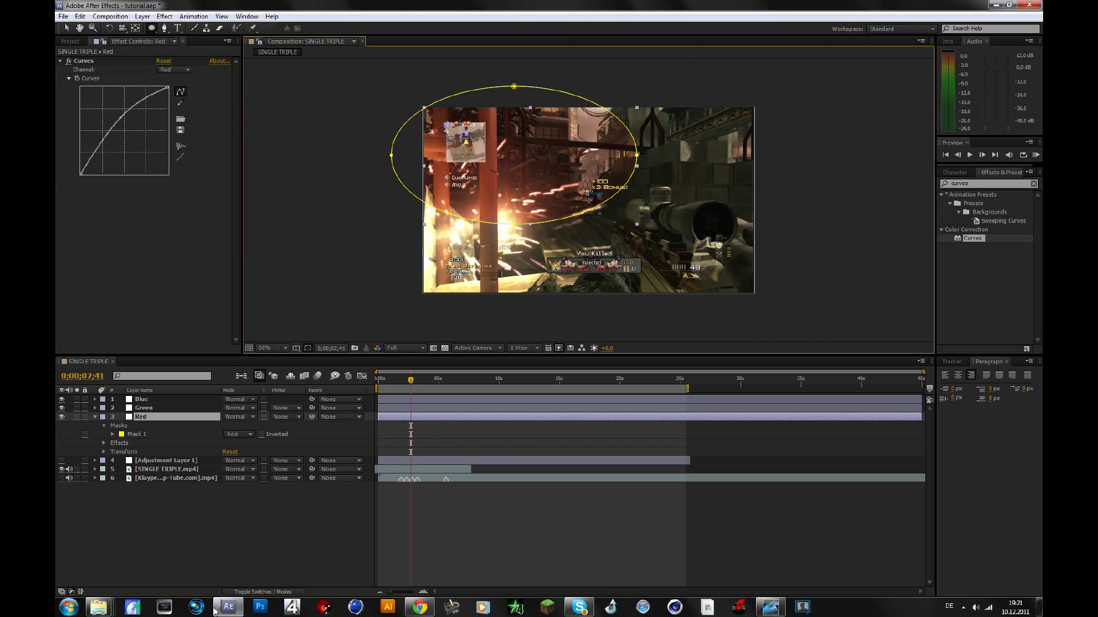
pyautogui.click(176, 522)
pyautogui.press('/')
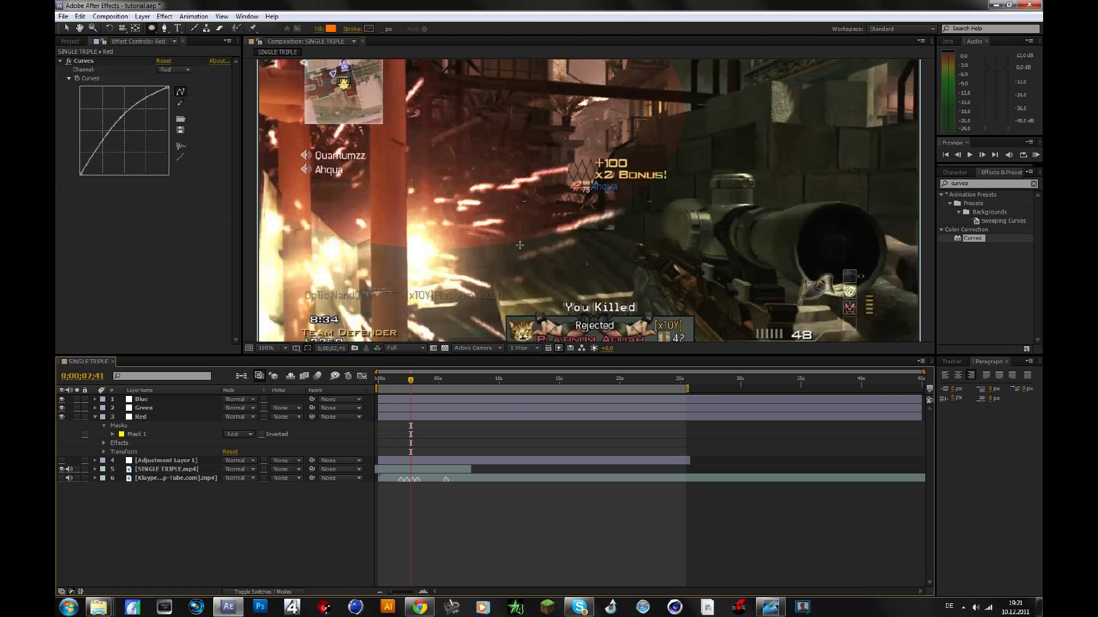
# - Feather the Red layer's mask by 150 pixels and fit the composition in the viewer
pyautogui.click(146, 417)
pyautogui.press('f')
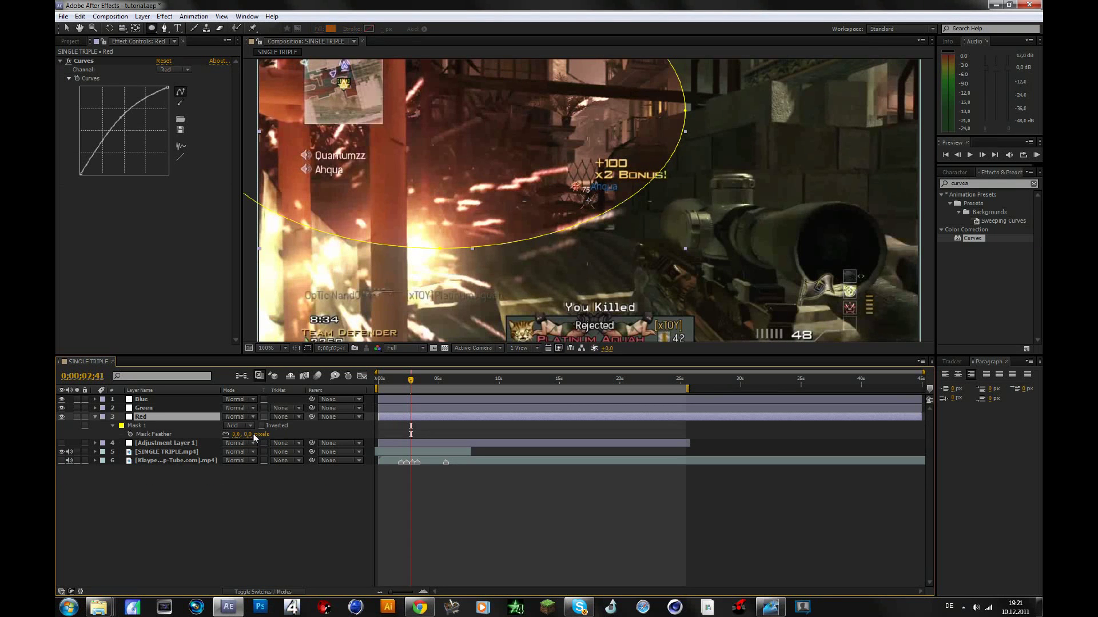
pyautogui.click(250, 435)
pyautogui.write('150')
pyautogui.click(247, 503)
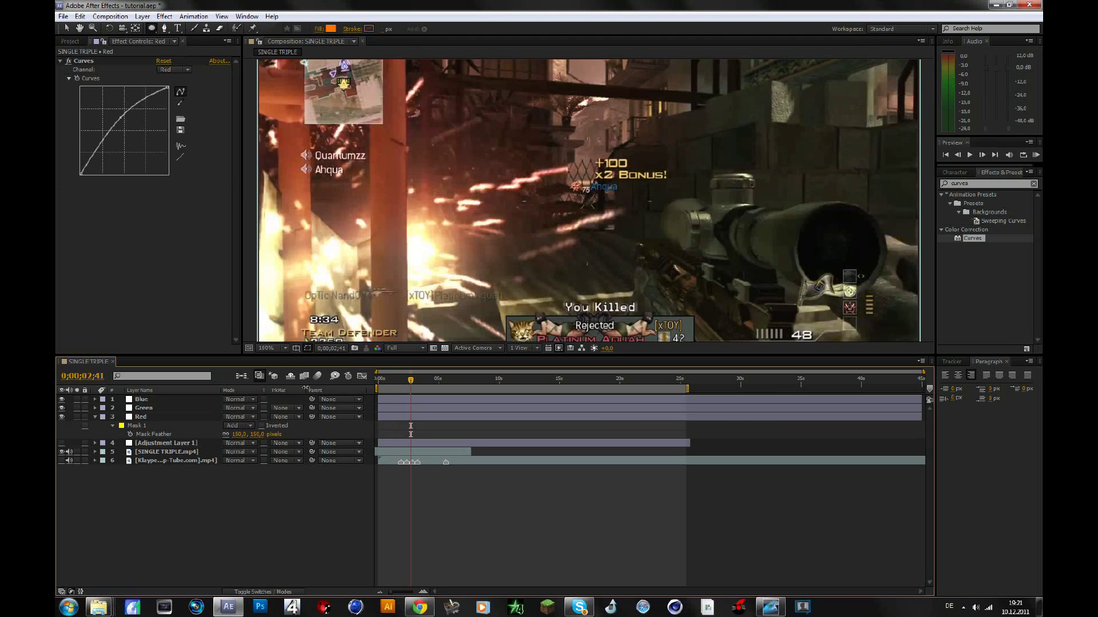
pyautogui.click(274, 348)
pyautogui.click(282, 386)
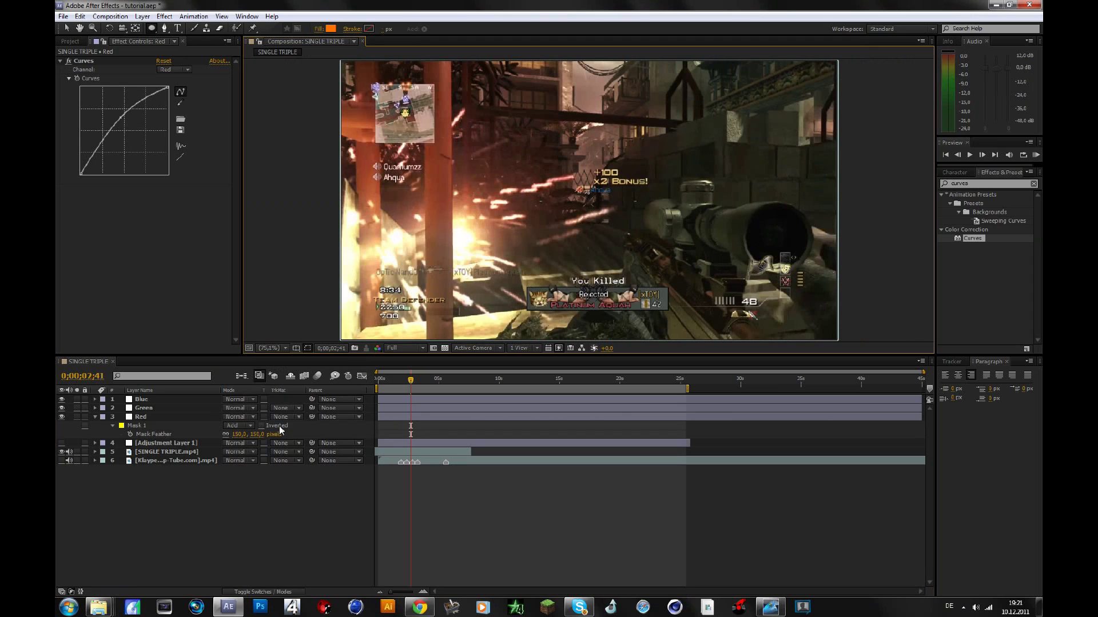
# - Bend the Green layer's green-channel curve upward to tint the image green
pyautogui.click(96, 417)
pyautogui.click(157, 407)
pyautogui.click(172, 70)
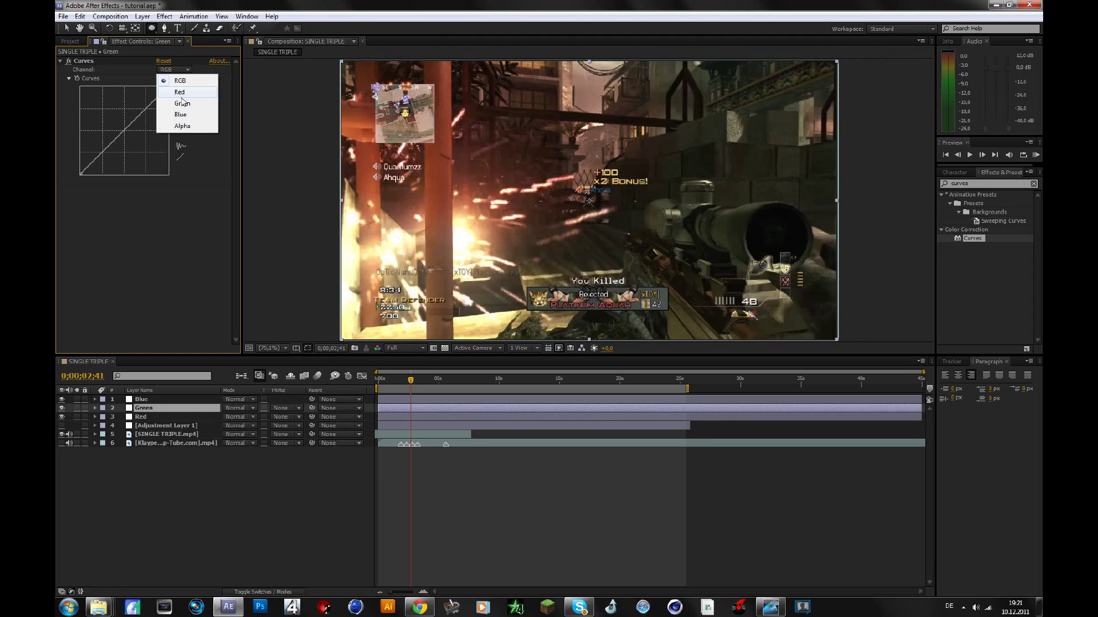
pyautogui.click(171, 103)
pyautogui.moveTo(125, 129); pyautogui.dragTo(123, 117)
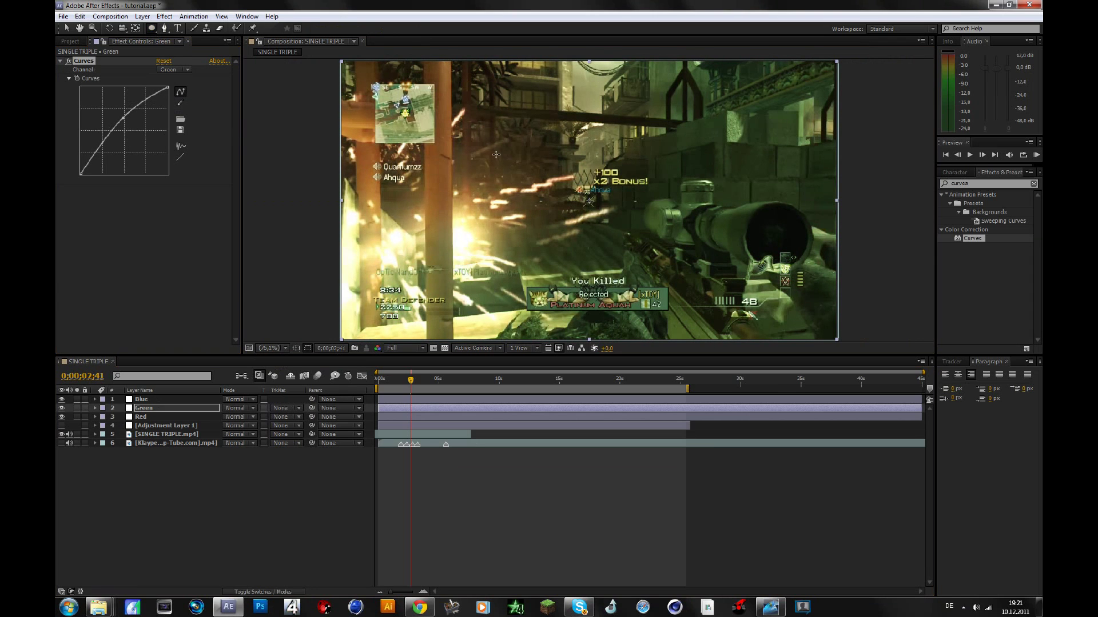
# - Draw an ellipse mask over the lower frame and feather it by 150 pixels
pyautogui.scroll(-4, 496, 154)
pyautogui.moveTo(487, 198); pyautogui.dragTo(703, 270)
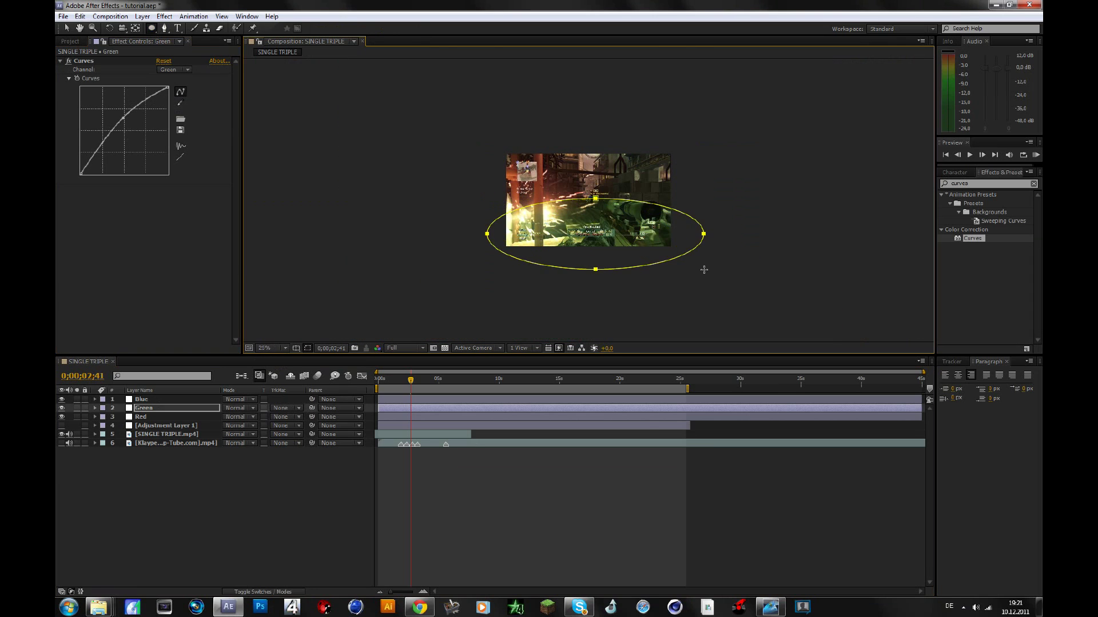
pyautogui.scroll(2, 639, 275)
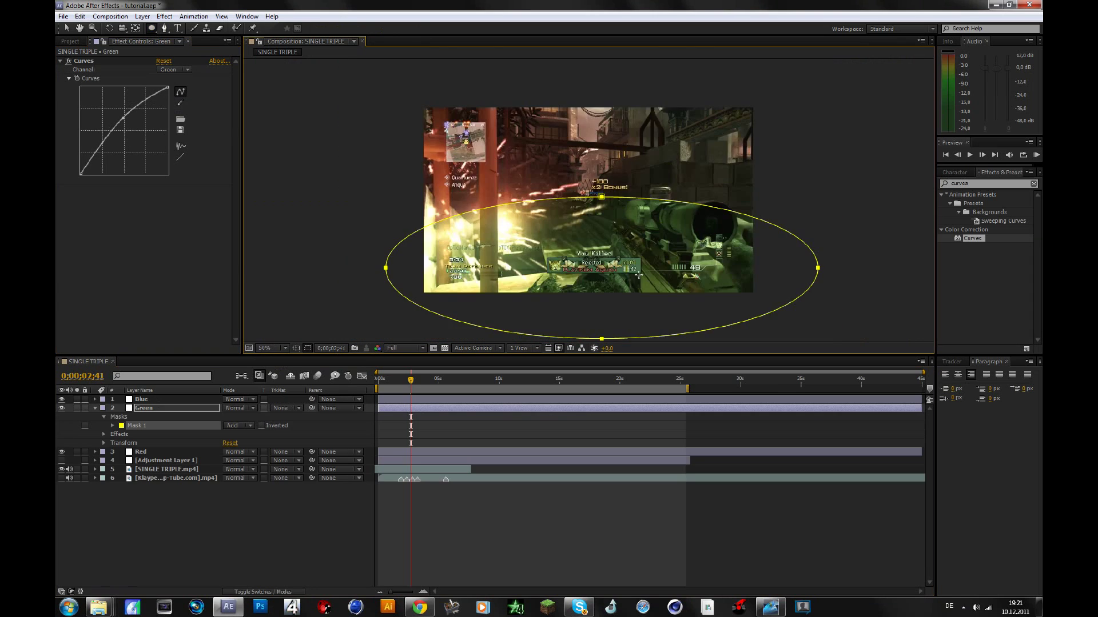
pyautogui.click(276, 349)
pyautogui.click(297, 387)
pyautogui.press('f')
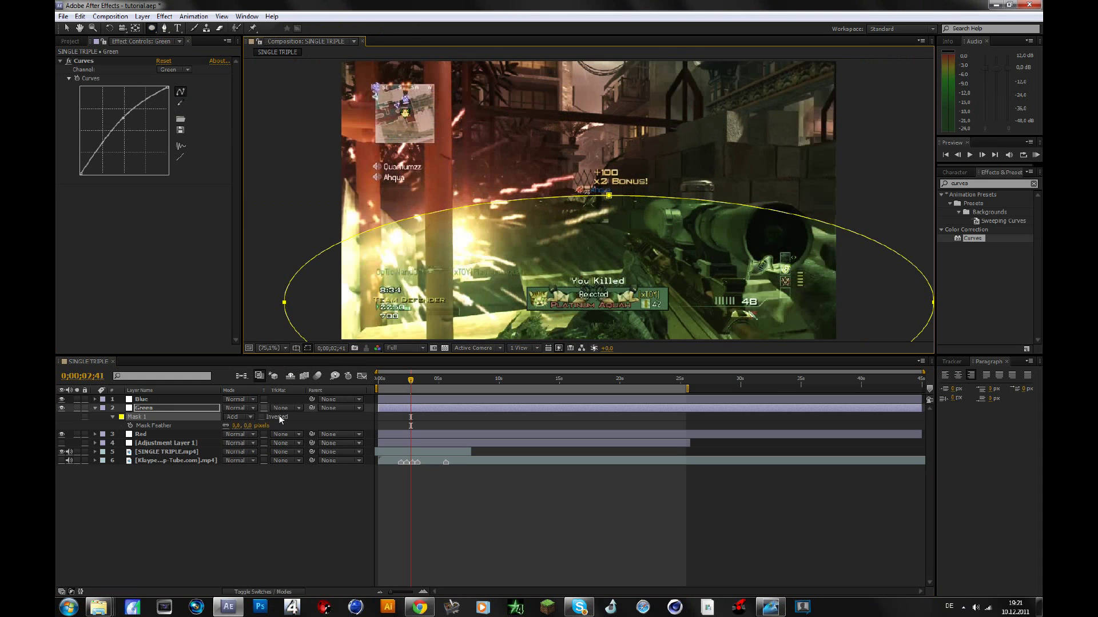
pyautogui.click(245, 426)
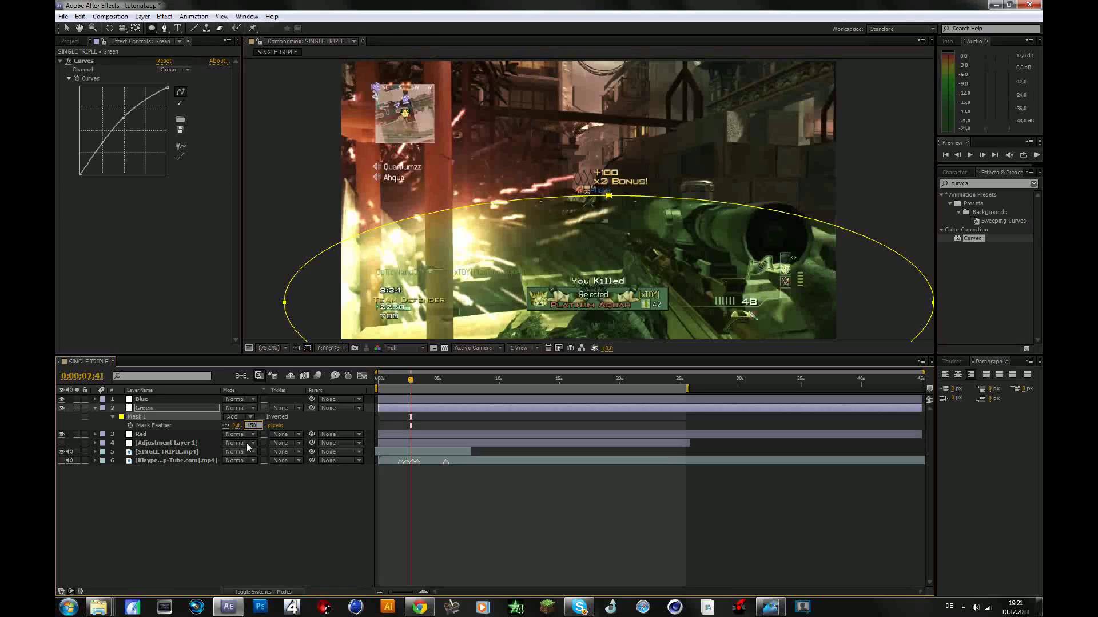
pyautogui.write('150')
pyautogui.click(245, 474)
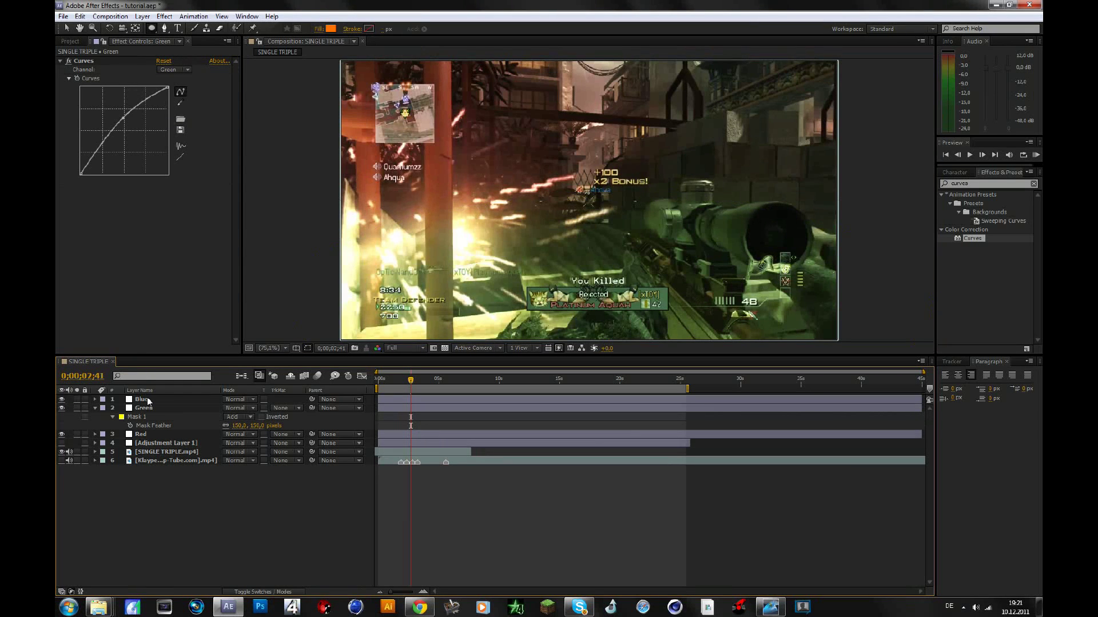
# - Bend the Blue layer's blue-channel curve upward for a purple tint
pyautogui.click(147, 401)
pyautogui.click(174, 70)
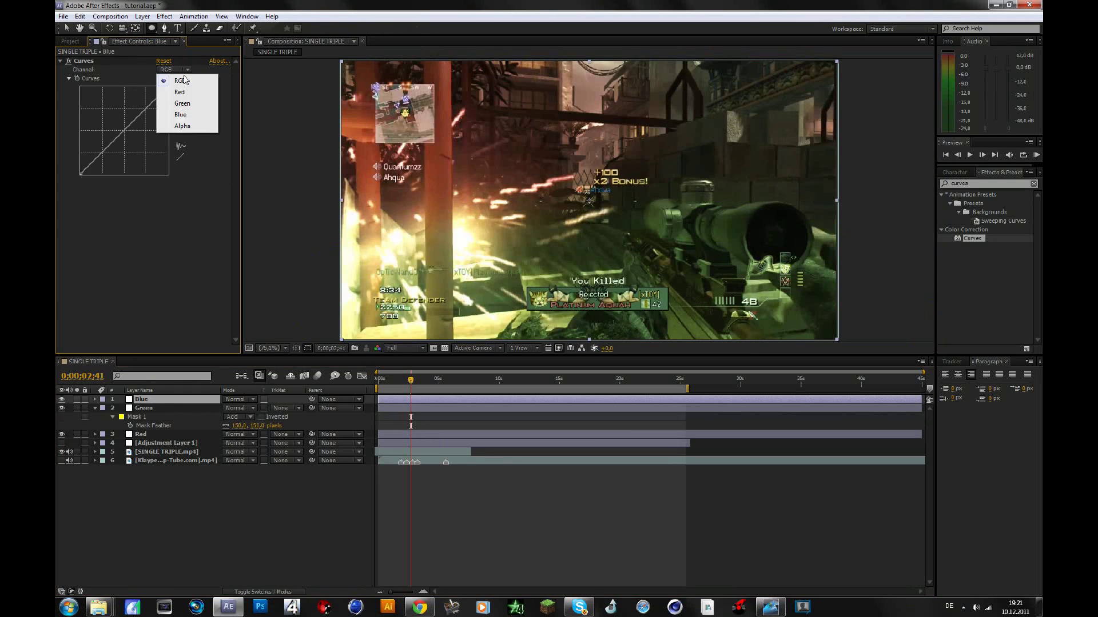
pyautogui.click(180, 115)
pyautogui.moveTo(125, 130); pyautogui.dragTo(120, 108)
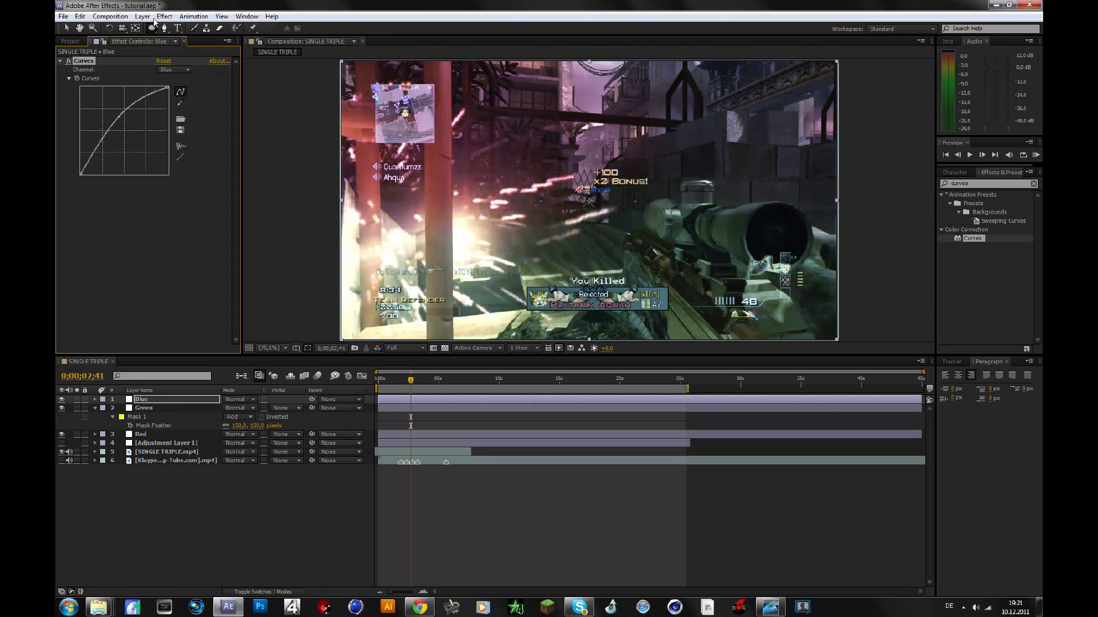
# - Draw an upper-right ellipse mask feathered 150 pixels, then collapse the Blue and Green layers
pyautogui.click(152, 27)
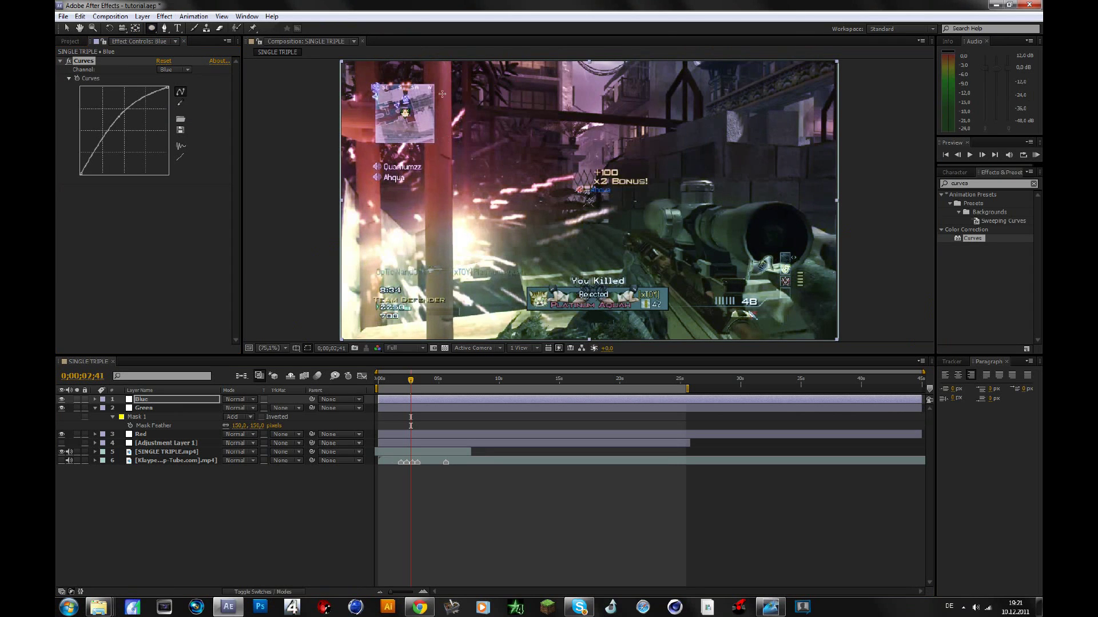
pyautogui.press(',')
pyautogui.moveTo(549, 92); pyautogui.dragTo(803, 217)
pyautogui.press('f')
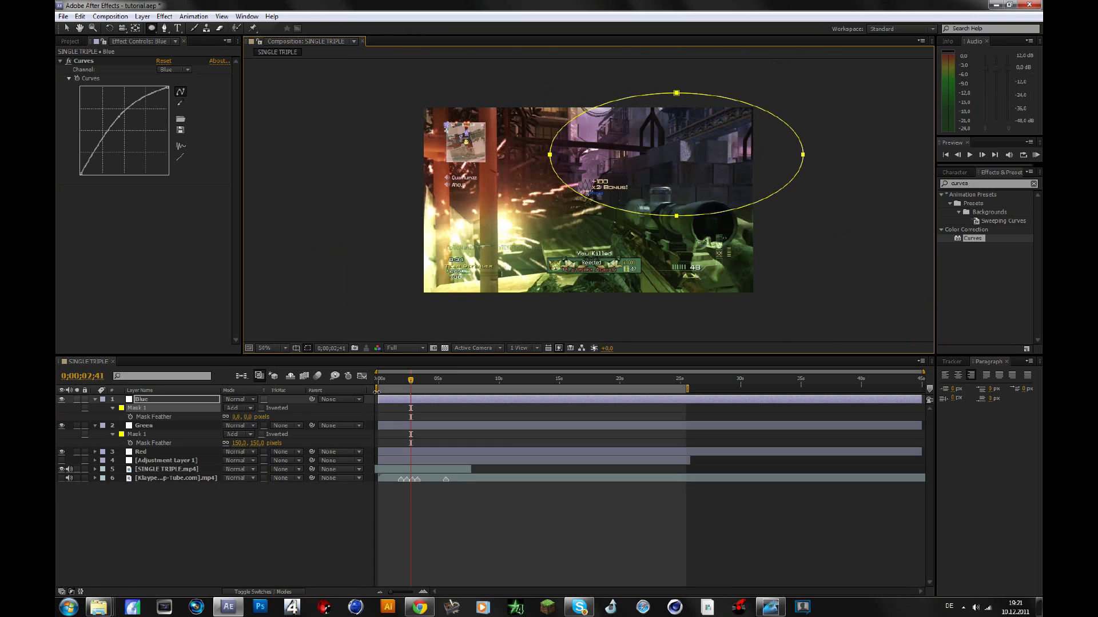
pyautogui.click(249, 418)
pyautogui.write('150')
pyautogui.press('Return')
pyautogui.hotkey('ctrl', 'shift', 'a')
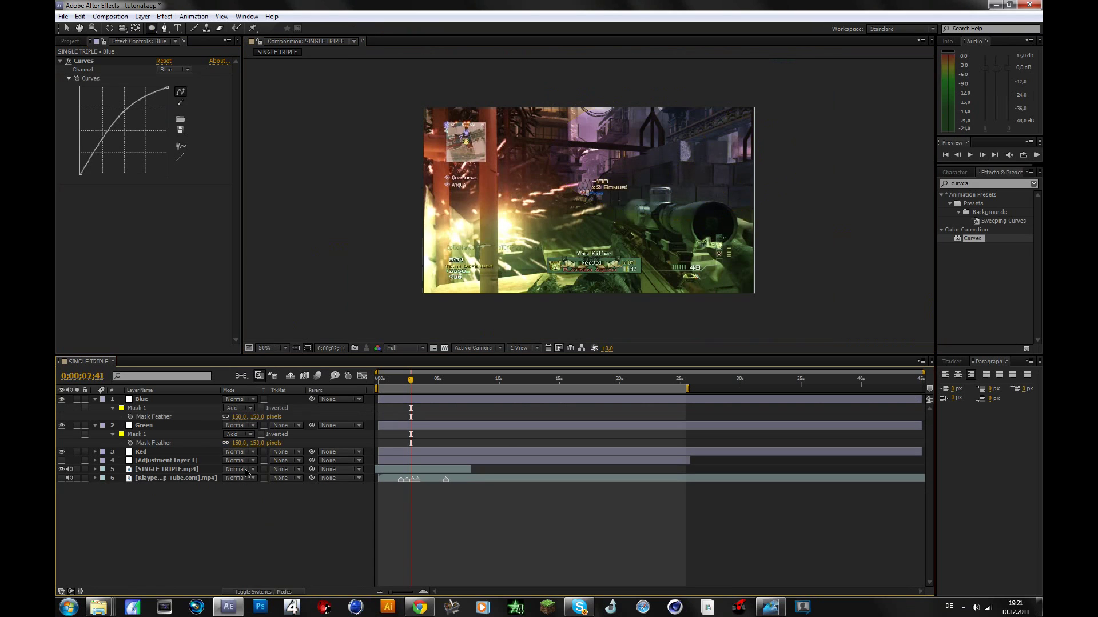
pyautogui.click(95, 400)
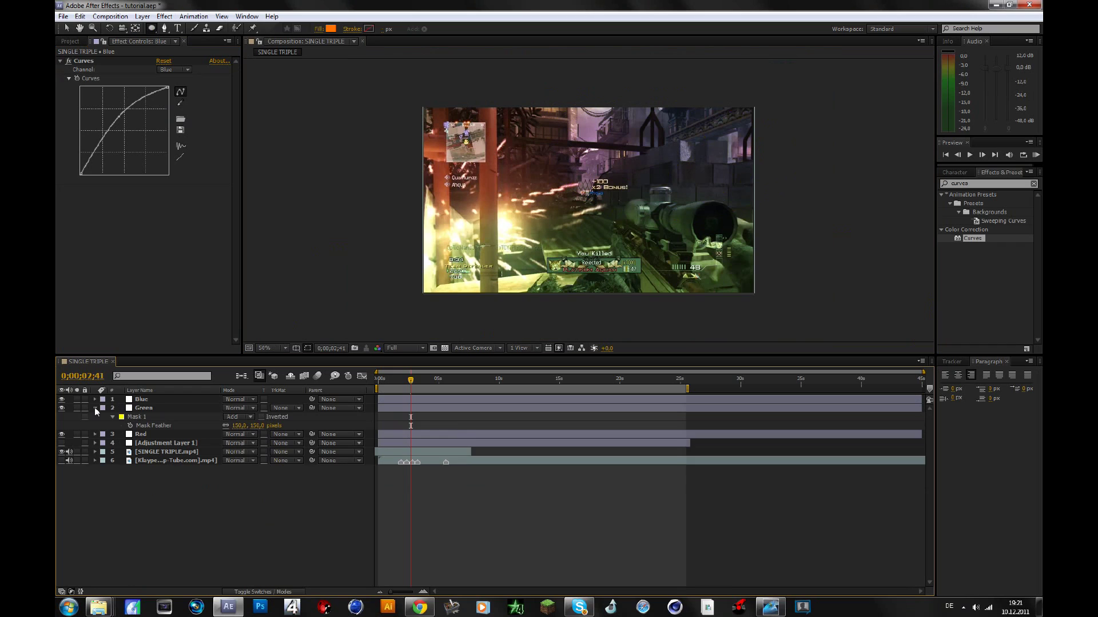
pyautogui.click(94, 408)
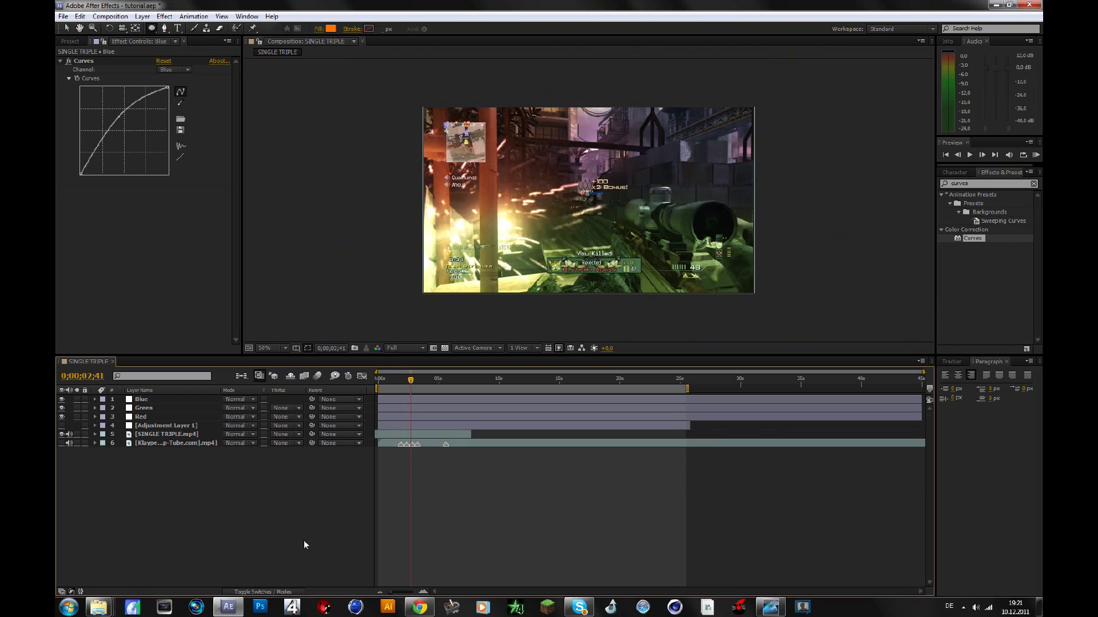
# - Apply Exposure to the Blue layer at exposure 1,00, offset about 0,16, gamma 1,00
pyautogui.click(989, 184)
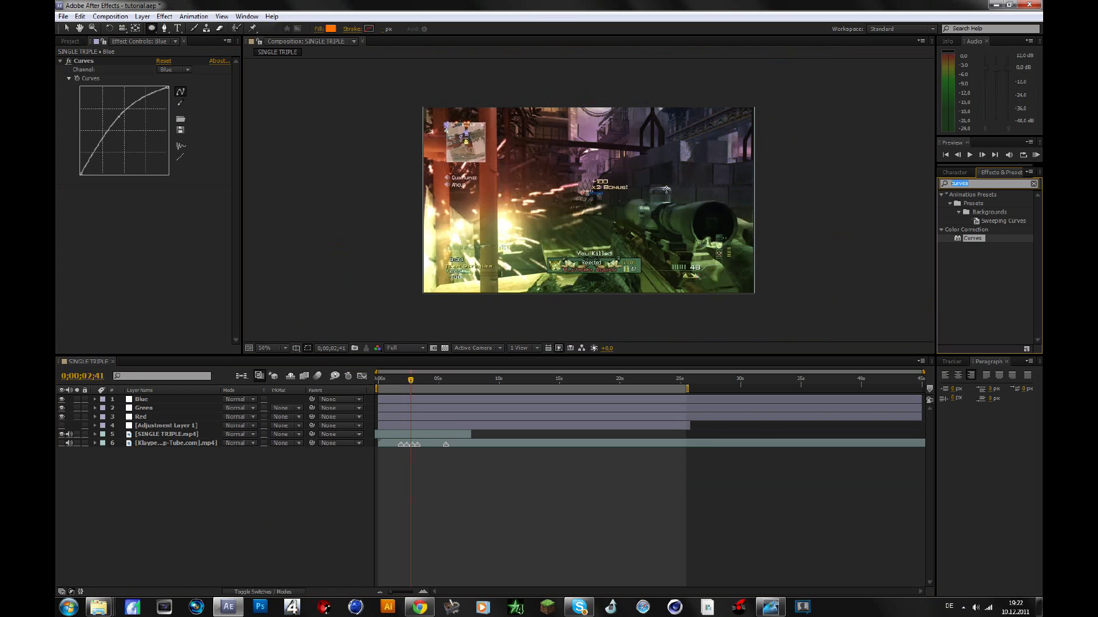
pyautogui.write('cx')
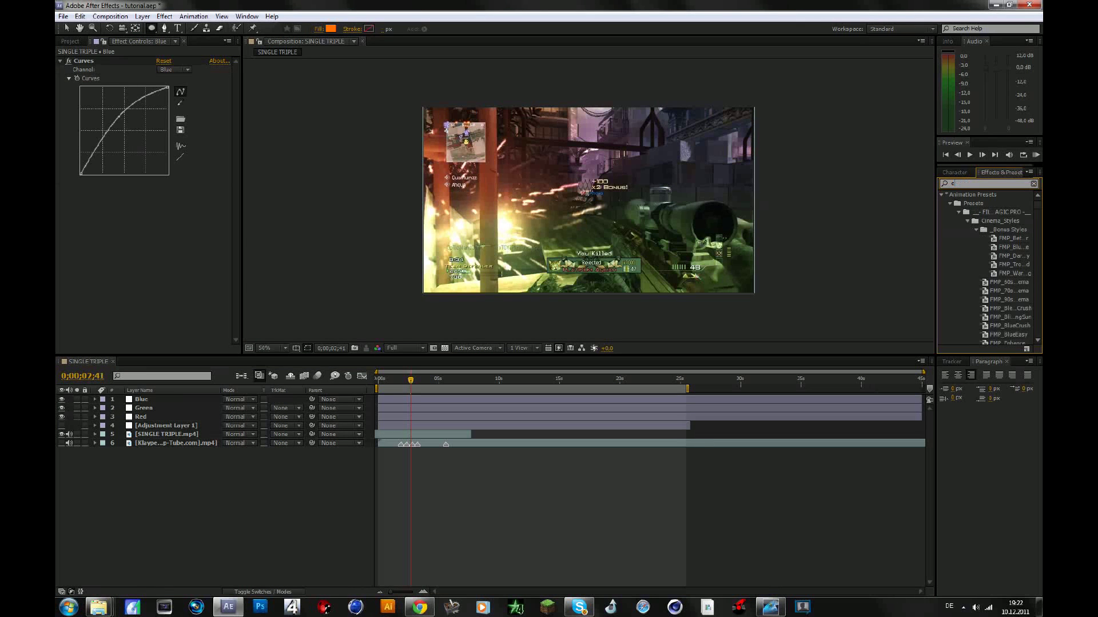
pyautogui.write('posur')
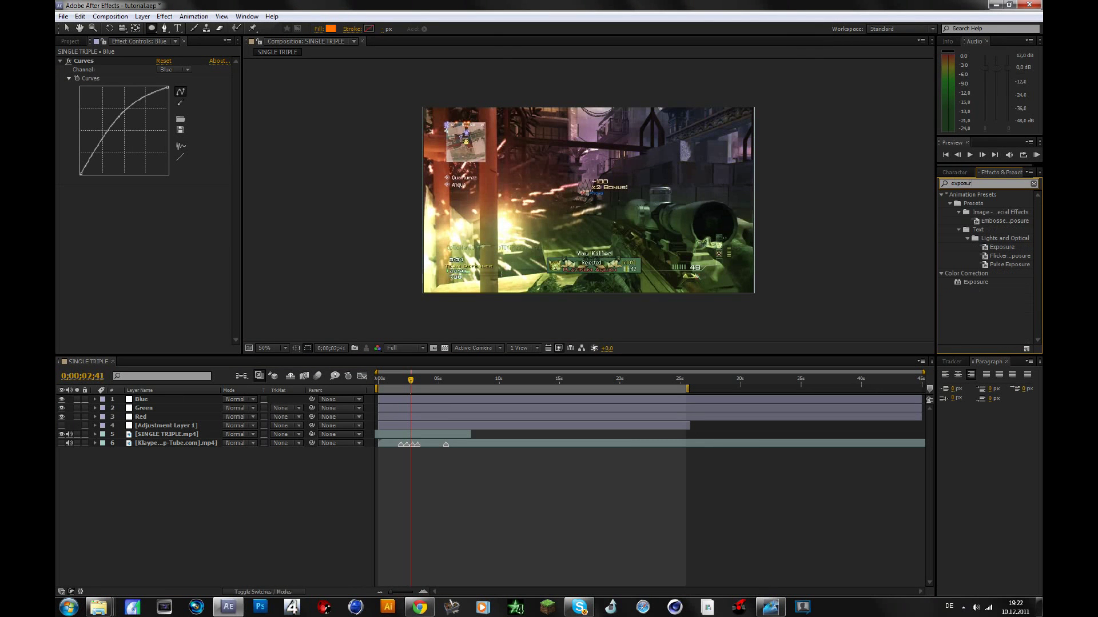
pyautogui.moveTo(967, 283); pyautogui.dragTo(126, 238)
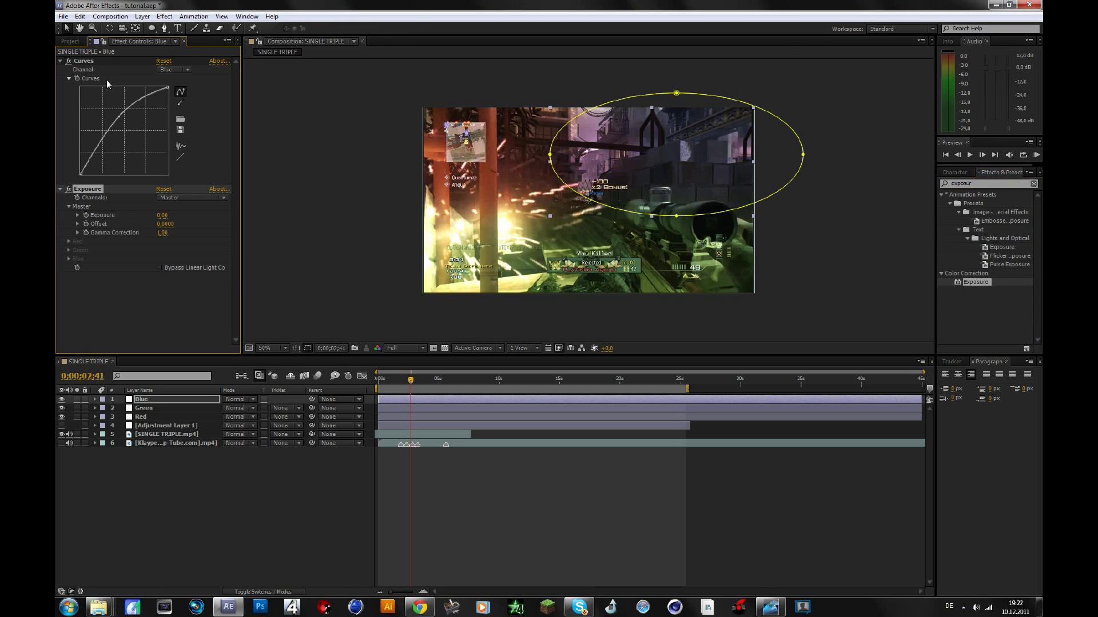
pyautogui.click(162, 216)
pyautogui.write('1,16')
pyautogui.press('Return')
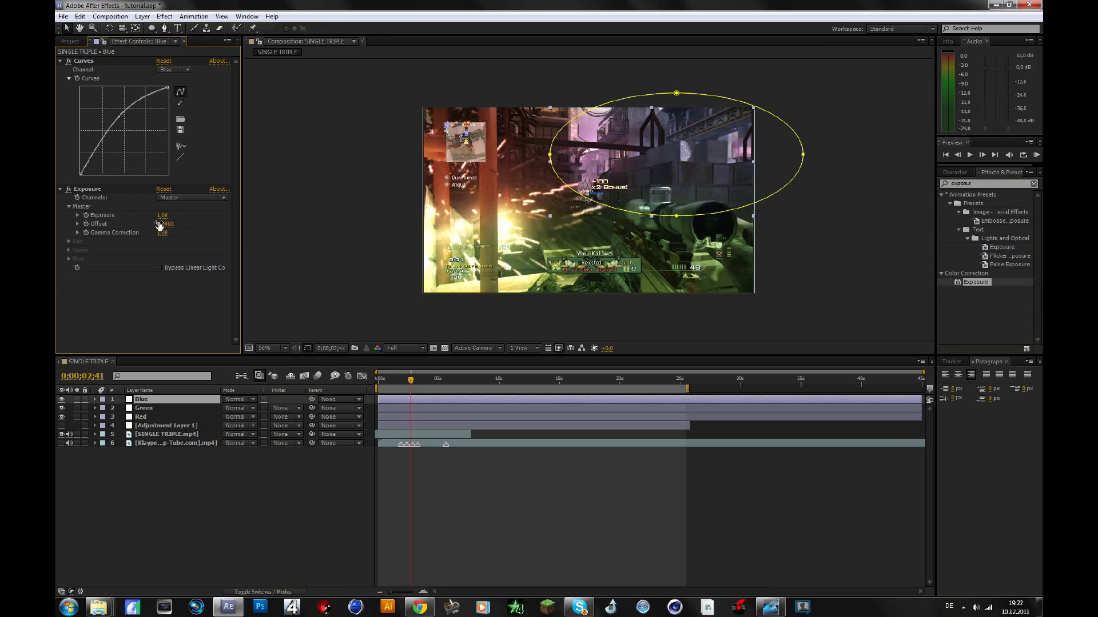
pyautogui.hotkey('ctrl', 'z')
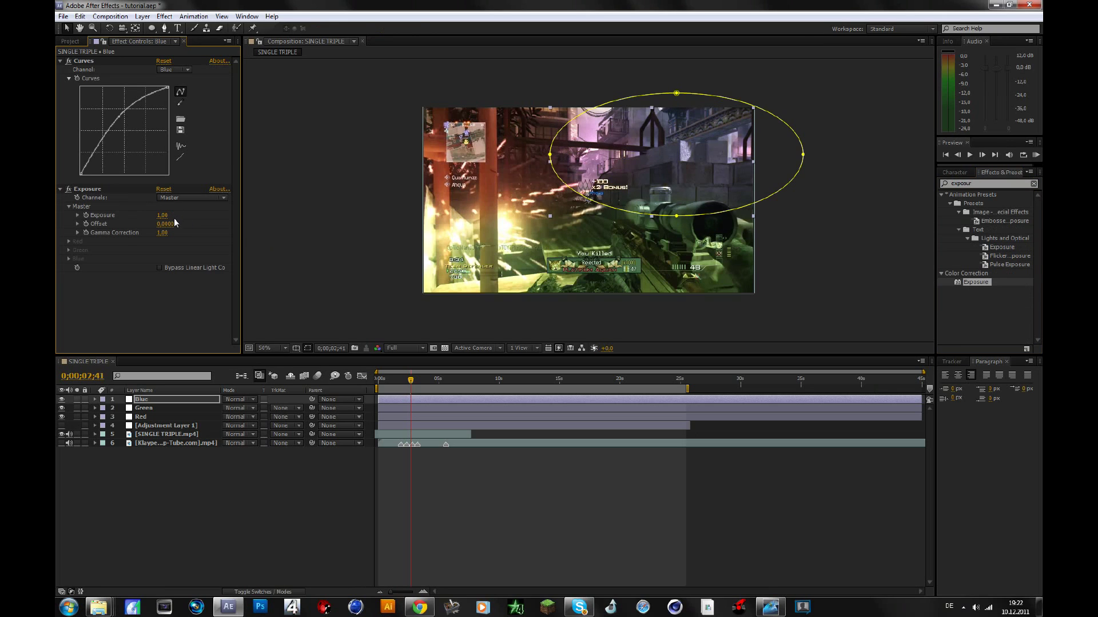
pyautogui.moveTo(166, 225); pyautogui.dragTo(166, 232)
pyautogui.click(169, 244)
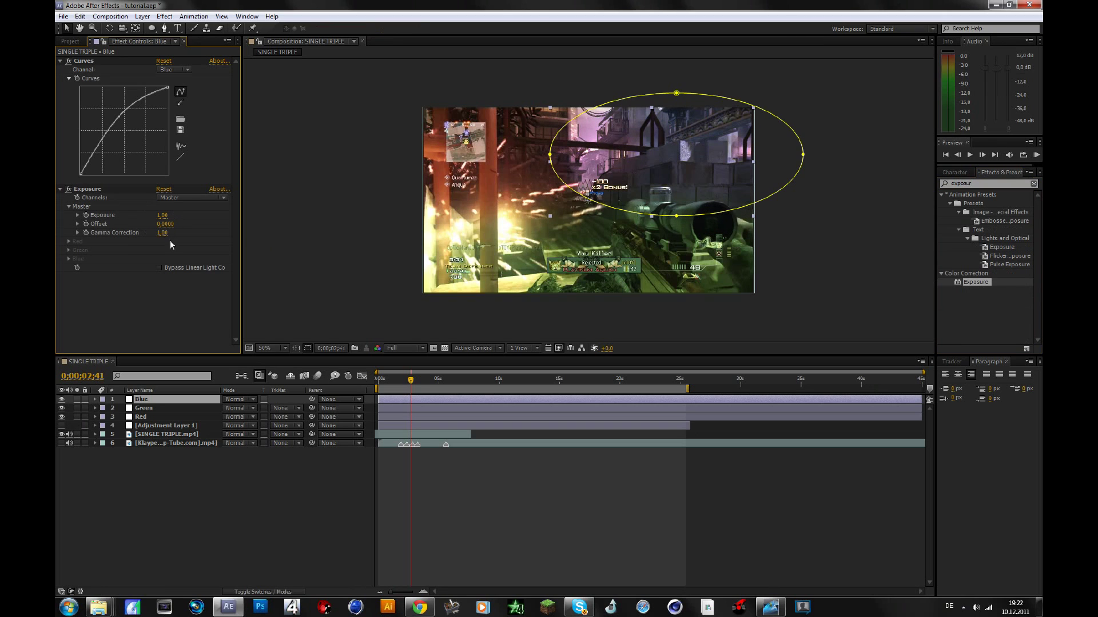
# - Reuse the Blue layer's Exposure effect on the Red layer
pyautogui.click(114, 191)
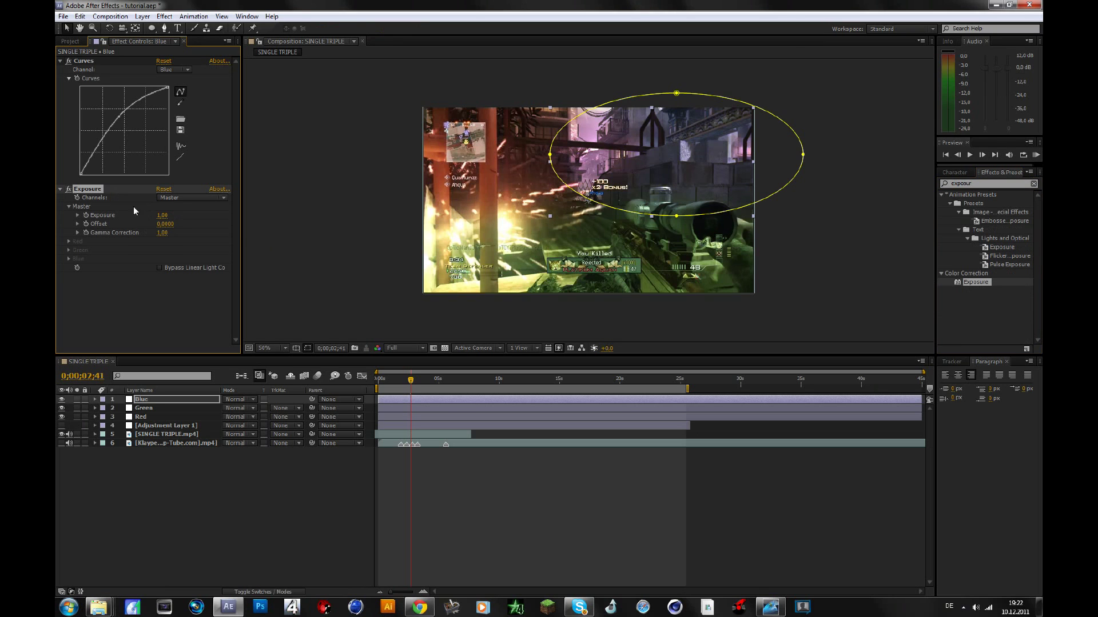
pyautogui.click(143, 408)
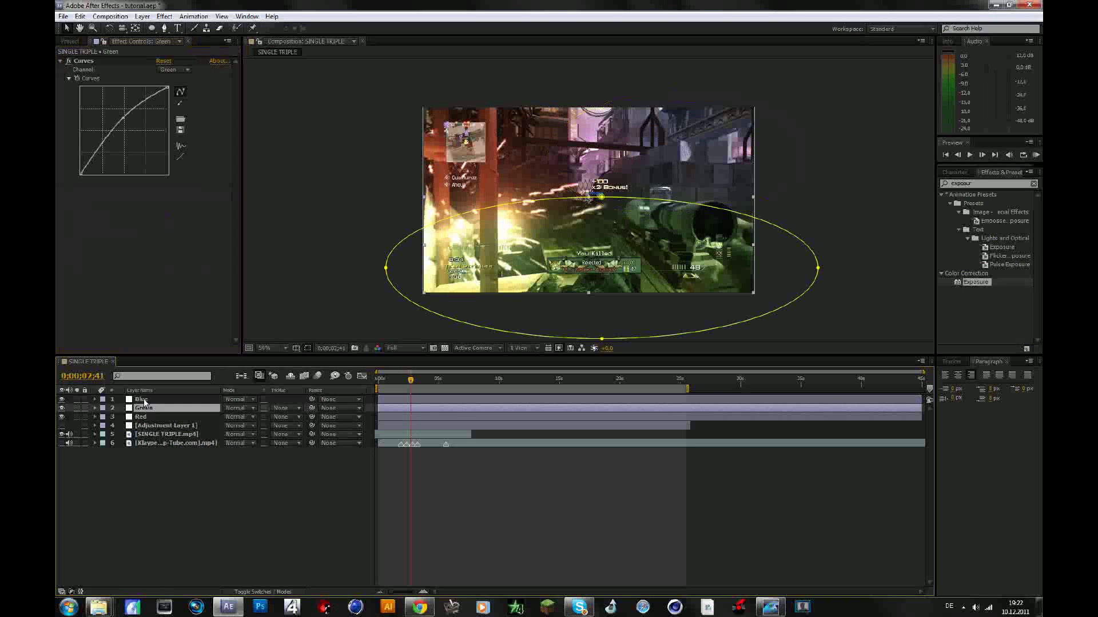
pyautogui.click(158, 418)
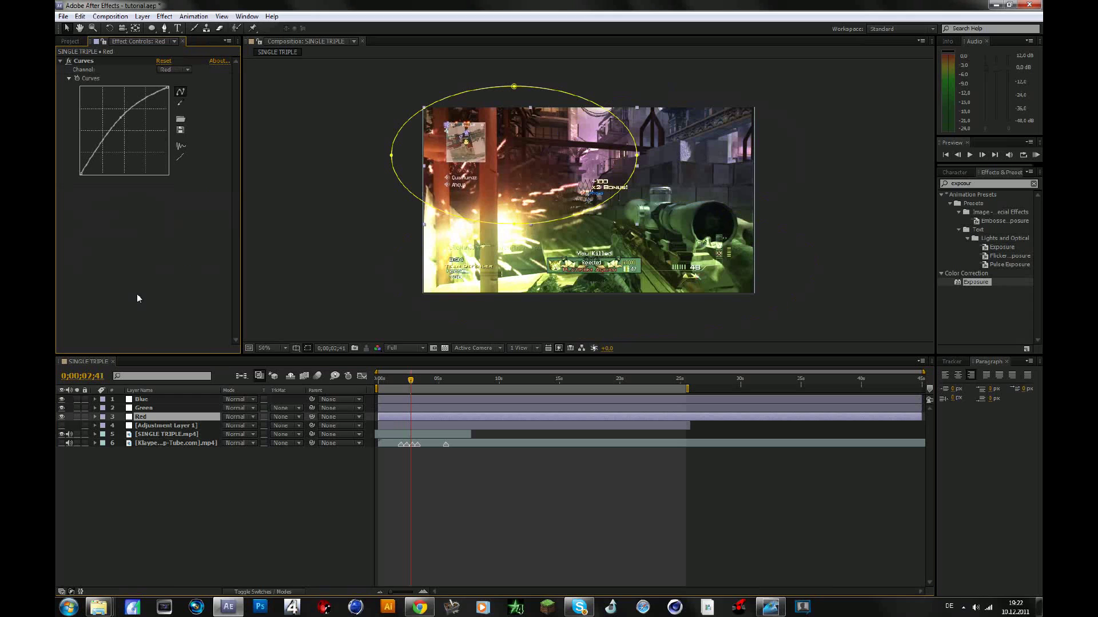
pyautogui.click(205, 457)
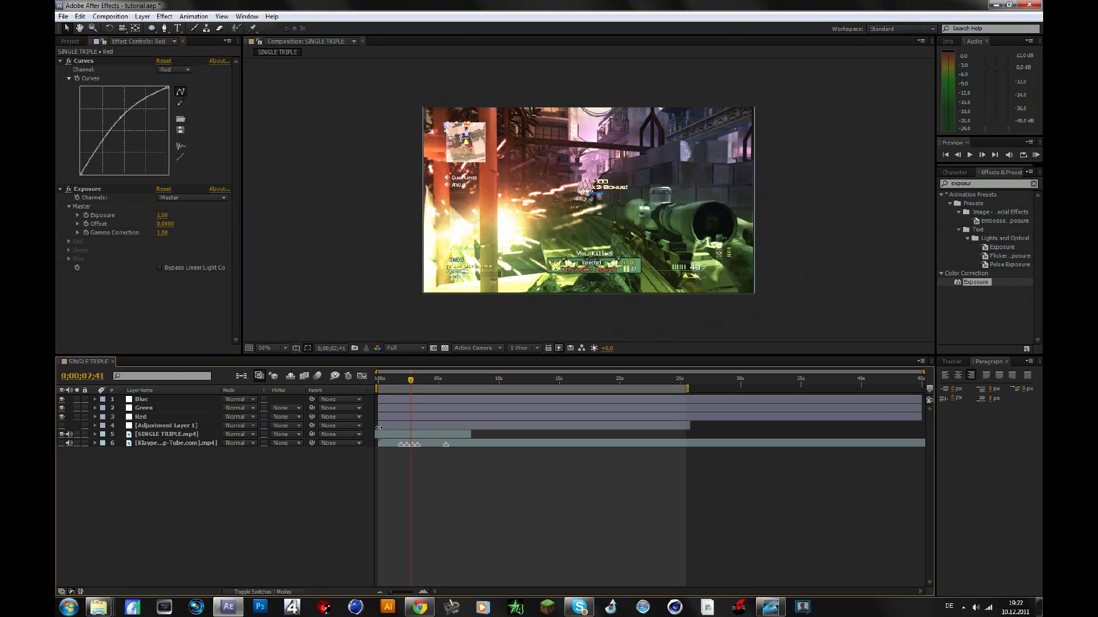
# - Trim the Blue, Green and Red layers' in-points to 0;00;01;55 at the scope shot
pyautogui.moveTo(393, 382); pyautogui.dragTo(399, 387)
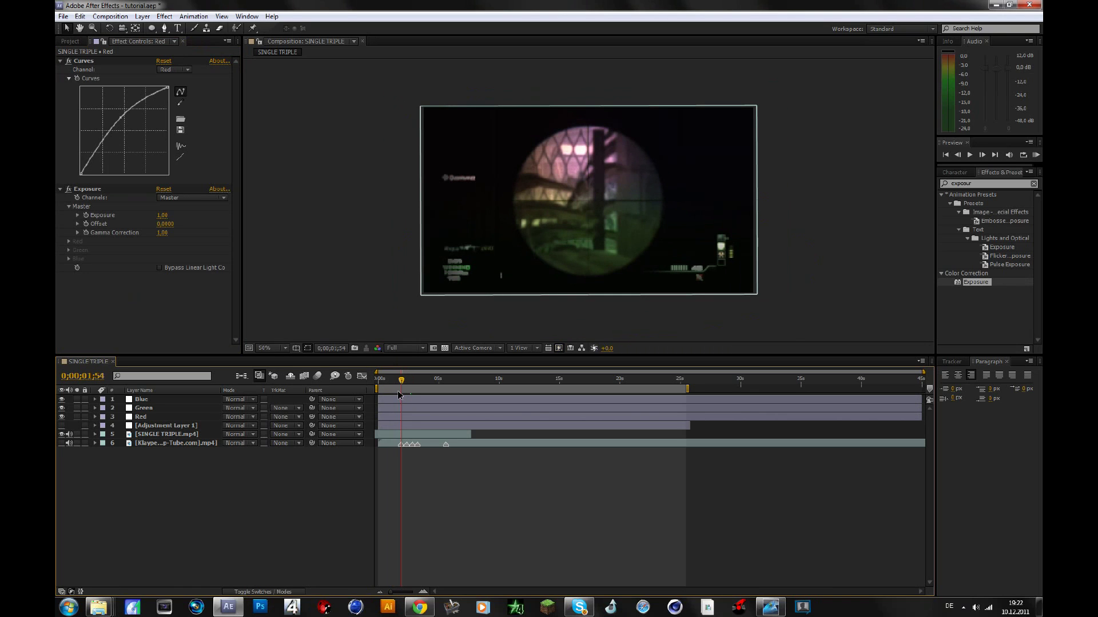
pyautogui.moveTo(398, 394); pyautogui.dragTo(400, 395)
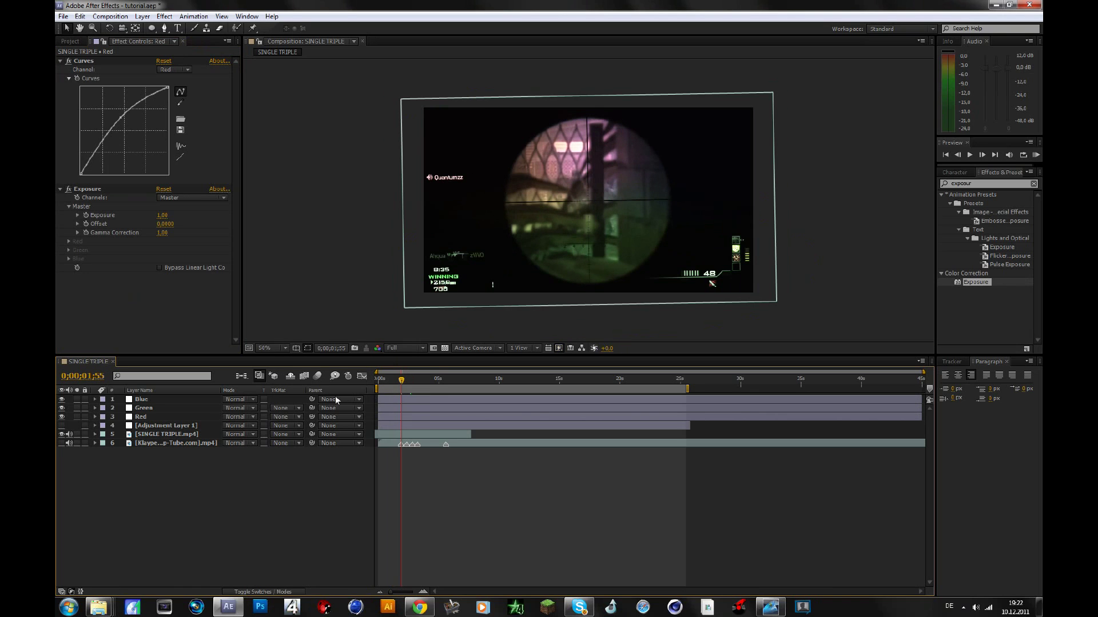
pyautogui.click(388, 400)
pyautogui.keyDown('shift'); pyautogui.click(388, 414); pyautogui.keyUp('shift')
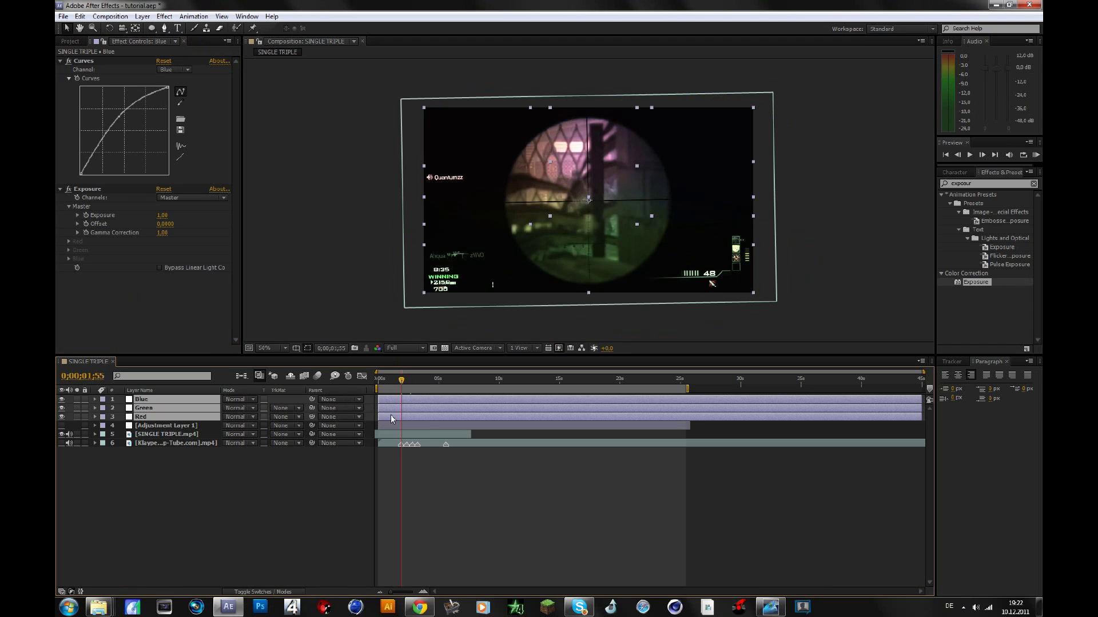
pyautogui.moveTo(379, 399); pyautogui.dragTo(394, 399)
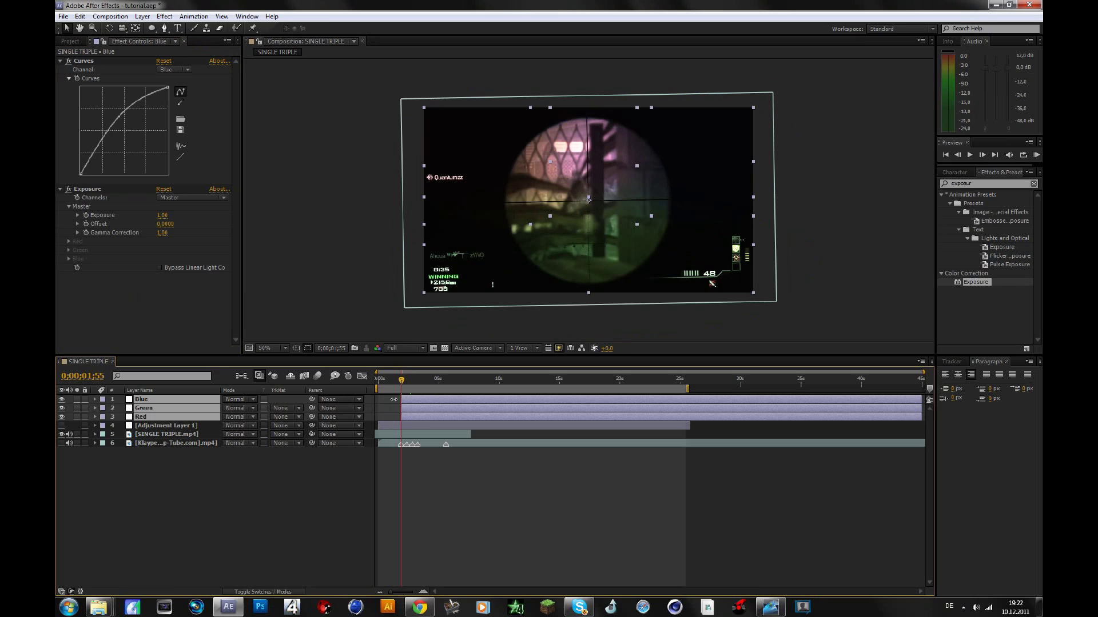
pyautogui.click(423, 592)
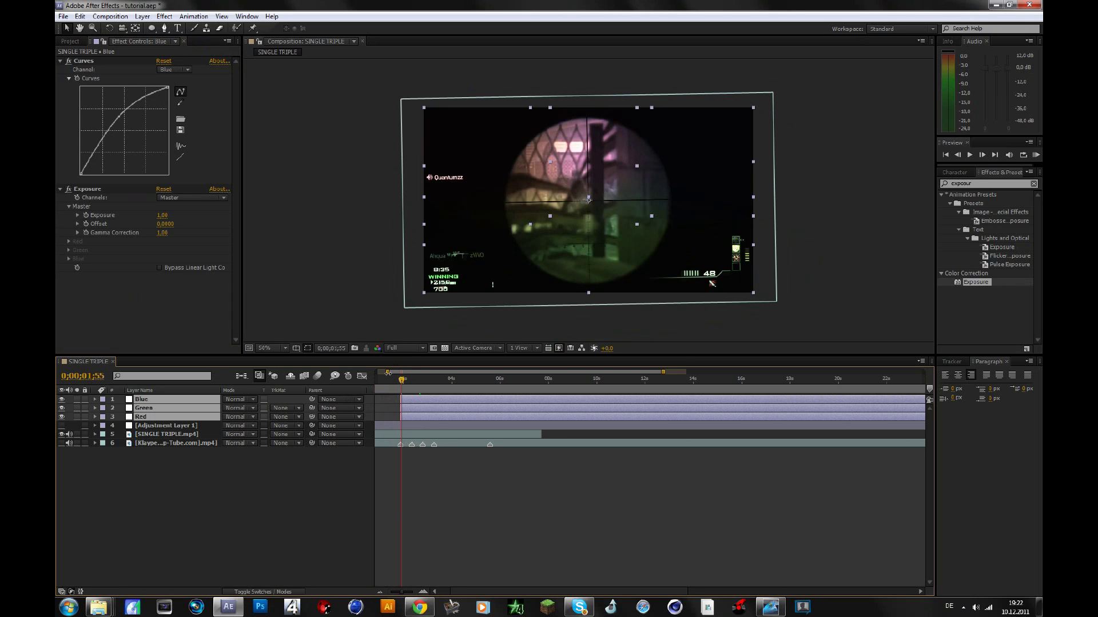
# - Keyframe Blue, Green and Red opacity from 0% at 0;00;01;55 to 100% two frames later
pyautogui.moveTo(387, 372); pyautogui.dragTo(376, 372)
pyautogui.click(265, 348)
pyautogui.click(280, 360)
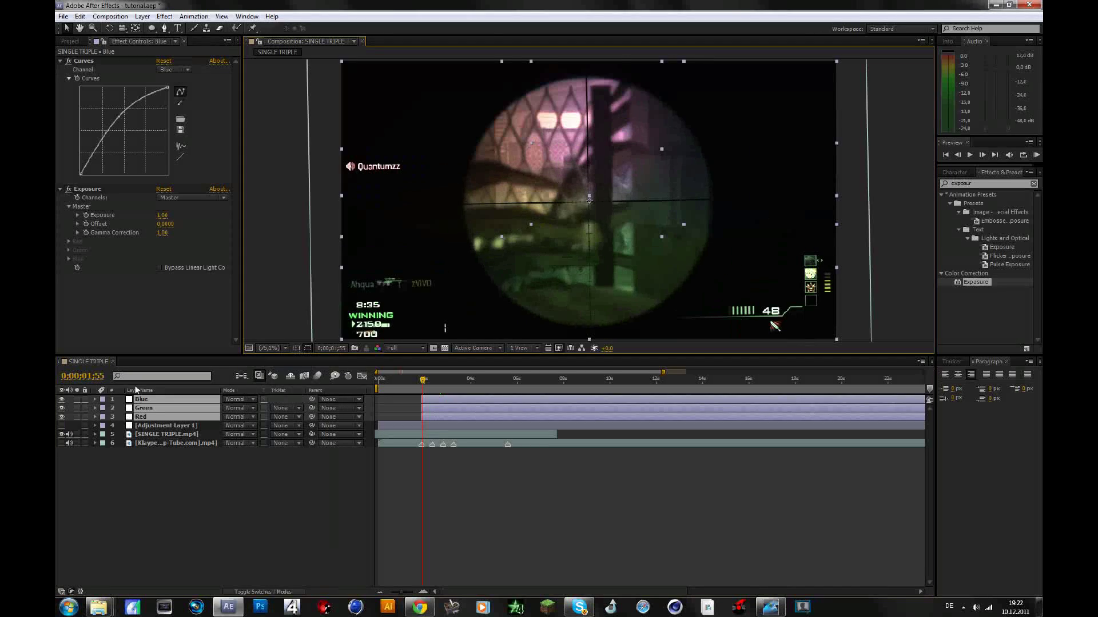
pyautogui.press('t')
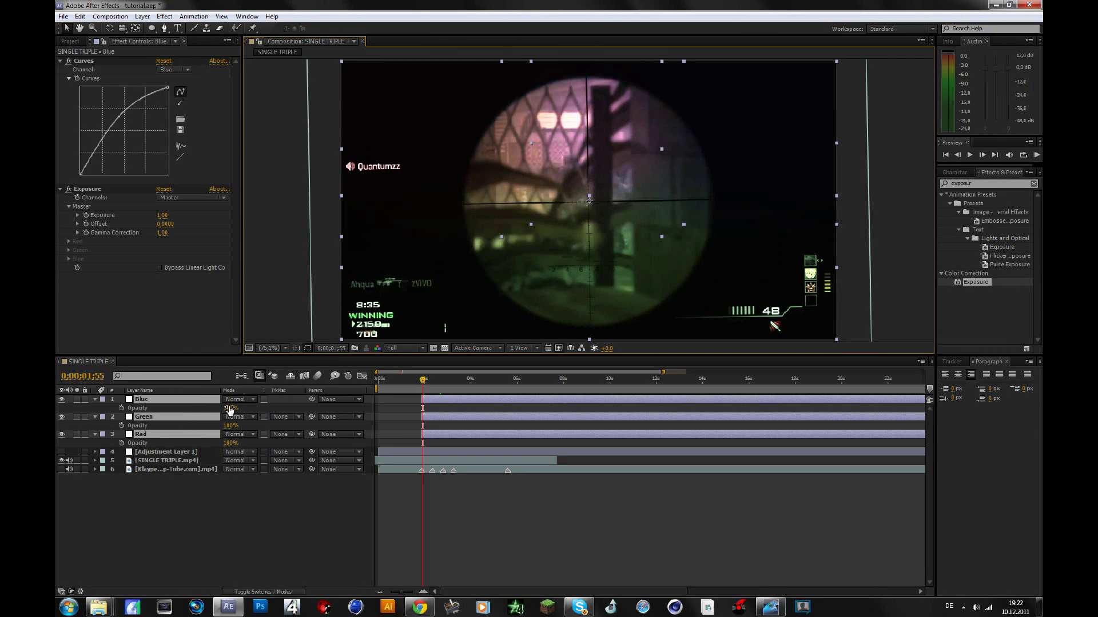
pyautogui.click(121, 407)
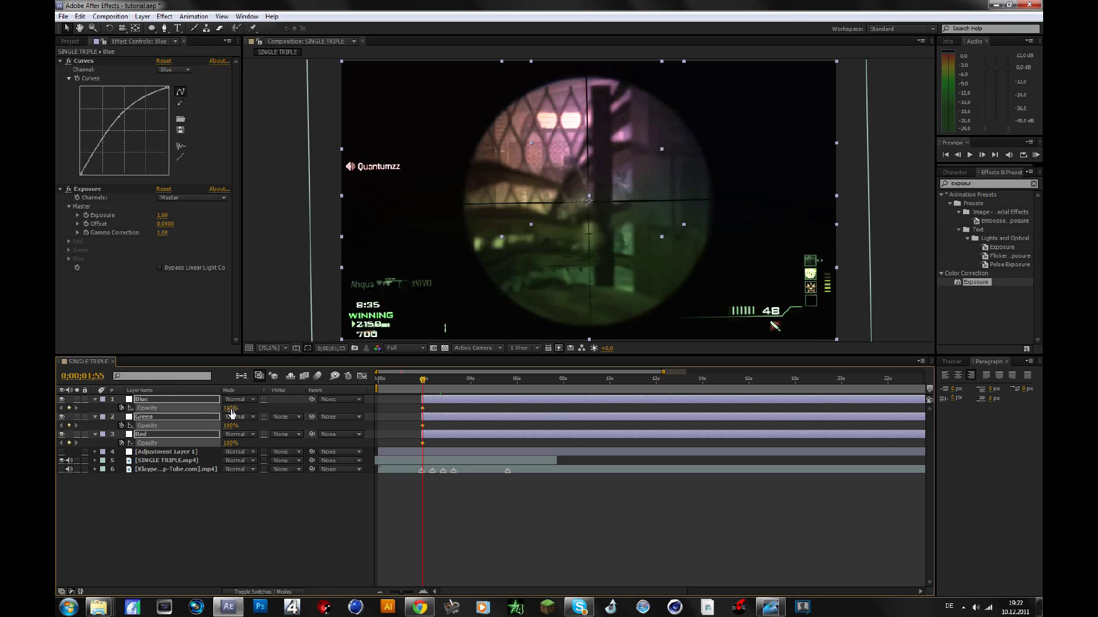
pyautogui.moveTo(231, 413); pyautogui.dragTo(108, 417)
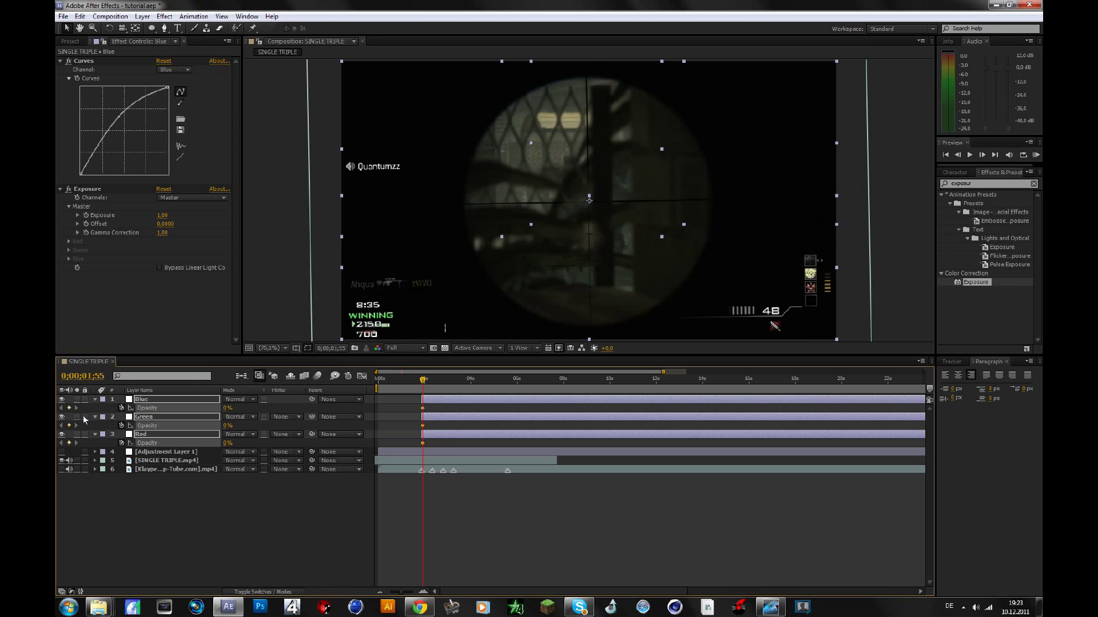
pyautogui.press('pagedown')
pyautogui.press('pagedown')
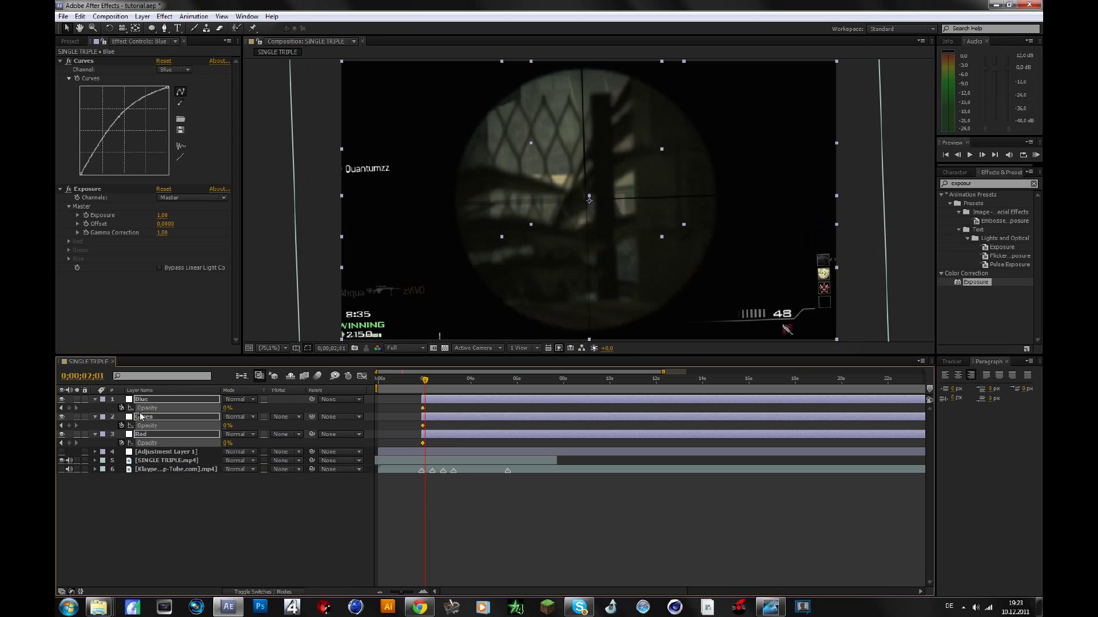
pyautogui.moveTo(226, 408); pyautogui.dragTo(493, 407)
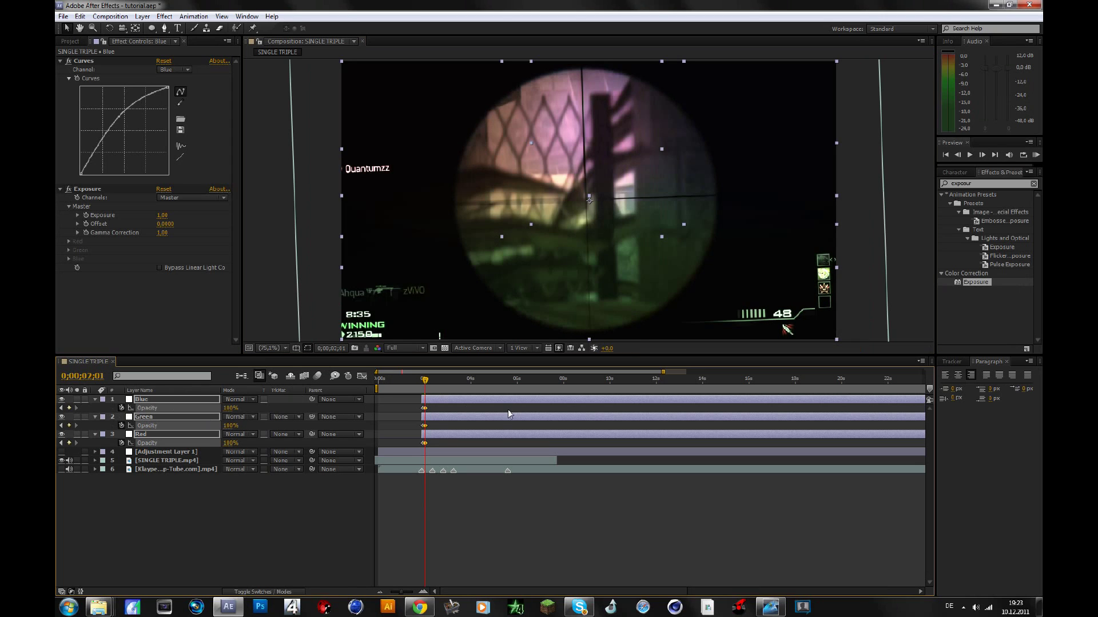
pyautogui.click(288, 510)
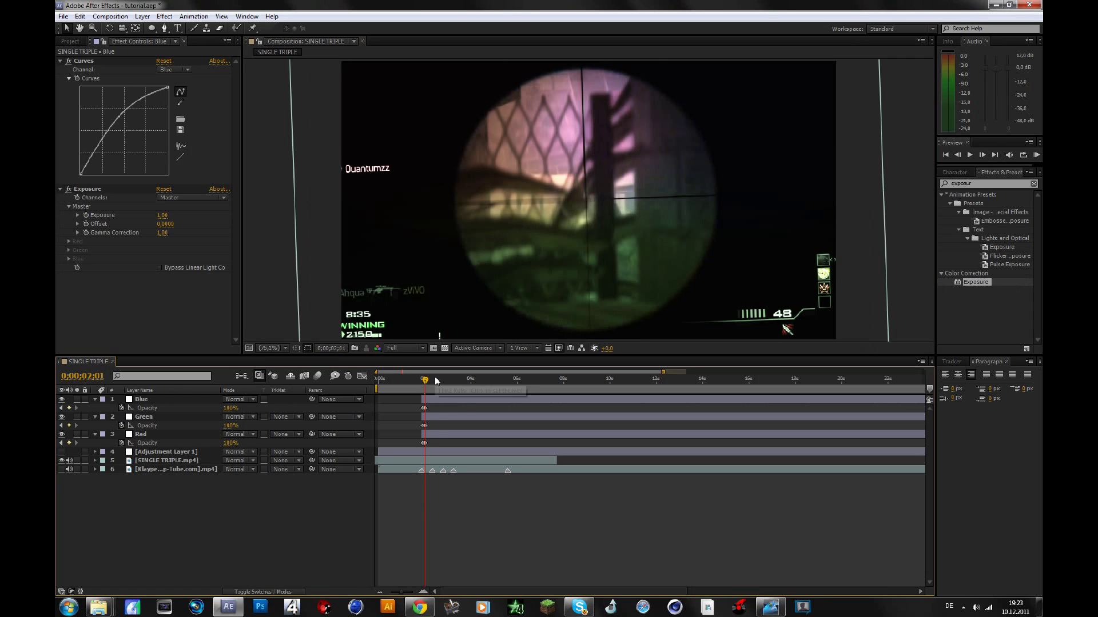
# - Add a 0% Opacity keyframe at 0;00;03;04 on Blue, Green and Red, then review the fade
pyautogui.moveTo(437, 380)
pyautogui.mouseDown()
pyautogui.moveTo(416, 381)
pyautogui.moveTo(450, 379)
pyautogui.mouseUp()
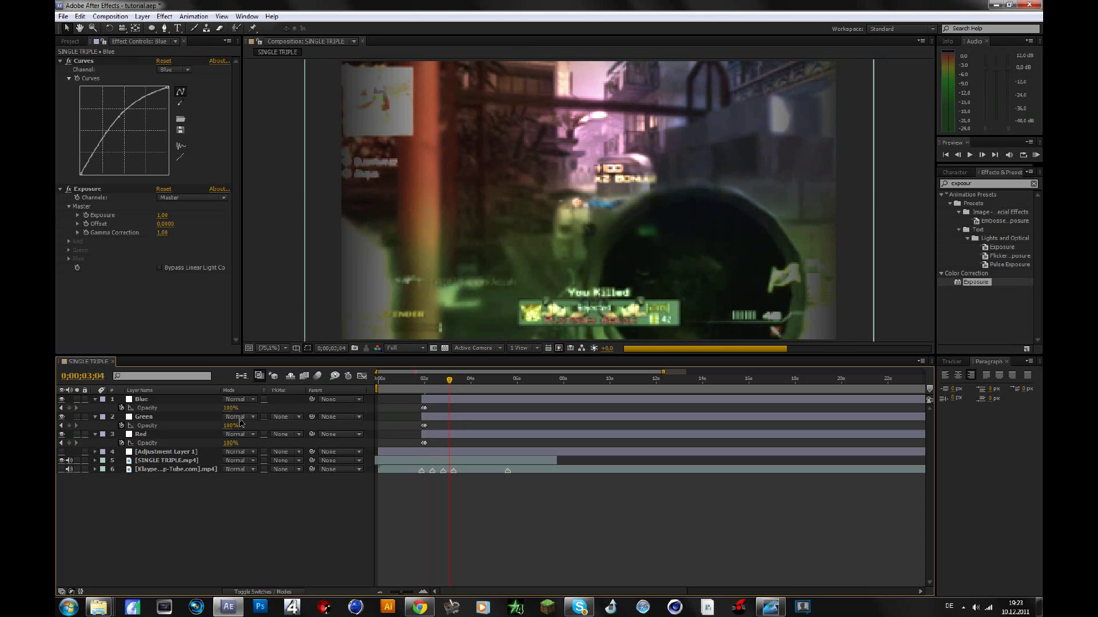
pyautogui.click(159, 399)
pyautogui.keyDown('shift'); pyautogui.click(166, 437); pyautogui.keyUp('shift')
pyautogui.press('F2')
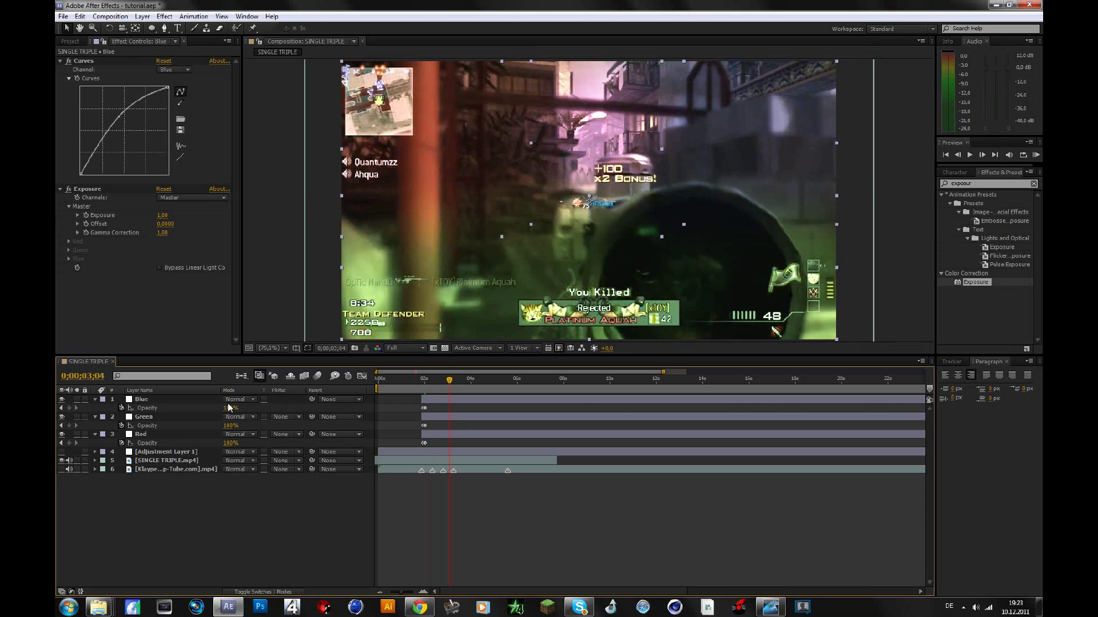
pyautogui.click(189, 402)
pyautogui.keyDown('shift'); pyautogui.click(187, 437); pyautogui.keyUp('shift')
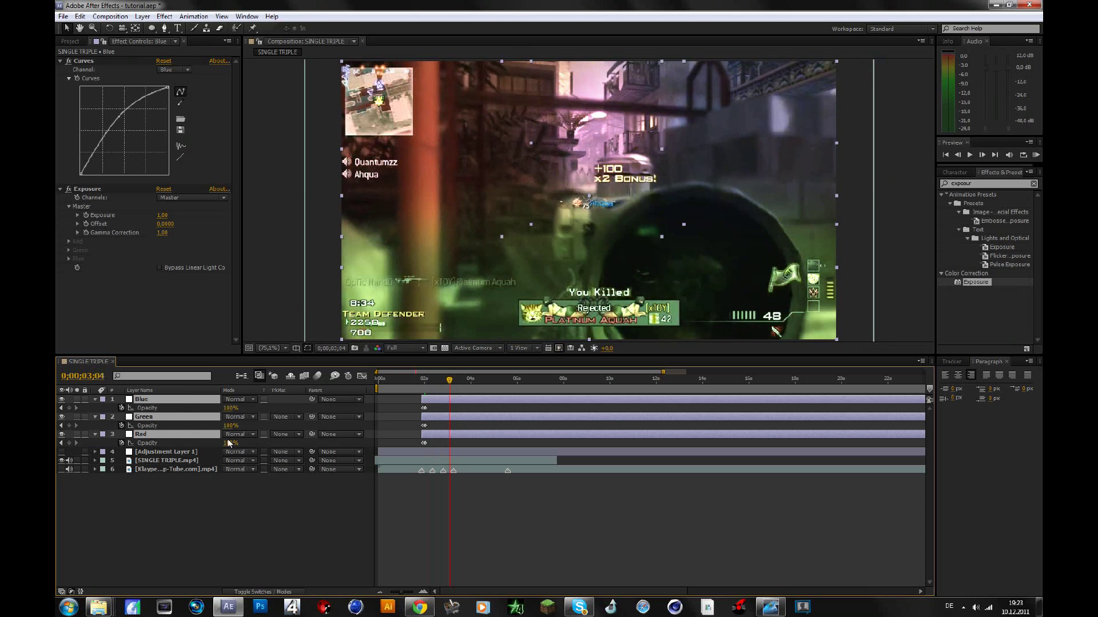
pyautogui.moveTo(230, 444); pyautogui.dragTo(148, 450)
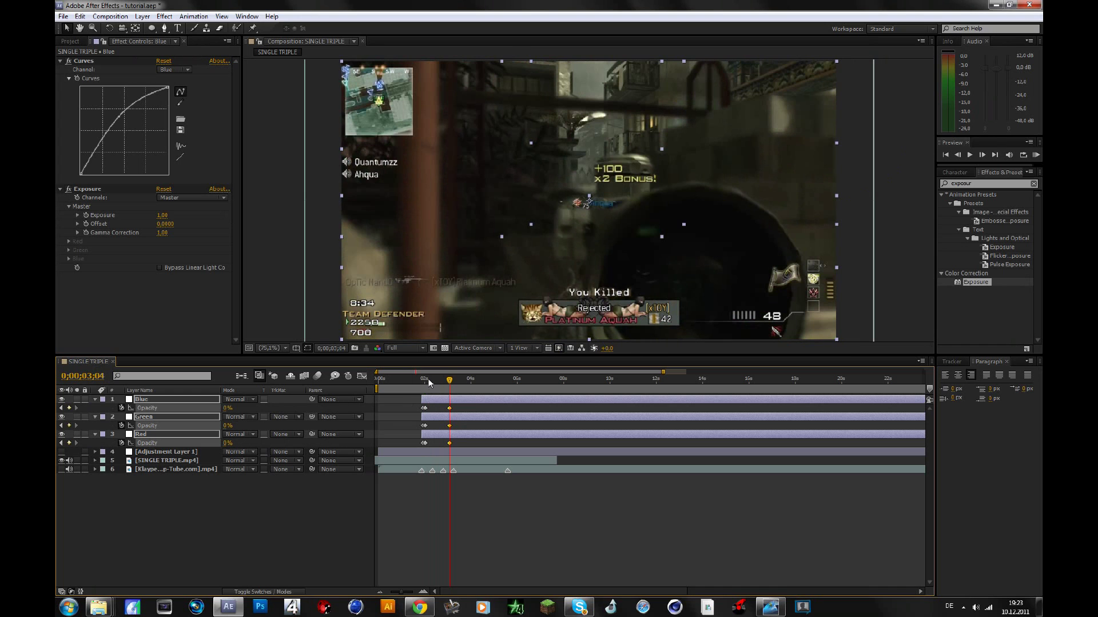
pyautogui.moveTo(428, 380); pyautogui.dragTo(433, 382)
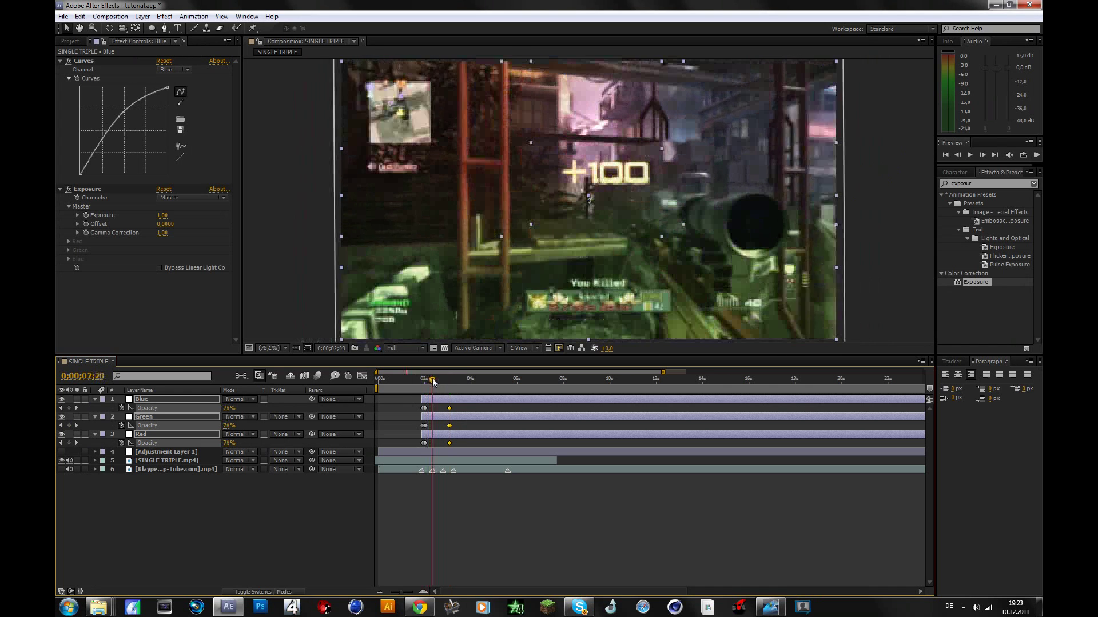
pyautogui.click(309, 512)
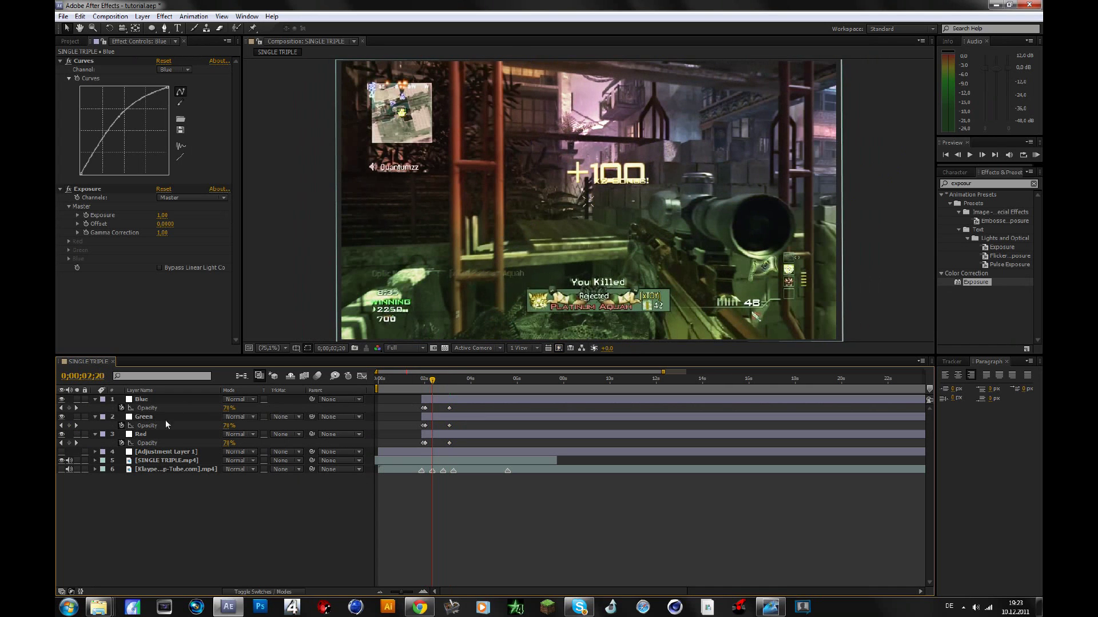
pyautogui.click(160, 433)
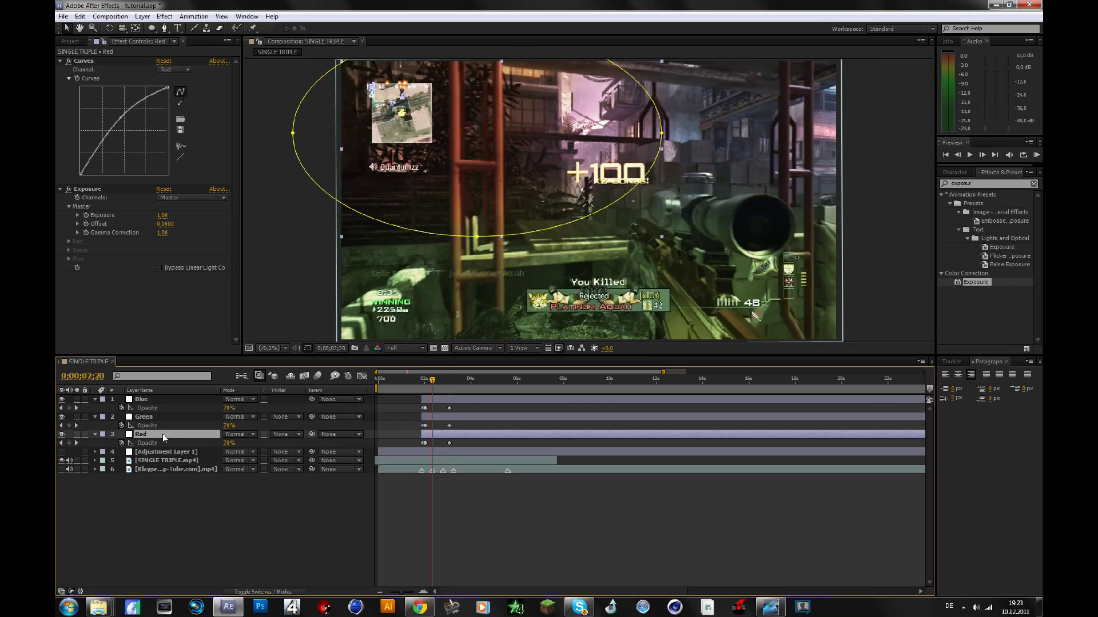
pyautogui.click(149, 400)
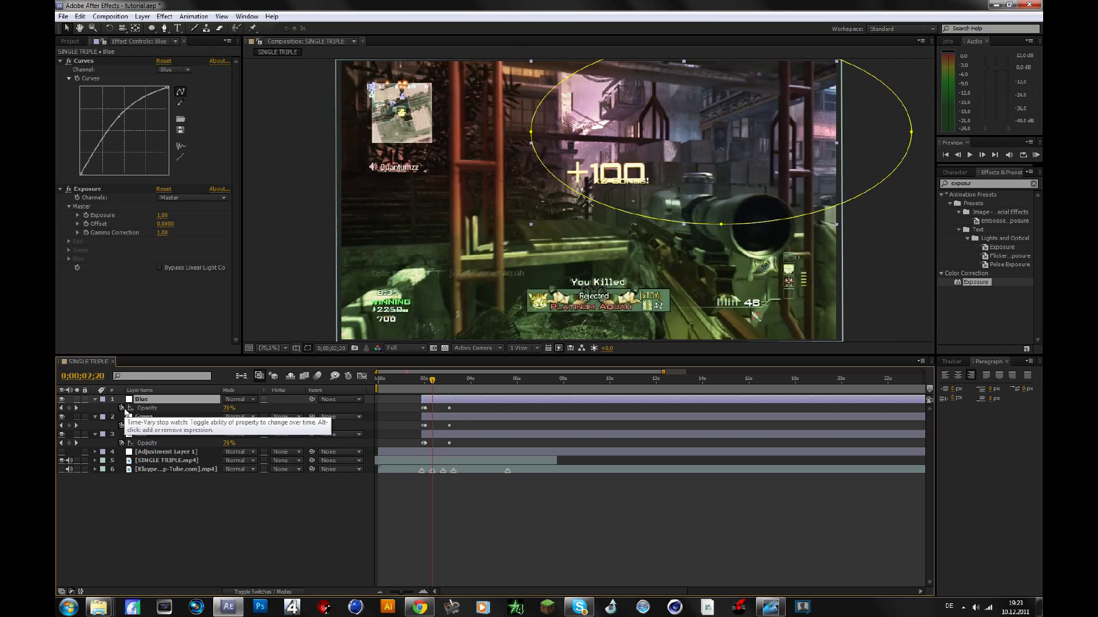
# - Give Blue's Opacity the expression wiggle(3,50) and preview the flicker around 0;00;02;12
pyautogui.keyDown('alt'); pyautogui.click(121, 407); pyautogui.keyUp('alt')
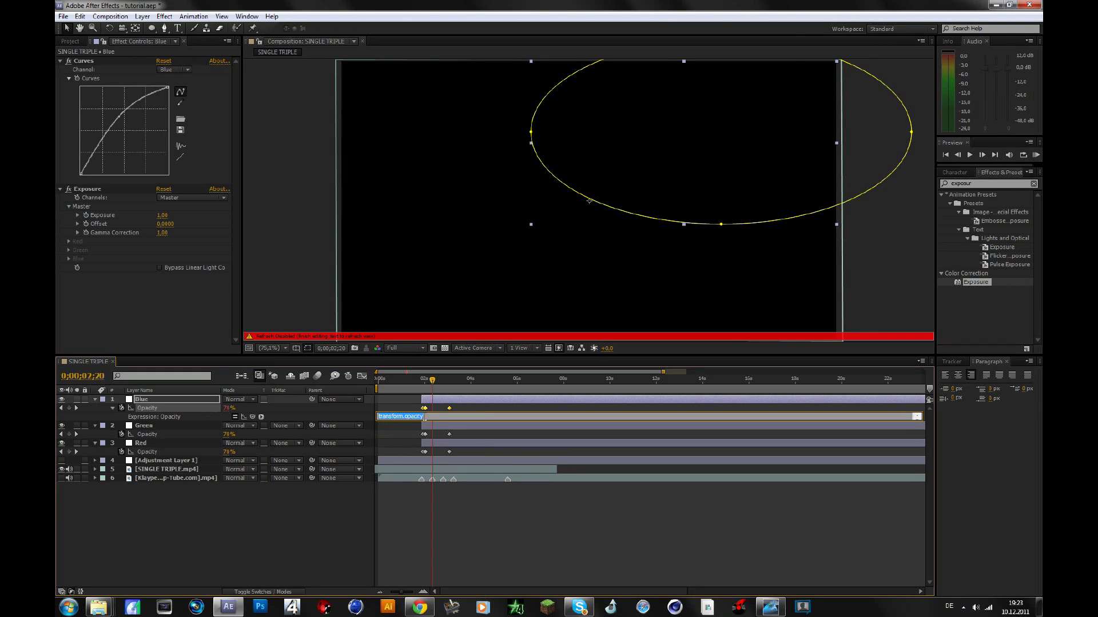
pyautogui.write('wiggle(3,50')
pyautogui.click(265, 541)
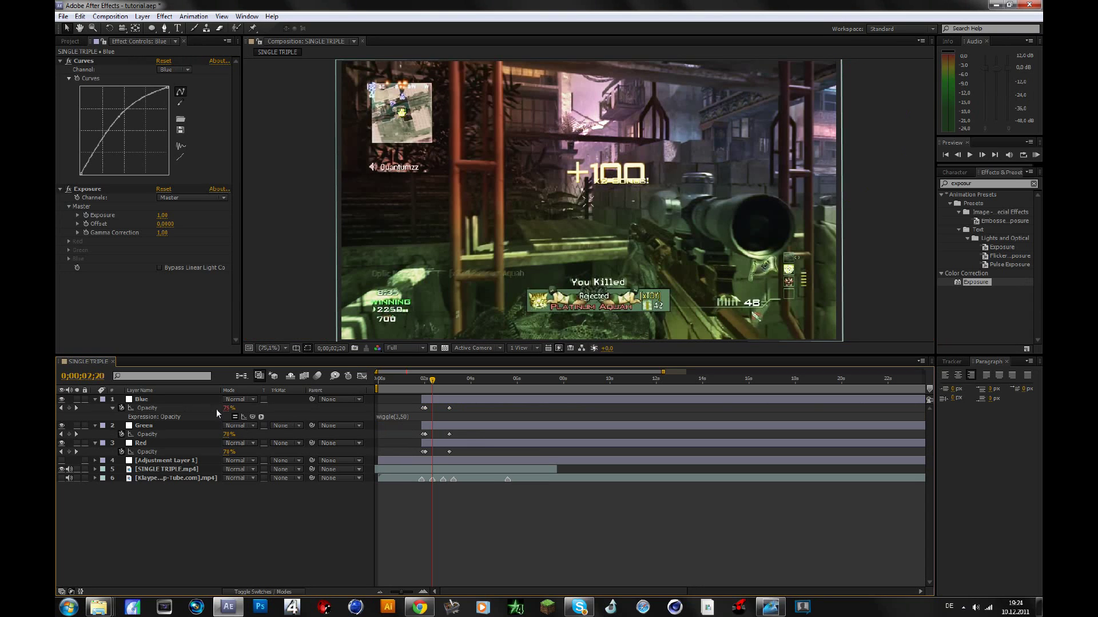
pyautogui.moveTo(433, 381); pyautogui.dragTo(430, 381)
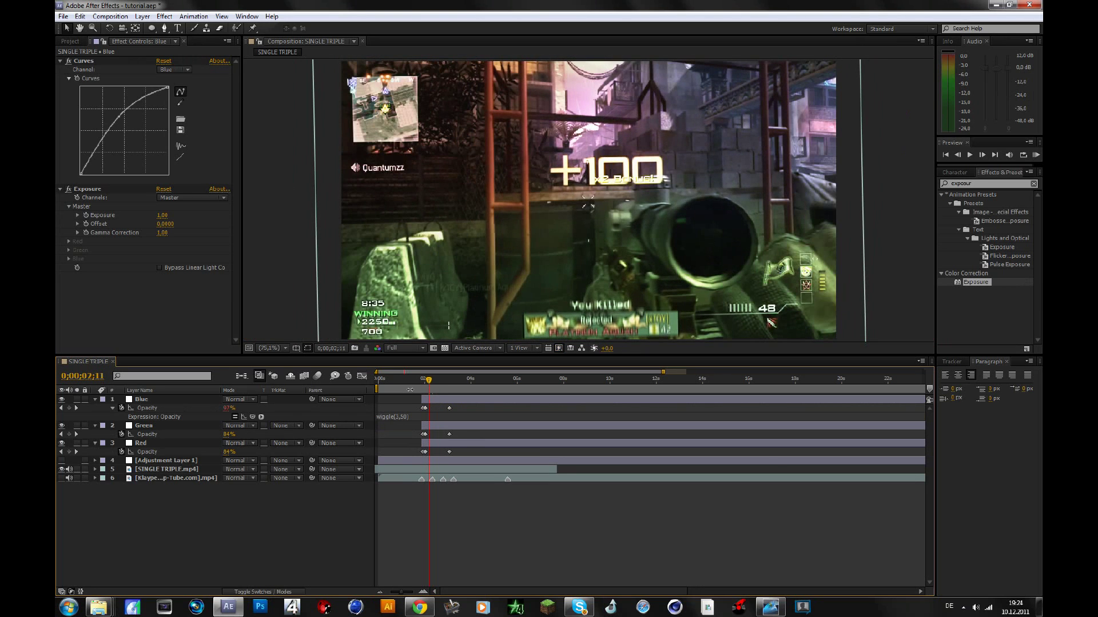
# - Copy Blue's wiggle opacity expression onto the Green and Red layers' Opacity
pyautogui.click(413, 418)
pyautogui.hotkey('ctrl', 'c')
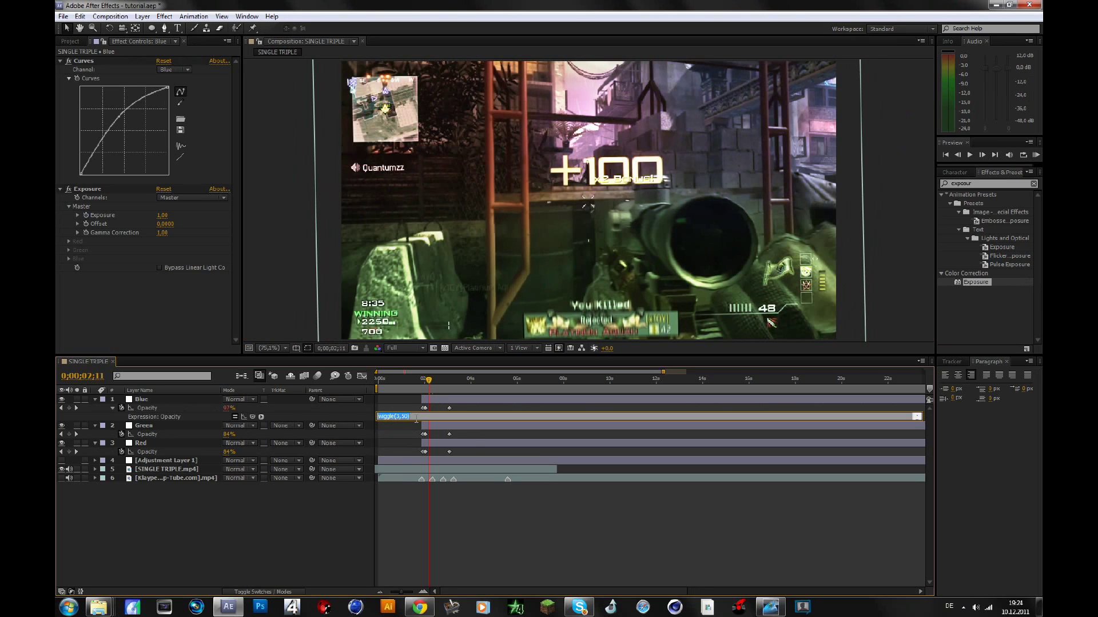
pyautogui.keyDown('alt'); pyautogui.click(122, 434); pyautogui.keyUp('alt')
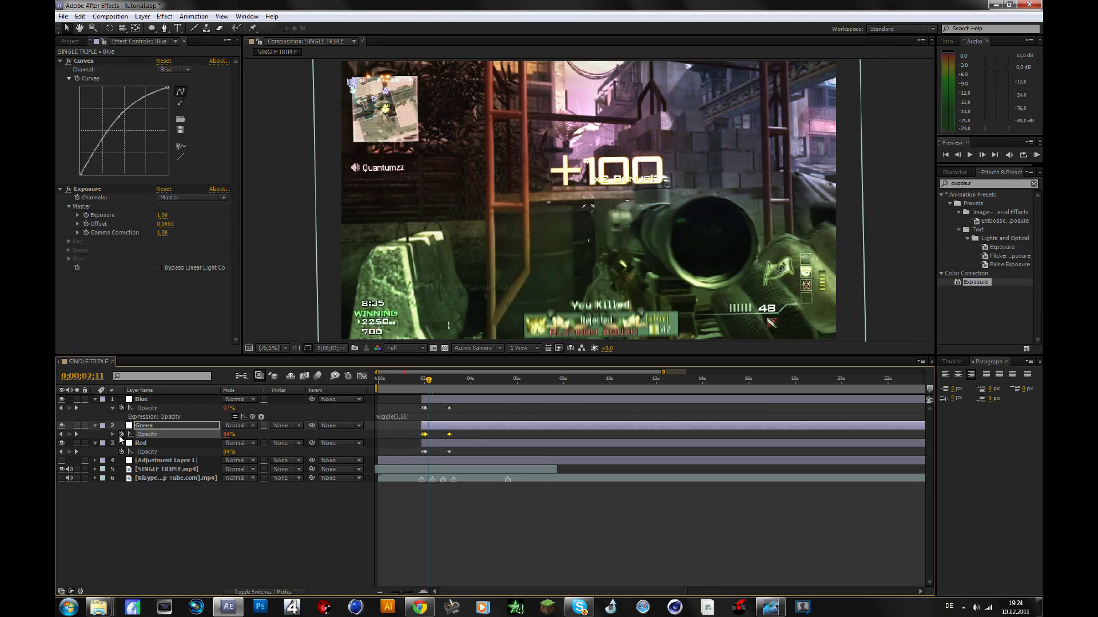
pyautogui.hotkey('ctrl', 'v')
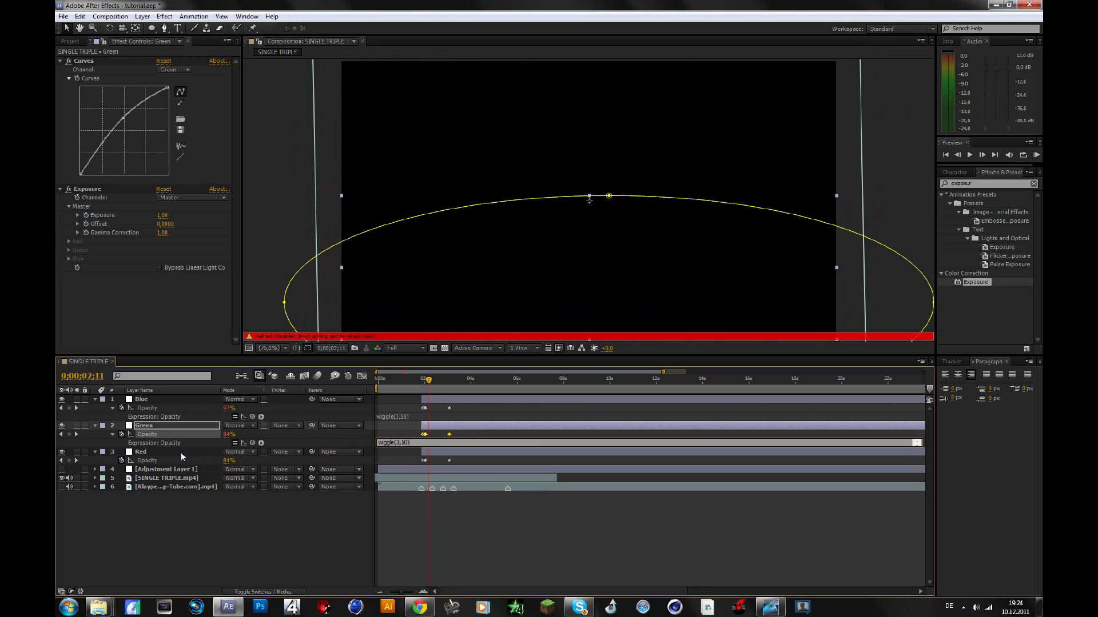
pyautogui.keyDown('alt'); pyautogui.click(121, 461); pyautogui.keyUp('alt')
pyautogui.hotkey('ctrl', 'v')
pyautogui.press('KP_Enter')
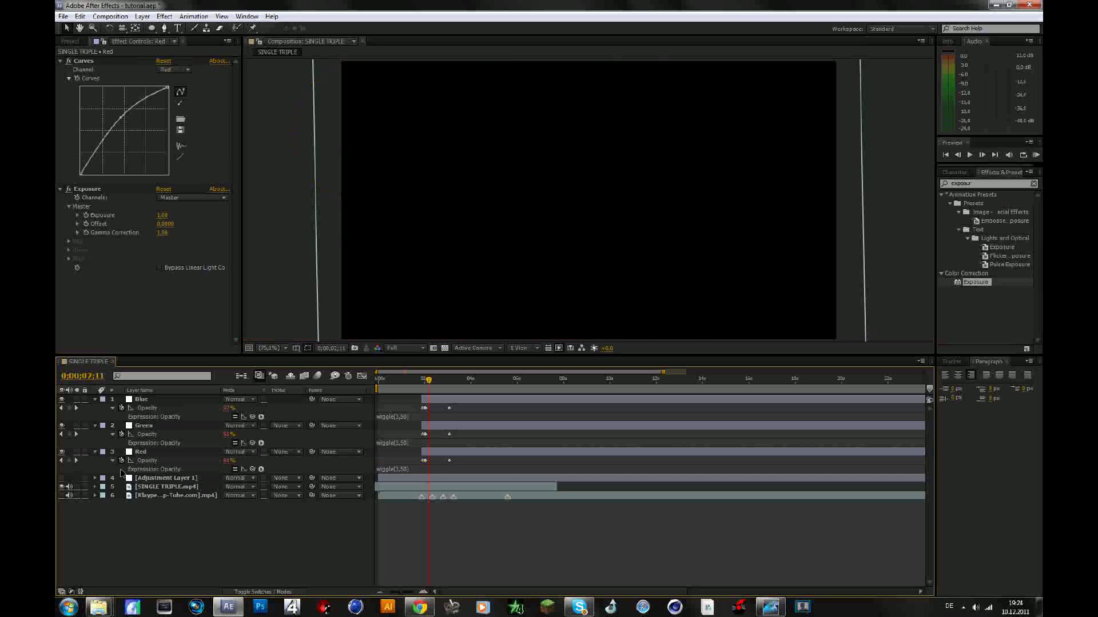
# - Collapse the three flash layers and scrub from 0;00;02;12 to 0;00;02;44 to preview the flicker
pyautogui.click(95, 452)
pyautogui.click(95, 426)
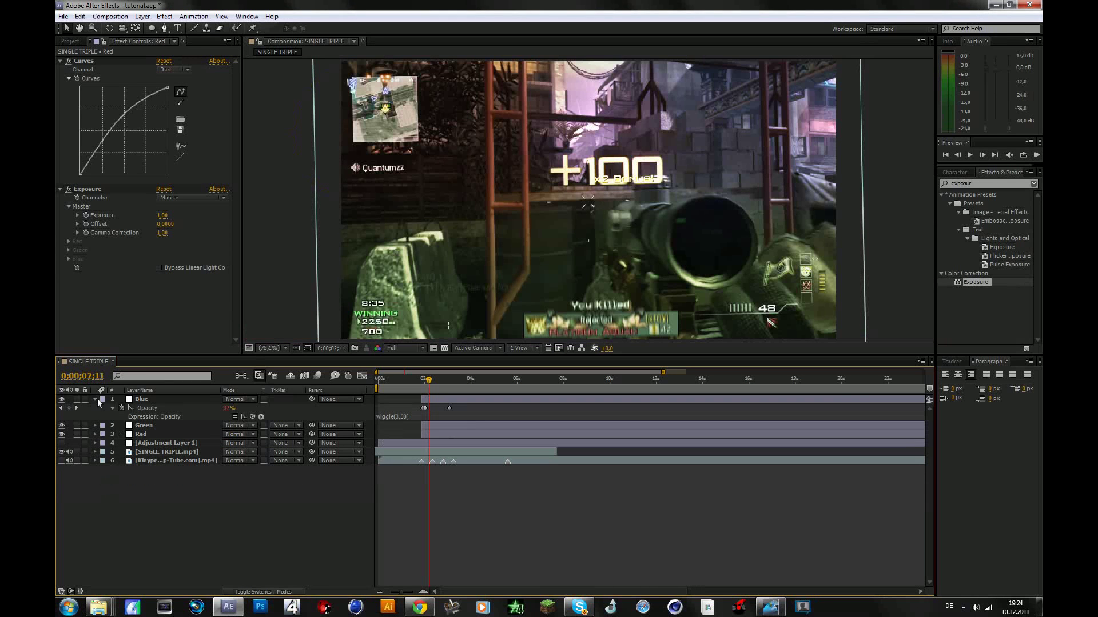
pyautogui.click(95, 399)
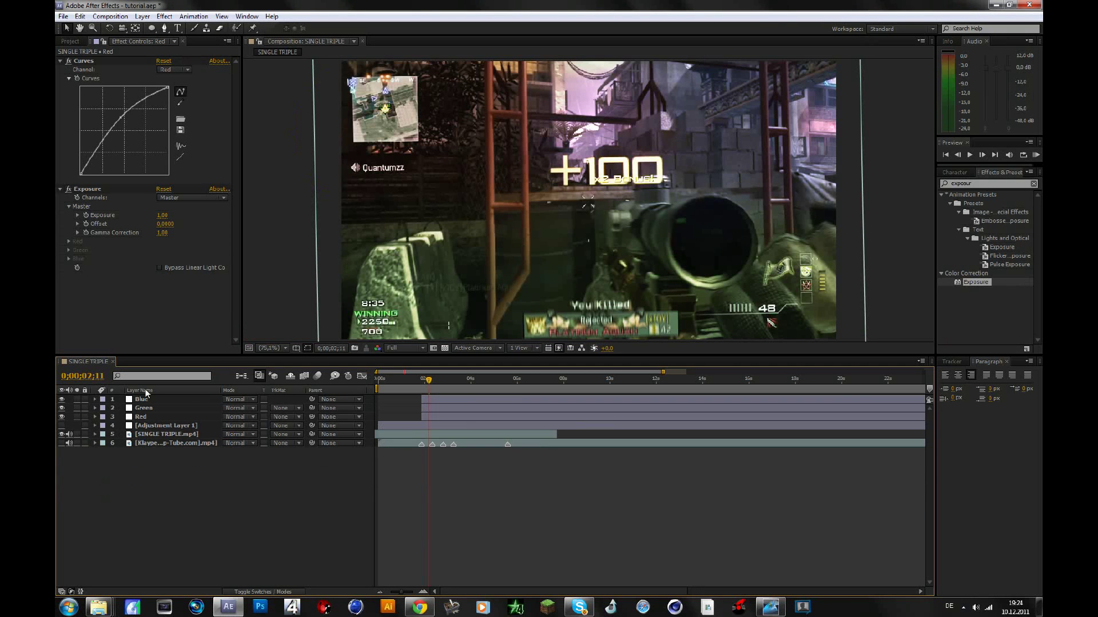
pyautogui.click(430, 381)
pyautogui.moveTo(430, 380); pyautogui.dragTo(438, 380)
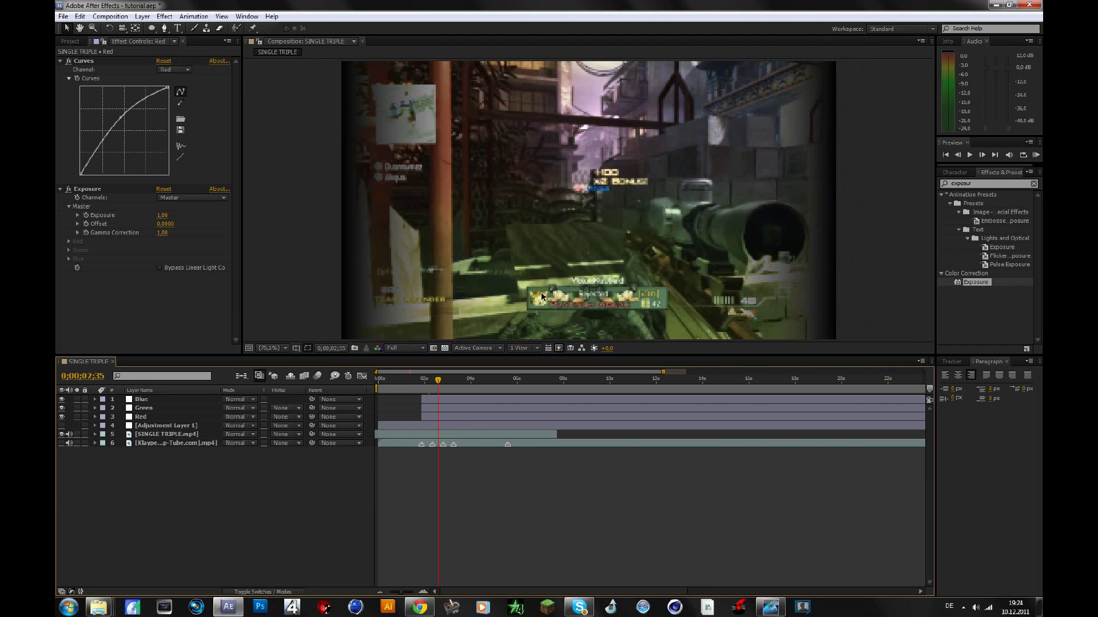
# - Vary the expressions to Blue wiggle(3,70), Green wiggle(7,50), Red wiggle(3,60), then preview
pyautogui.click(136, 402)
pyautogui.keyDown('ctrl'); pyautogui.click(143, 408); pyautogui.keyUp('ctrl')
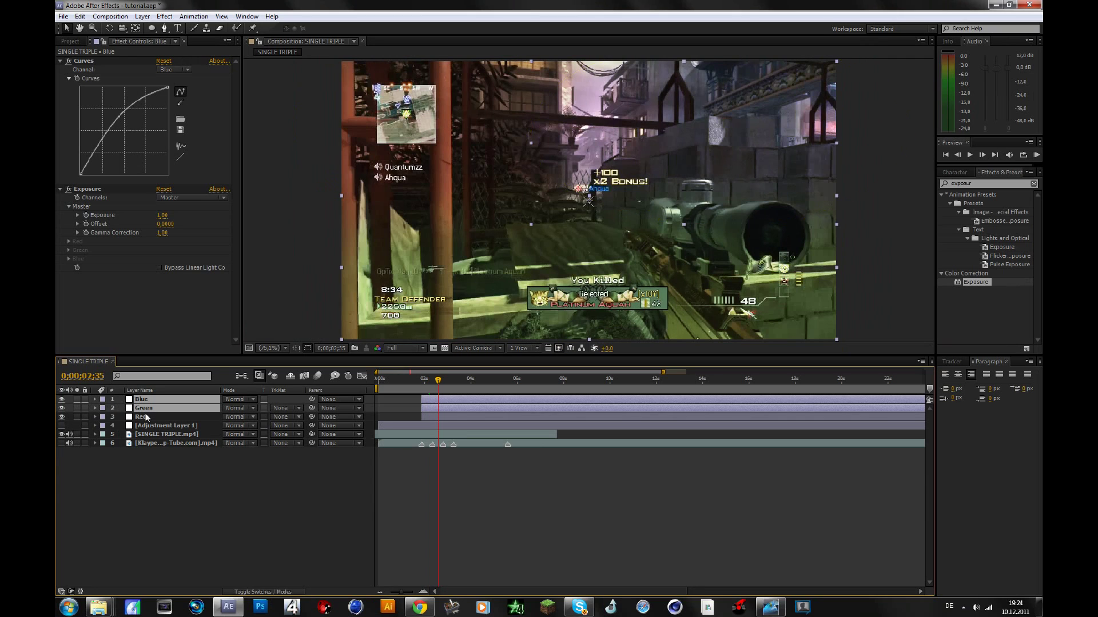
pyautogui.keyDown('ctrl'); pyautogui.click(147, 418); pyautogui.keyUp('ctrl')
pyautogui.press('u')
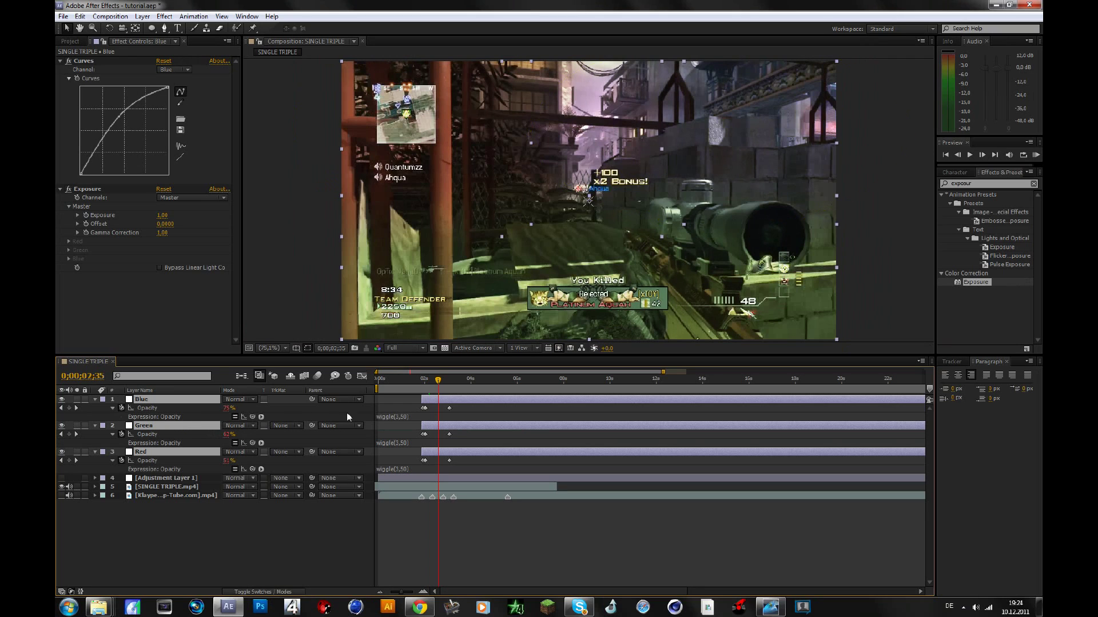
pyautogui.click(403, 417)
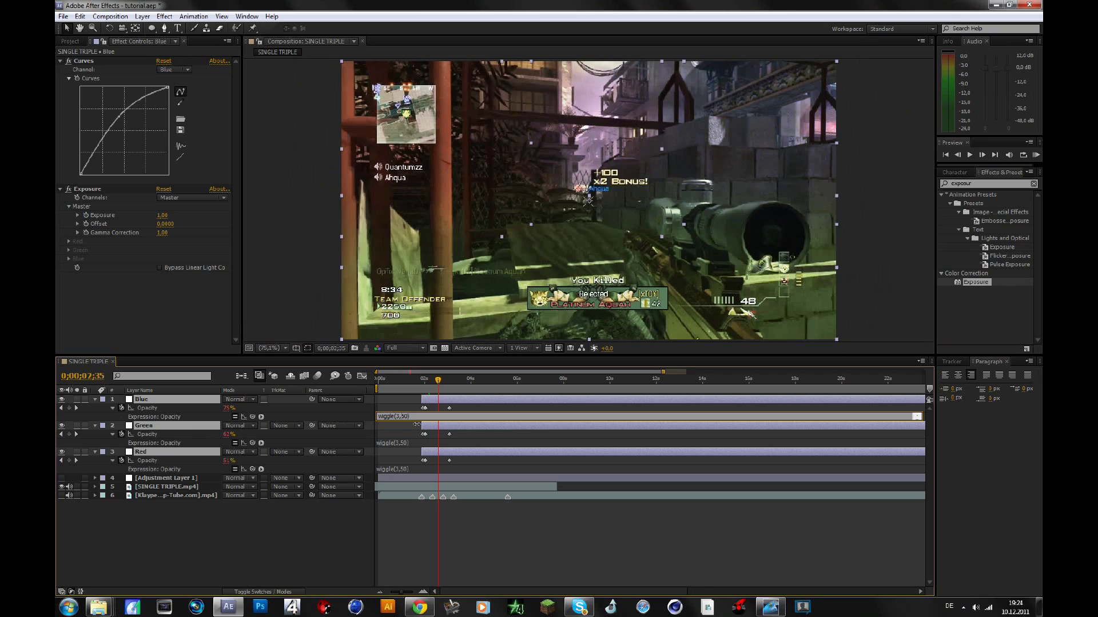
pyautogui.write('70')
pyautogui.click(403, 470)
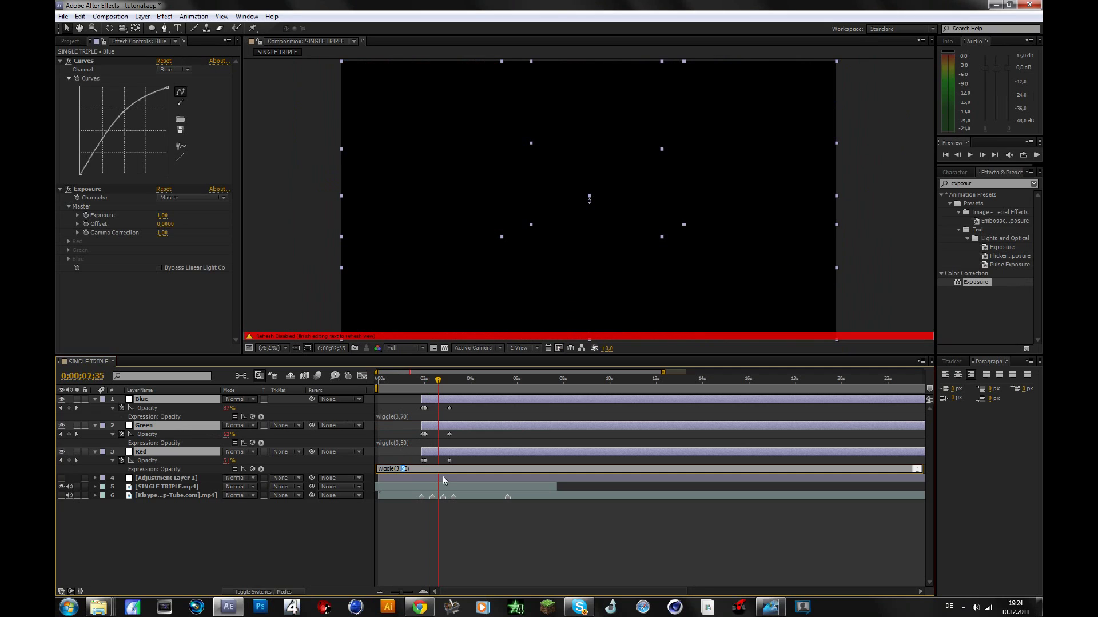
pyautogui.click(398, 443)
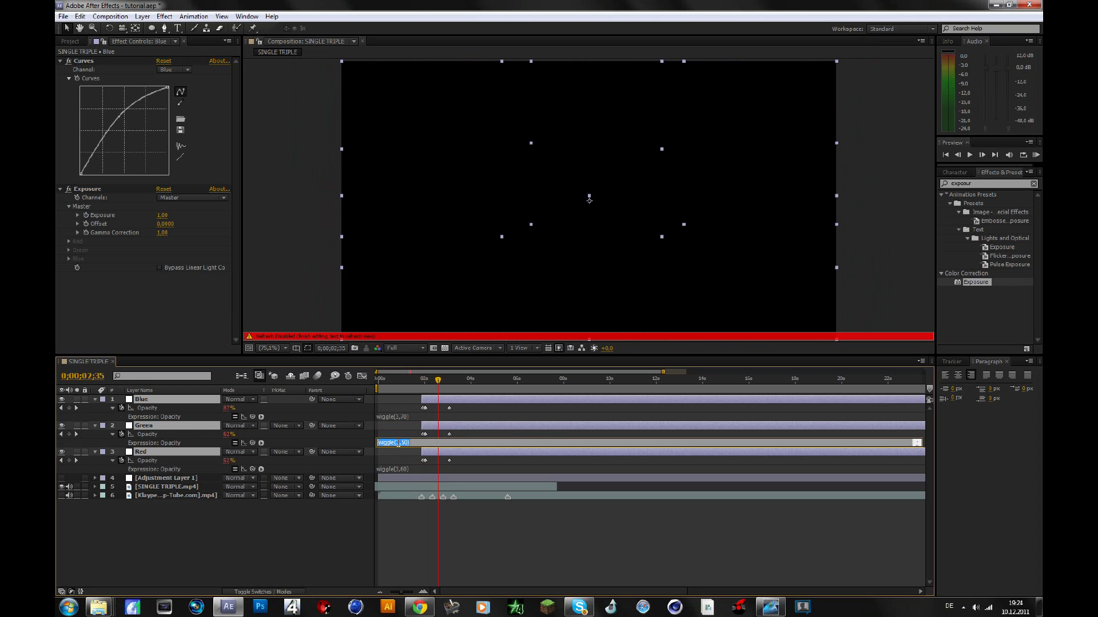
pyautogui.press('BackSpace')
pyautogui.write('7')
pyautogui.click(269, 562)
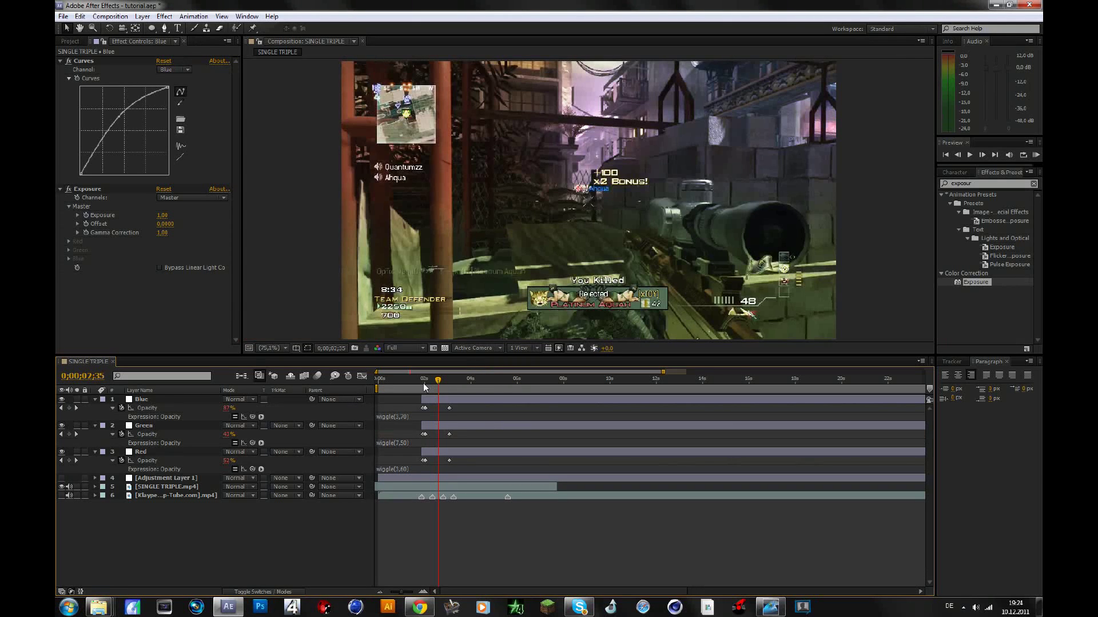
pyautogui.moveTo(424, 382); pyautogui.dragTo(433, 382)
# - Bend the Green layer's Red channel curve upward, trying Blue but undoing it
pyautogui.click(173, 428)
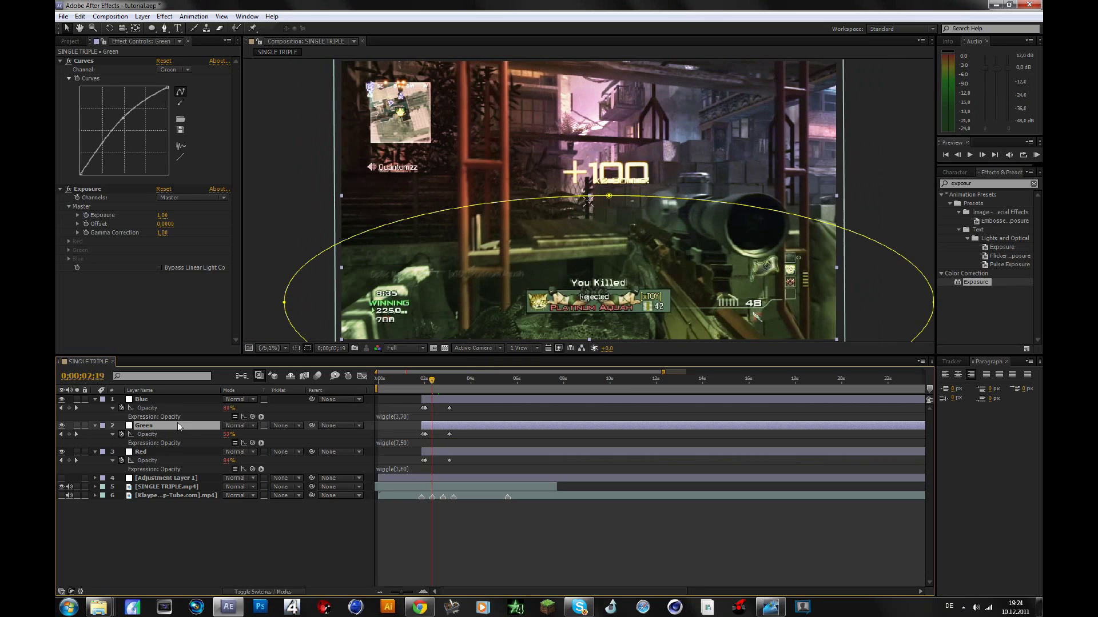
pyautogui.click(174, 70)
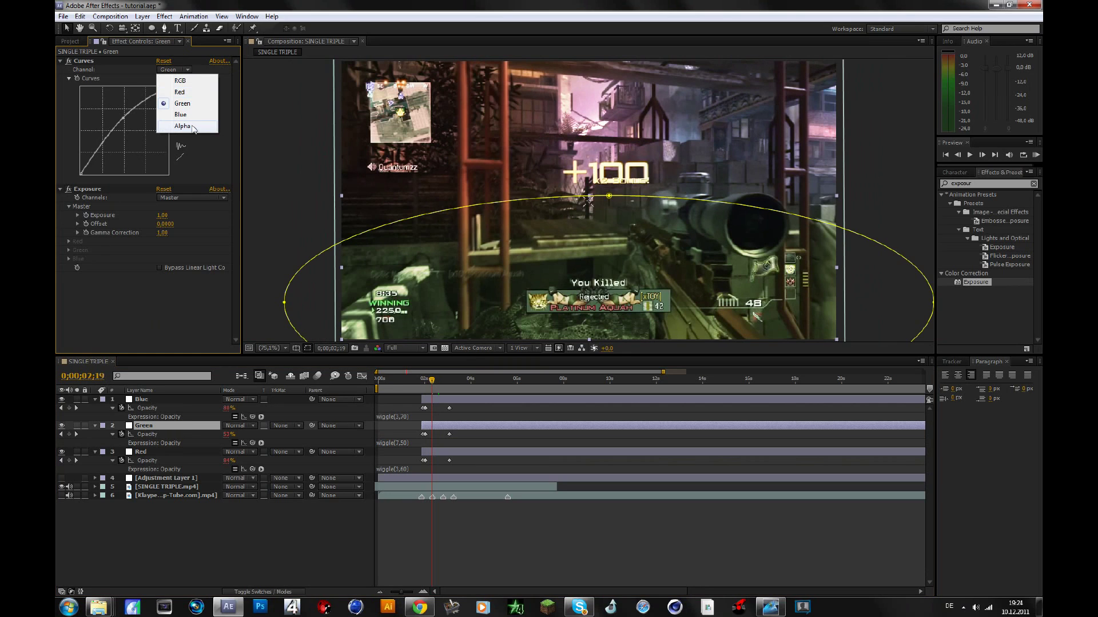
pyautogui.click(180, 92)
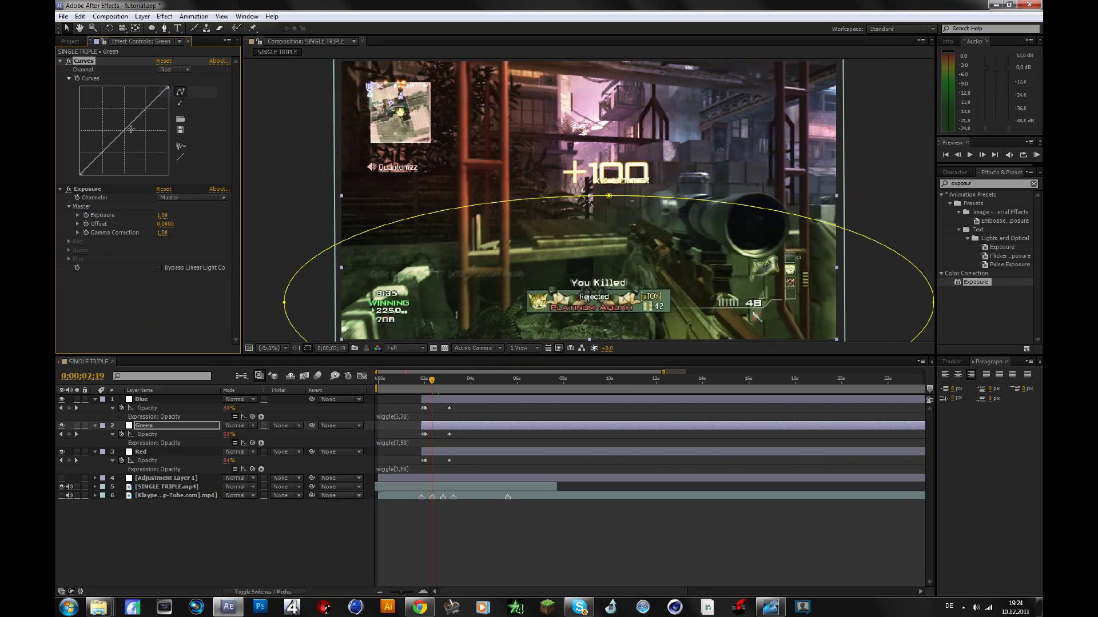
pyautogui.moveTo(119, 126); pyautogui.dragTo(116, 121)
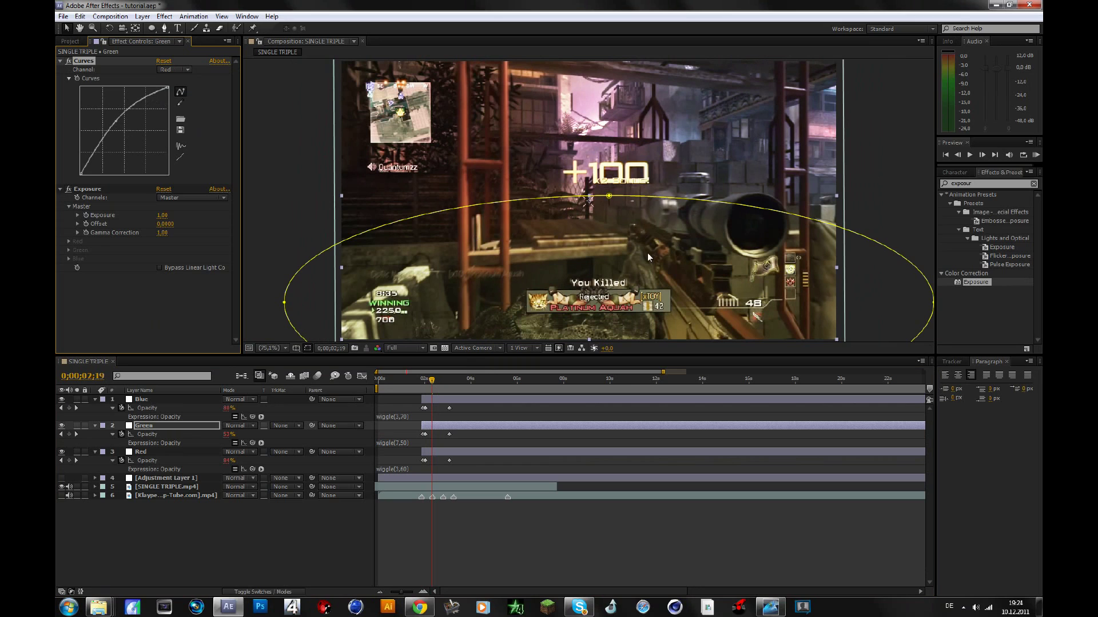
pyautogui.click(174, 69)
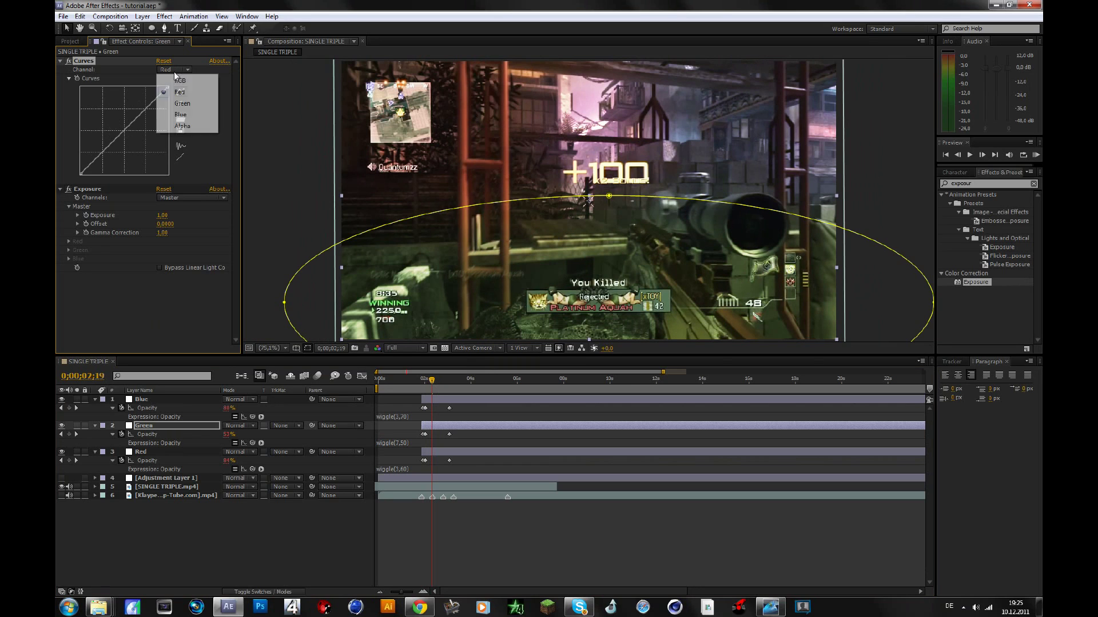
pyautogui.click(180, 117)
pyautogui.moveTo(123, 141); pyautogui.dragTo(119, 114)
pyautogui.hotkey('ctrl', 'z')
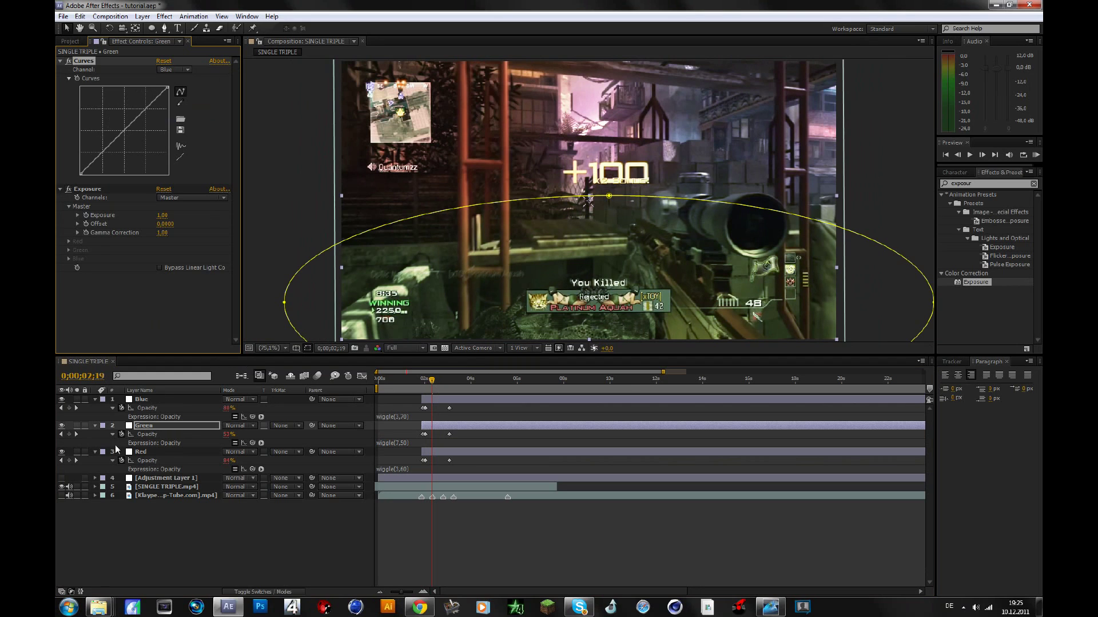
# - Deselect and fold the Blue, Green and Red layers, then preview the flashes around 02;16
pyautogui.click(195, 545)
pyautogui.click(95, 425)
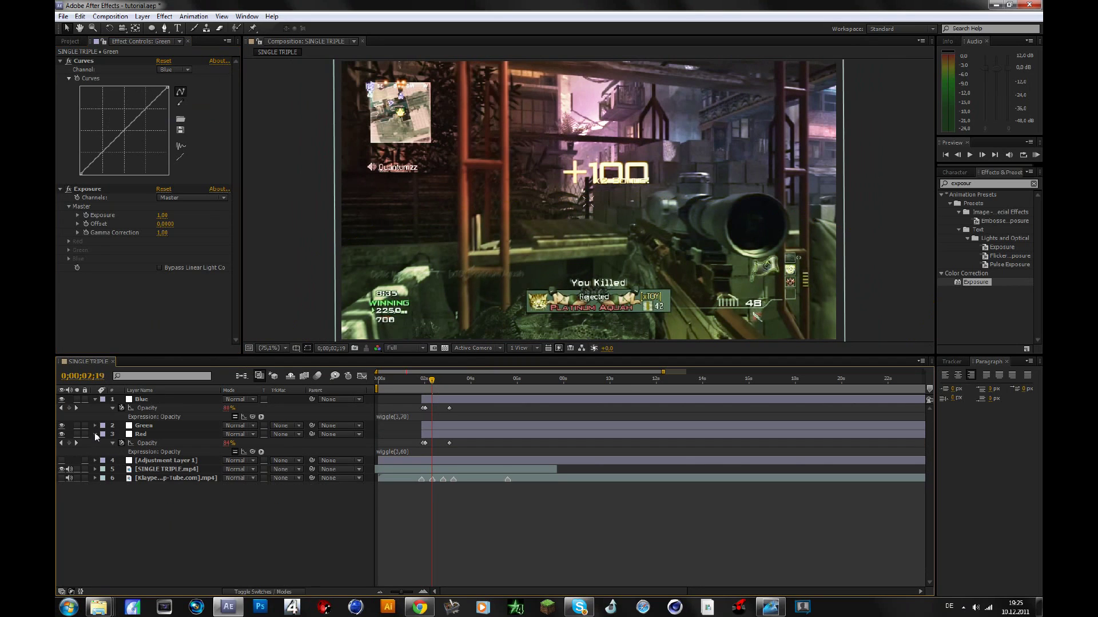
pyautogui.click(94, 434)
pyautogui.click(95, 399)
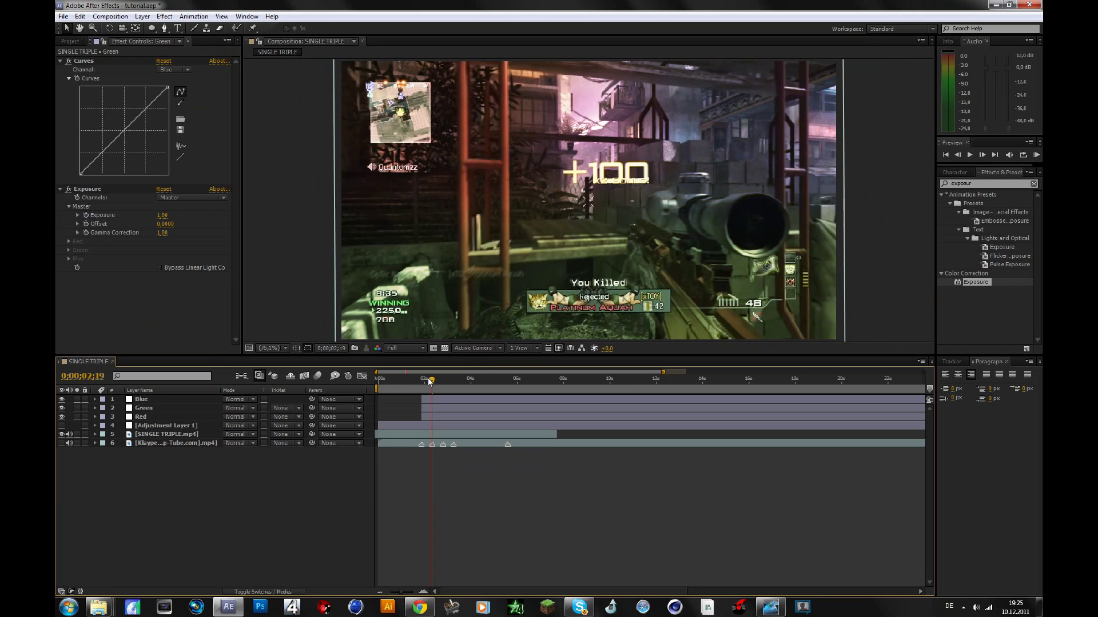
pyautogui.moveTo(429, 381); pyautogui.dragTo(435, 380)
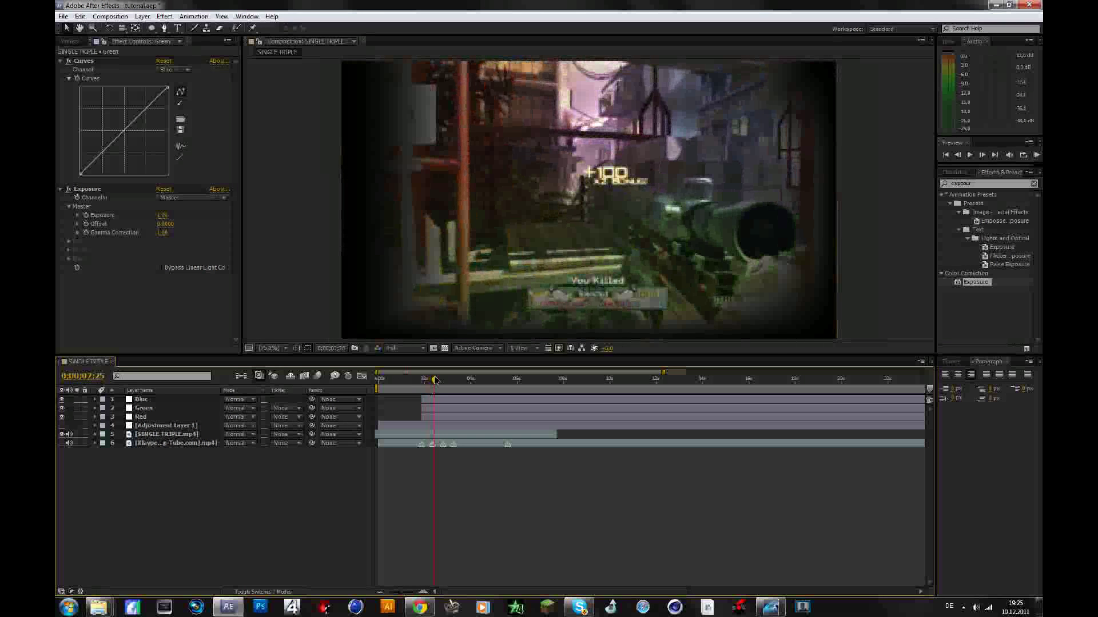
pyautogui.moveTo(424, 379); pyautogui.dragTo(436, 382)
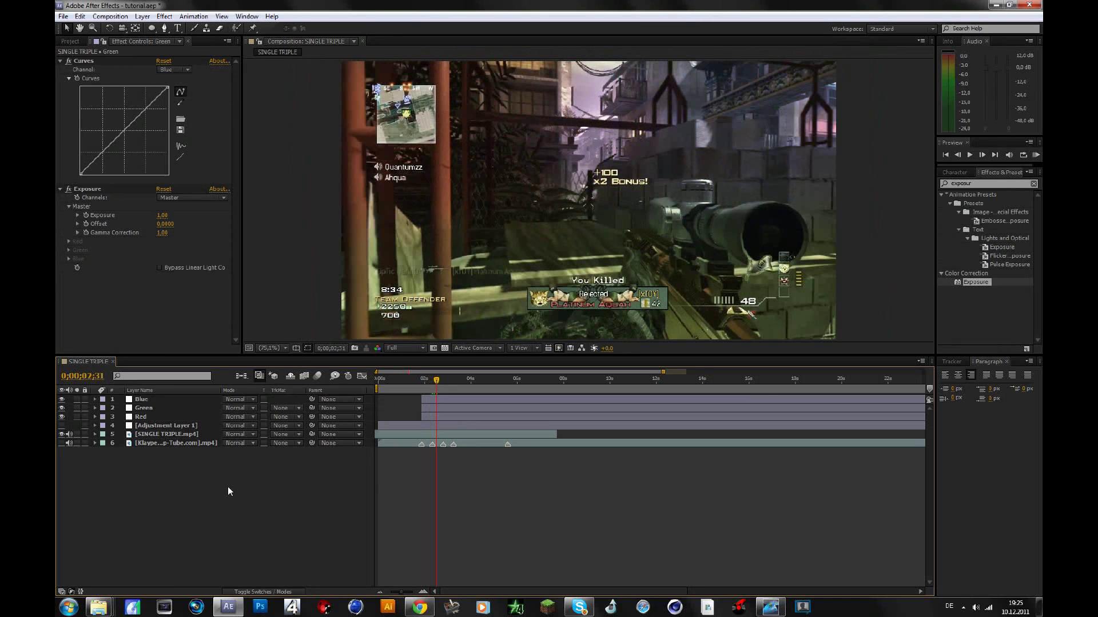
# - Create a new adjustment layer and rename it Looks
pyautogui.hotkey('ctrl', 'alt', 'y')
pyautogui.rightClick(159, 399)
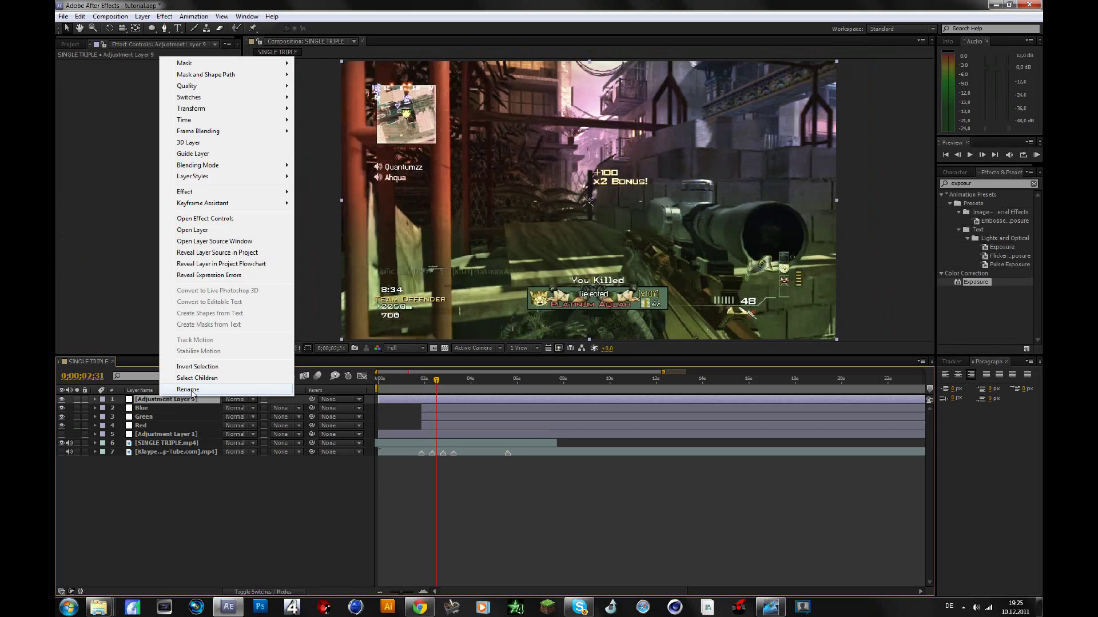
pyautogui.click(188, 390)
pyautogui.write('Looks')
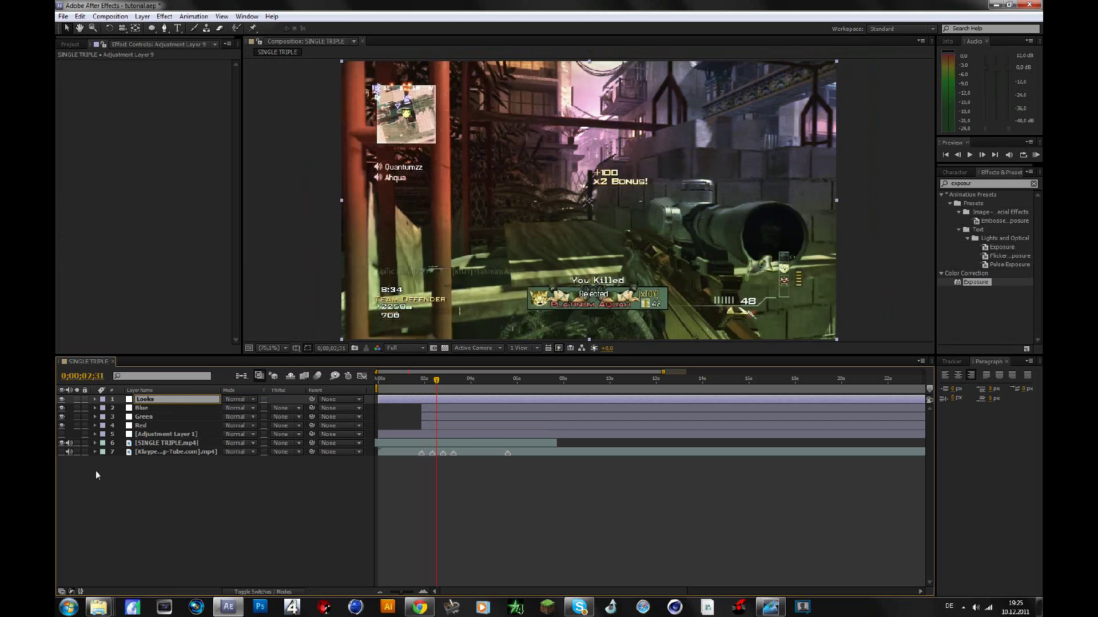
pyautogui.press('Return')
# - Search Effects & Presets for 'looks' and apply the Looks effect to the Looks layer
pyautogui.click(993, 184)
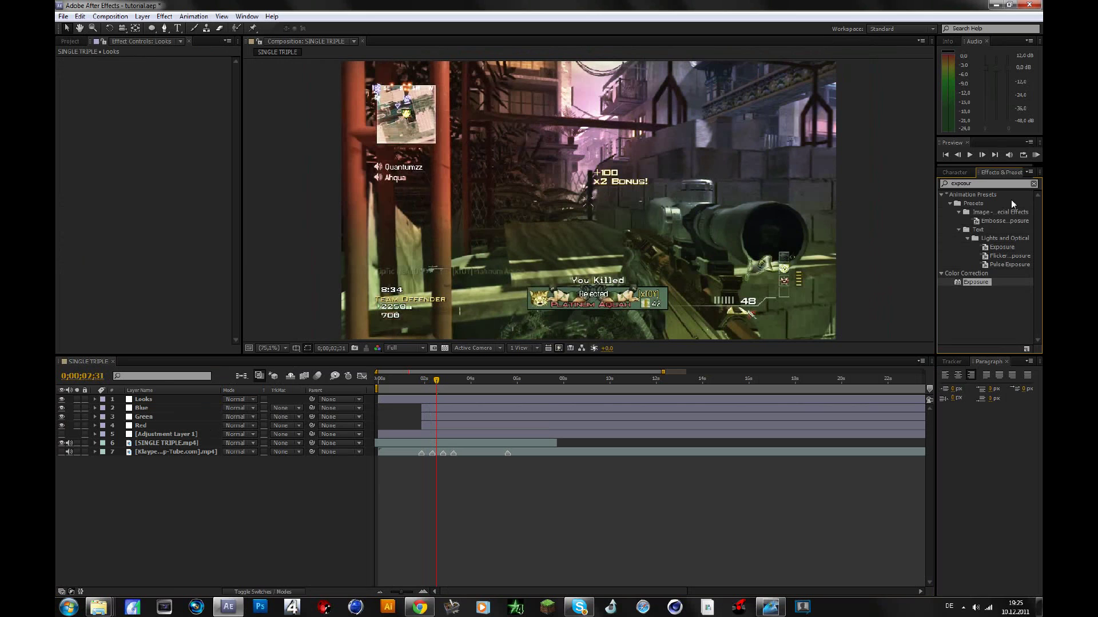
pyautogui.hotkey('ctrl', 'a')
pyautogui.write('loo')
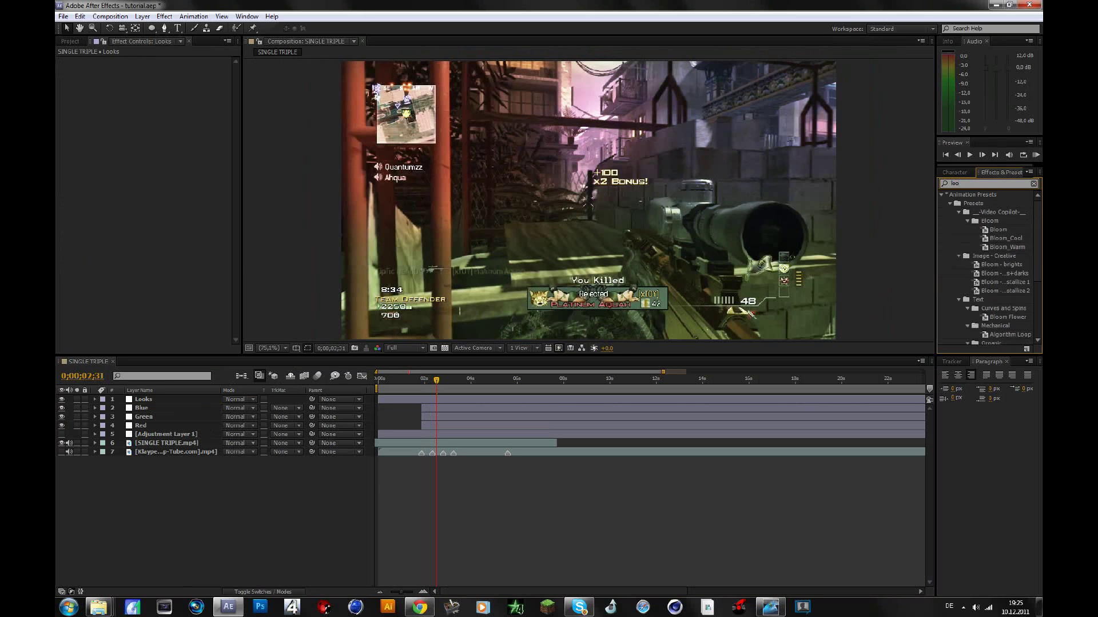
pyautogui.write('ks')
pyautogui.moveTo(977, 205); pyautogui.dragTo(164, 400)
# - Open LooksBuilder and add a Vignette widened past the frame edges at 100% strength
pyautogui.click(92, 87)
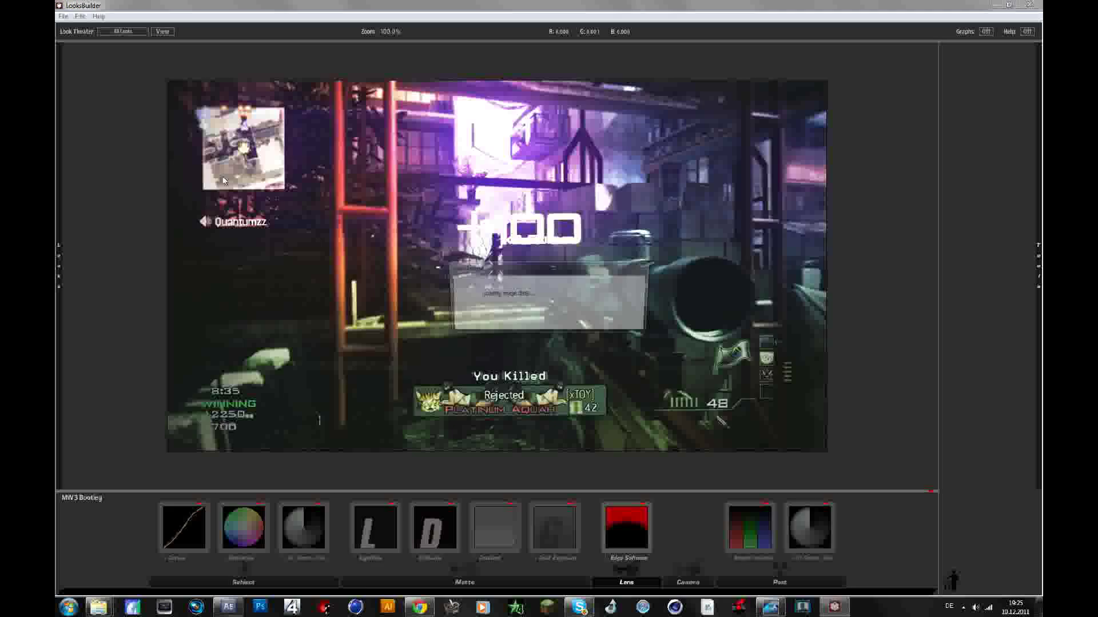
pyautogui.moveTo(927, 70)
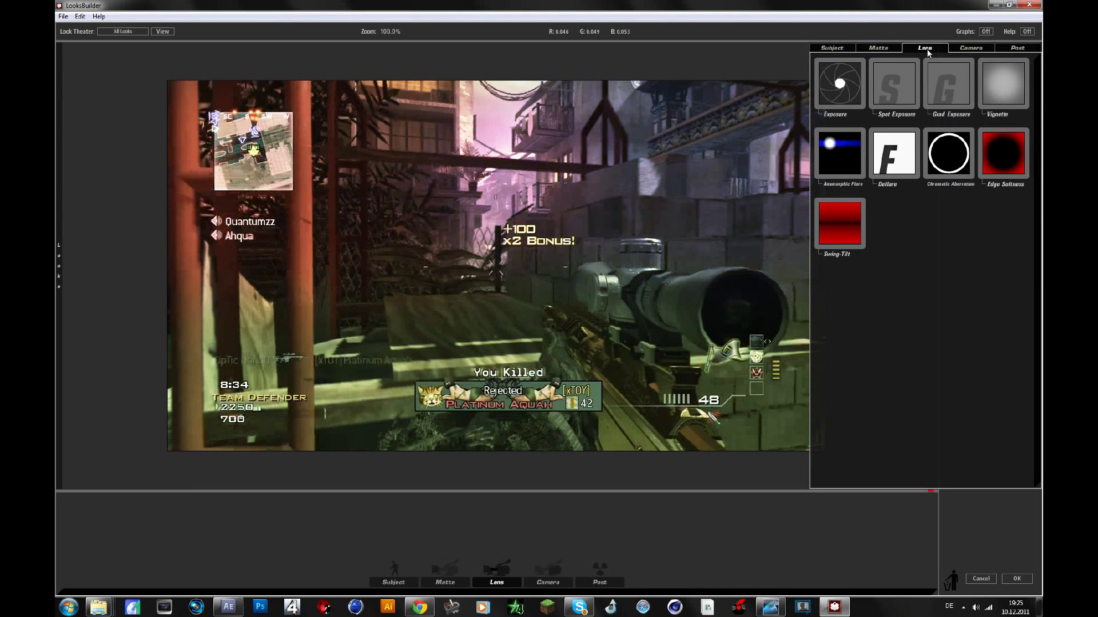
pyautogui.doubleClick(1000, 98)
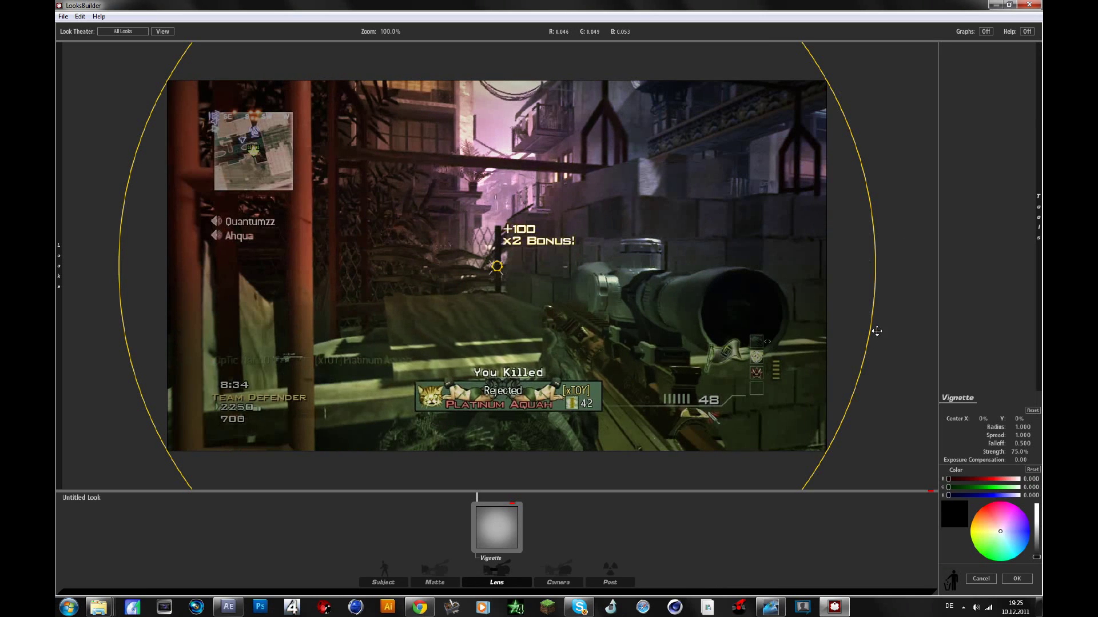
pyautogui.moveTo(870, 329); pyautogui.dragTo(955, 345)
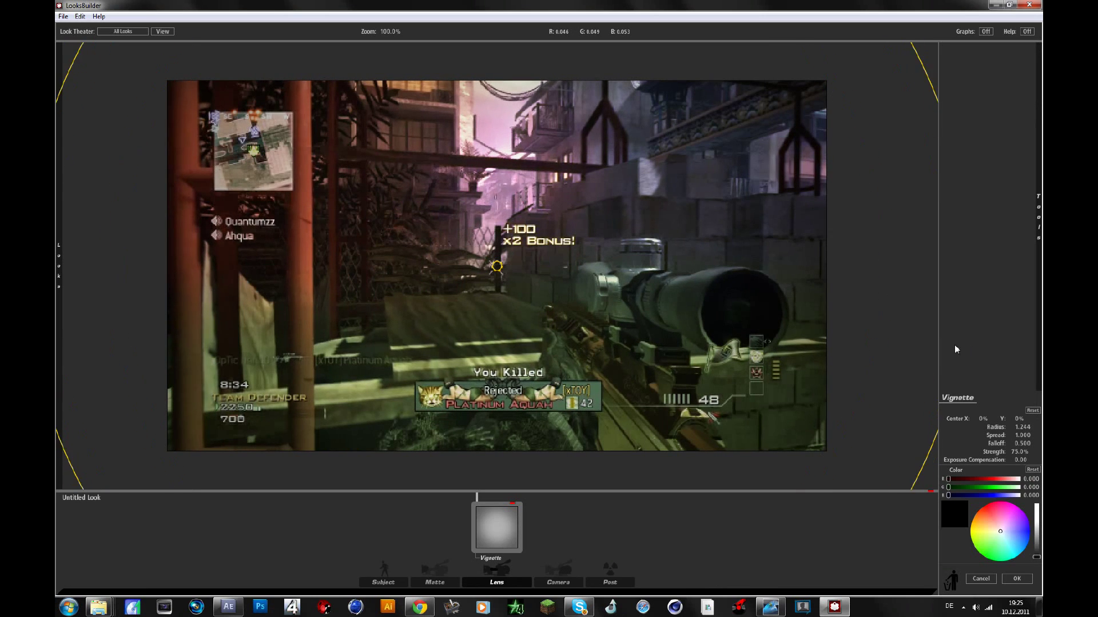
pyautogui.moveTo(1019, 451); pyautogui.dragTo(1035, 452)
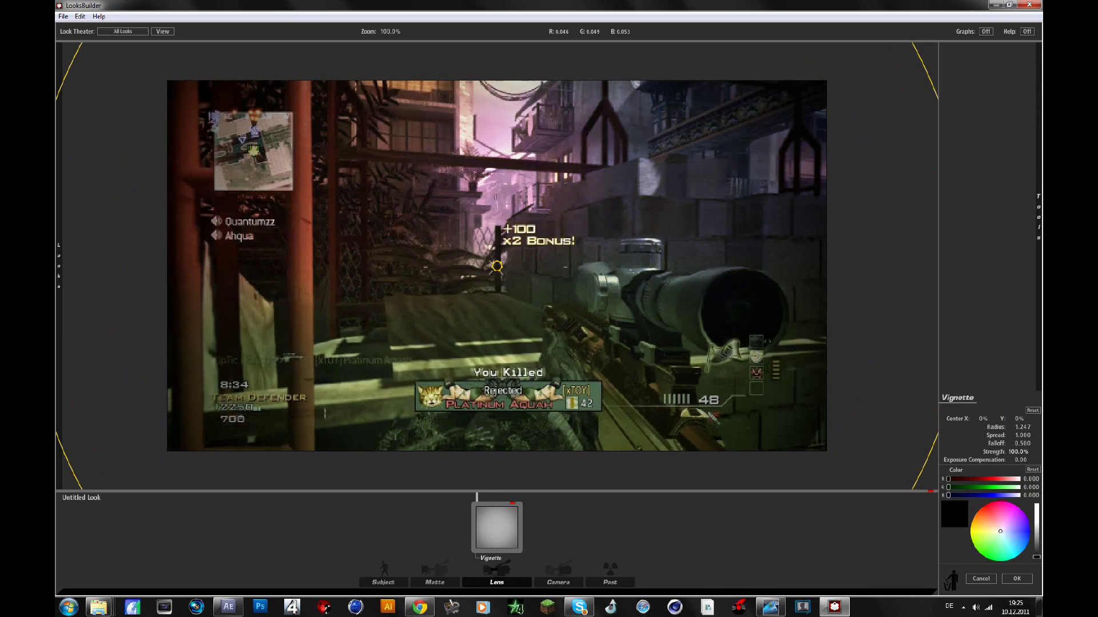
# - Add a Grad Exposure tool raised to +1.90 stops
pyautogui.moveTo(1039, 217)
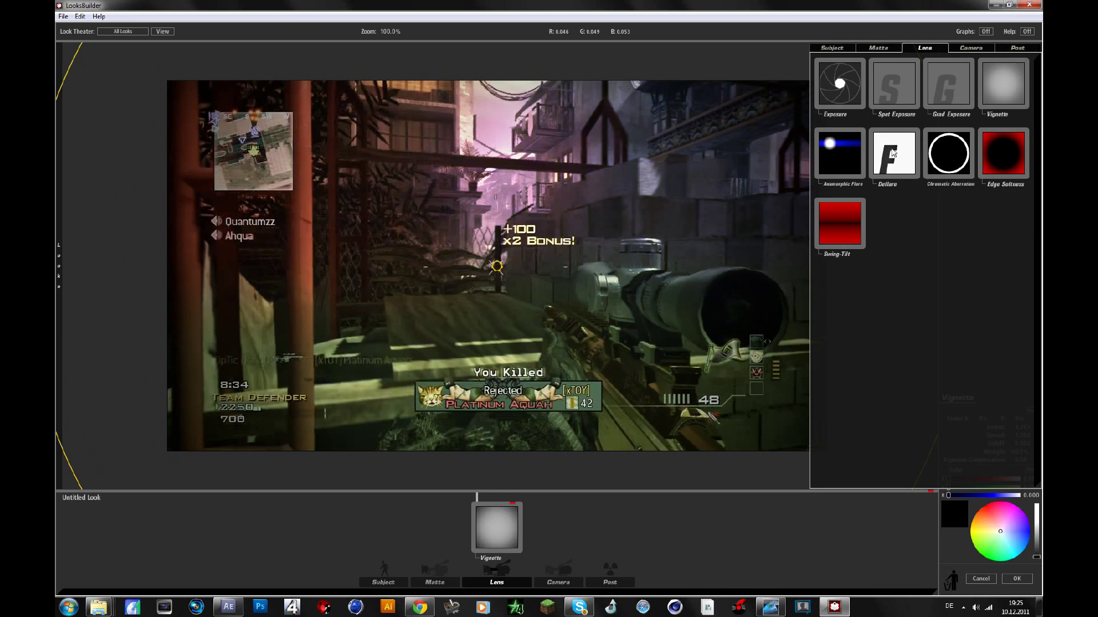
pyautogui.doubleClick(951, 91)
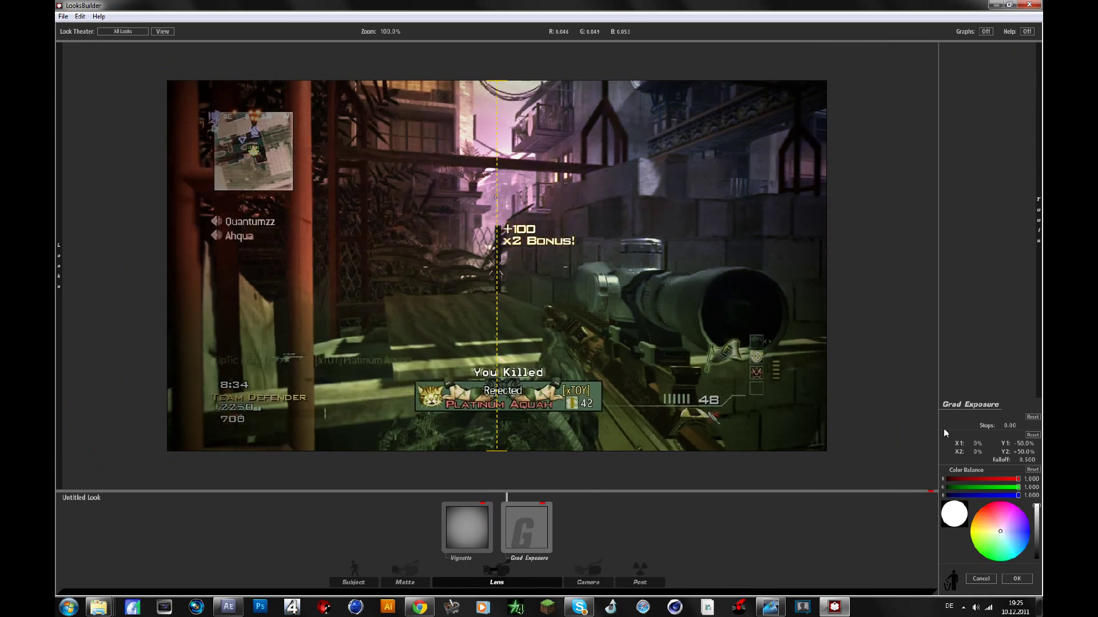
pyautogui.moveTo(1007, 426); pyautogui.dragTo(1019, 425)
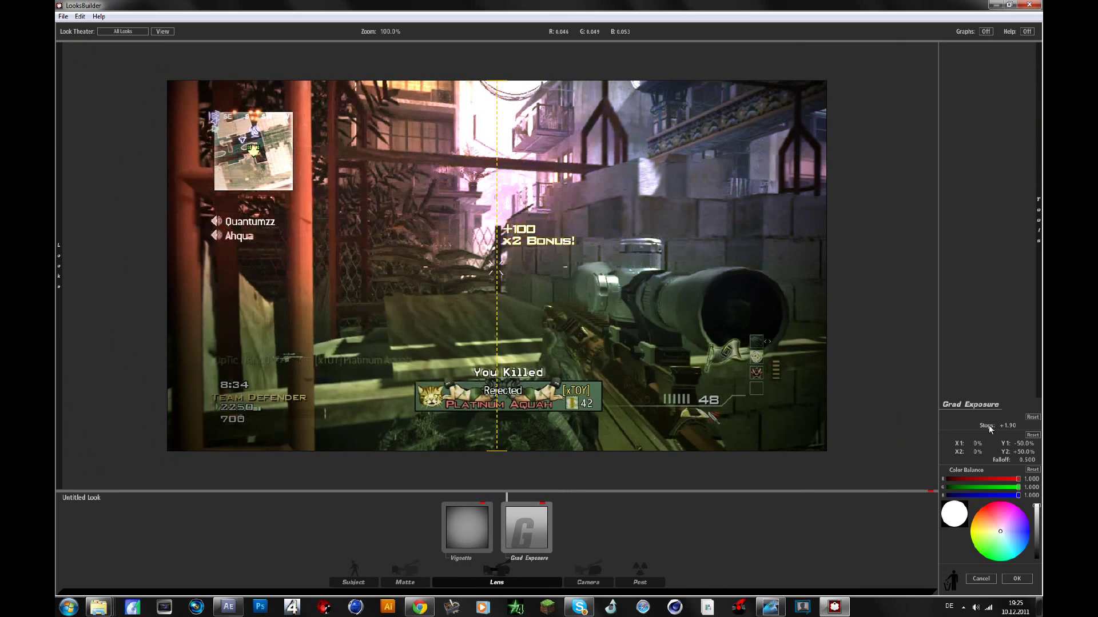
pyautogui.moveTo(1038, 223)
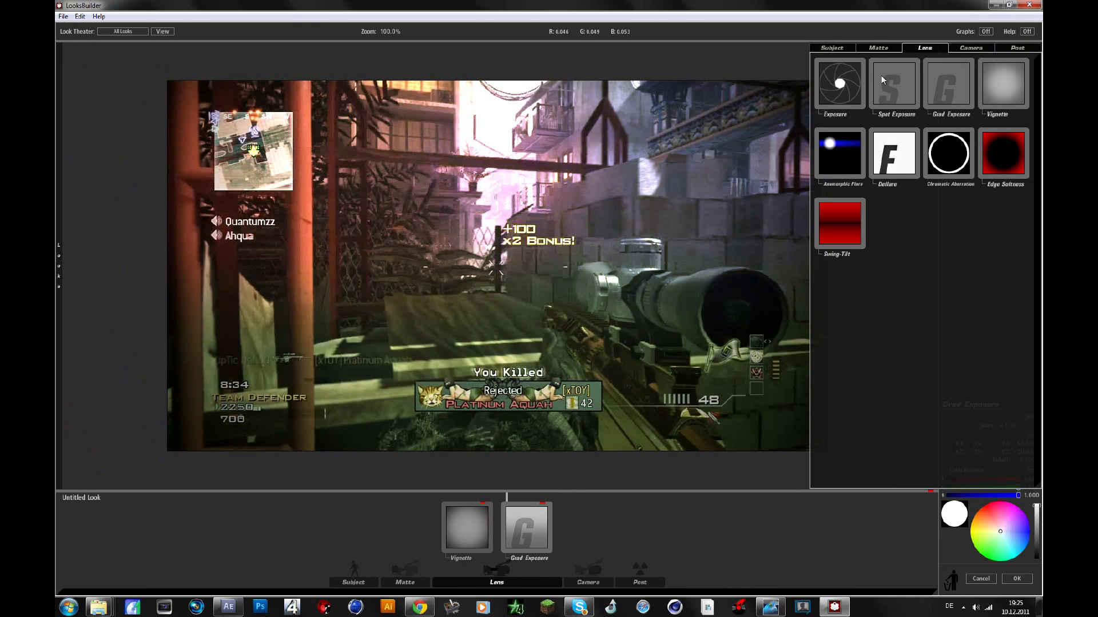
# - Add a light-blue Diffusion with Size 18.24%, Glow 86% and Highlights Only 24.30%
pyautogui.click(878, 49)
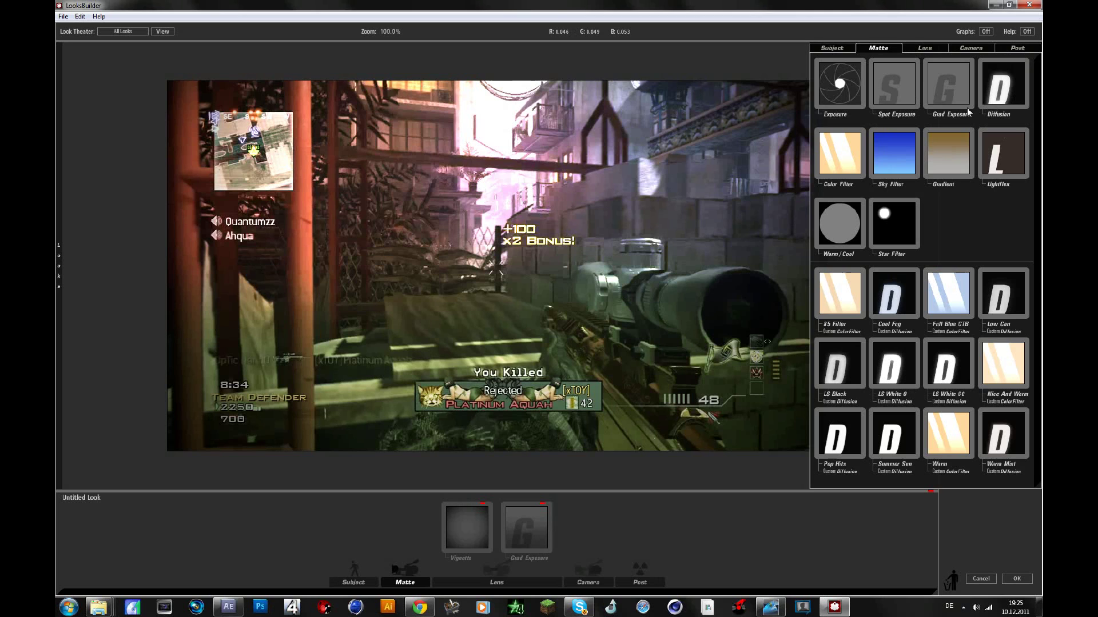
pyautogui.doubleClick(1011, 88)
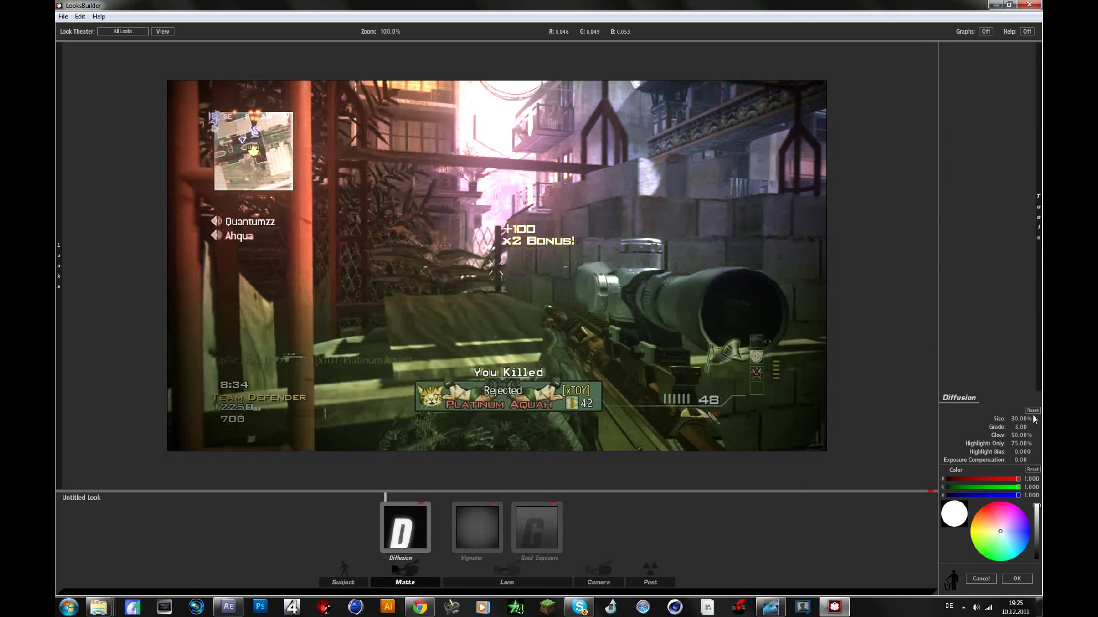
pyautogui.click(1028, 538)
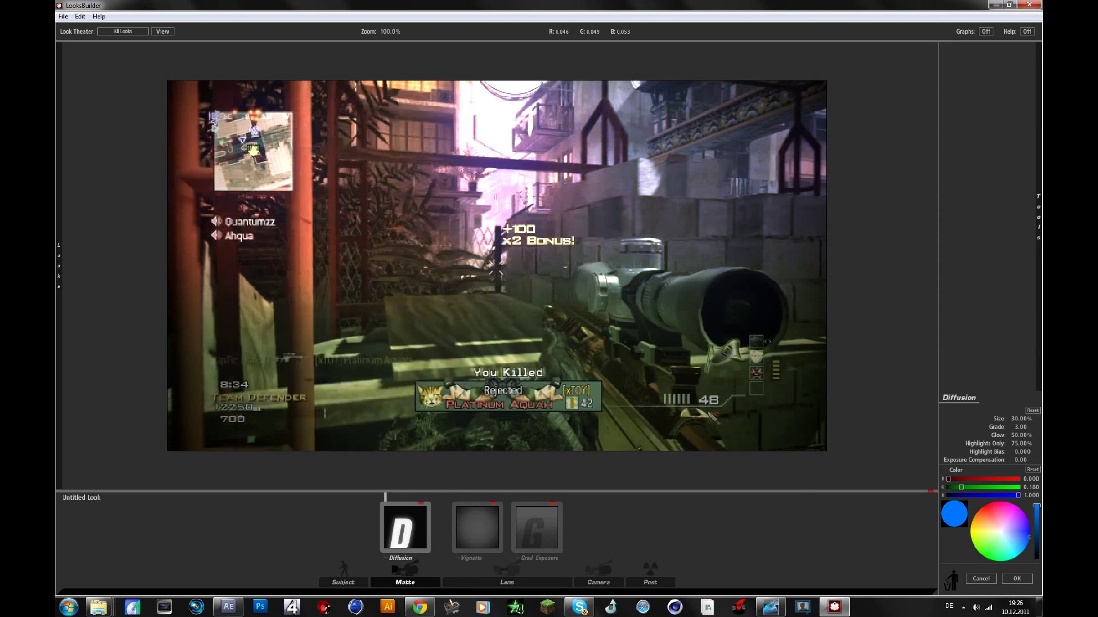
pyautogui.moveTo(1029, 537)
pyautogui.mouseDown()
pyautogui.moveTo(999, 532)
pyautogui.moveTo(1013, 514)
pyautogui.moveTo(1000, 532)
pyautogui.moveTo(1029, 538)
pyautogui.mouseUp()
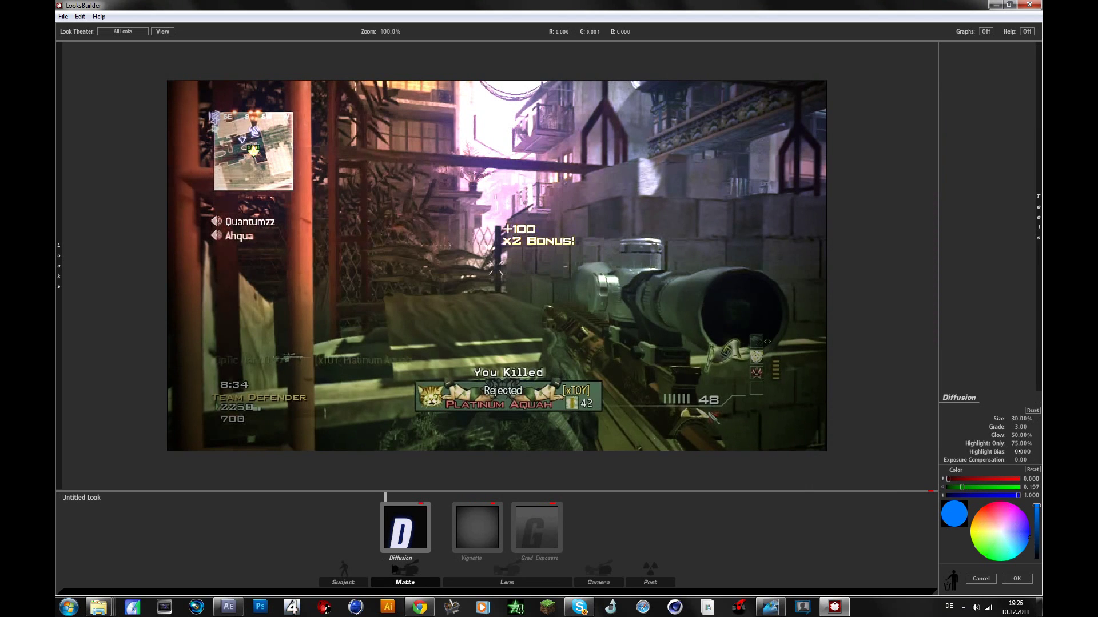
pyautogui.moveTo(1017, 422); pyautogui.dragTo(995, 444)
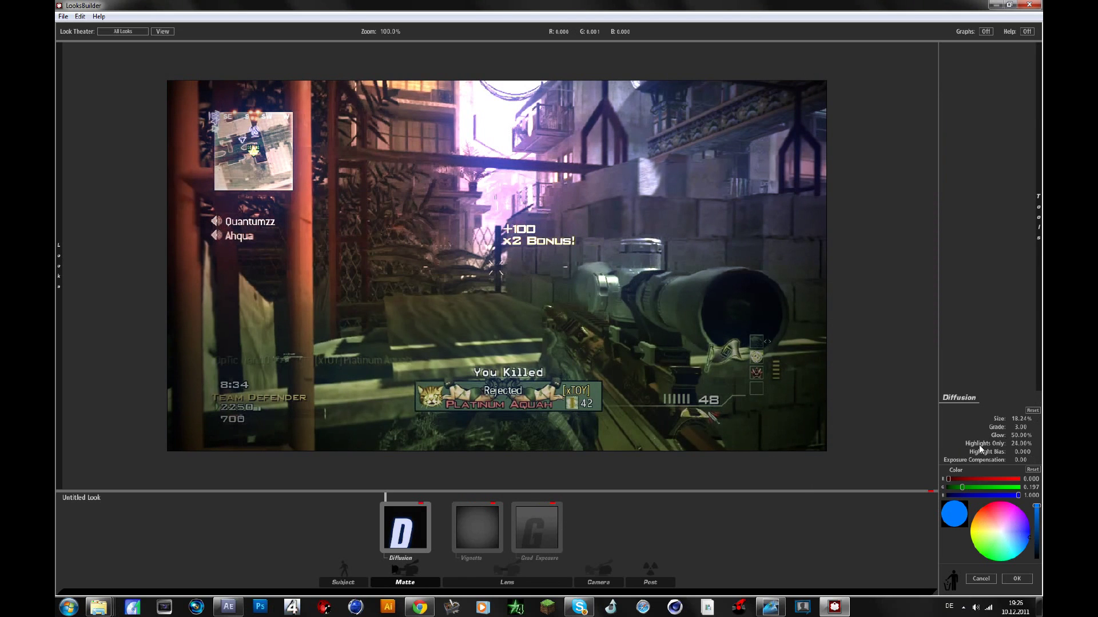
pyautogui.moveTo(1015, 436); pyautogui.dragTo(1024, 437)
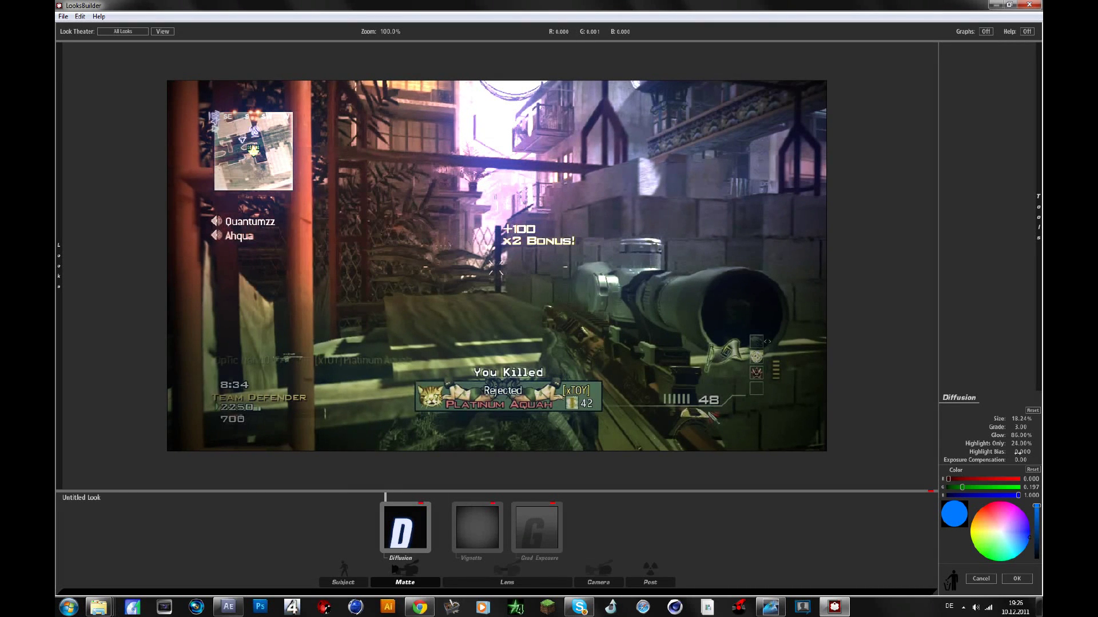
pyautogui.moveTo(1018, 453); pyautogui.dragTo(1016, 453)
# - Add an Anamorphic Flare with a raised threshold and lowered boost
pyautogui.moveTo(1040, 395)
pyautogui.click(932, 49)
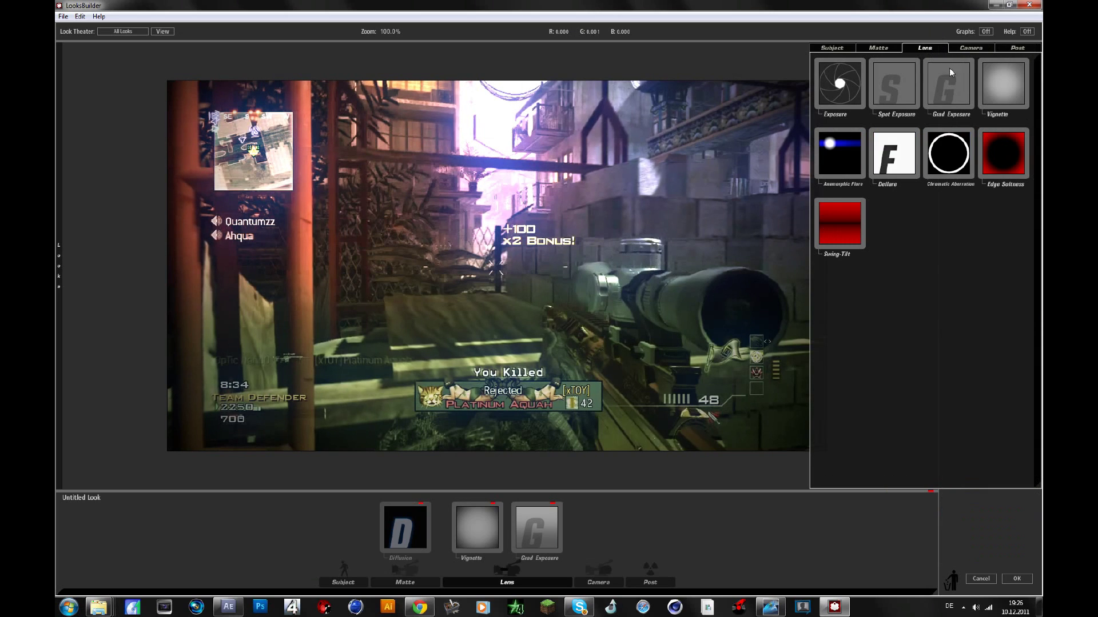
pyautogui.doubleClick(851, 154)
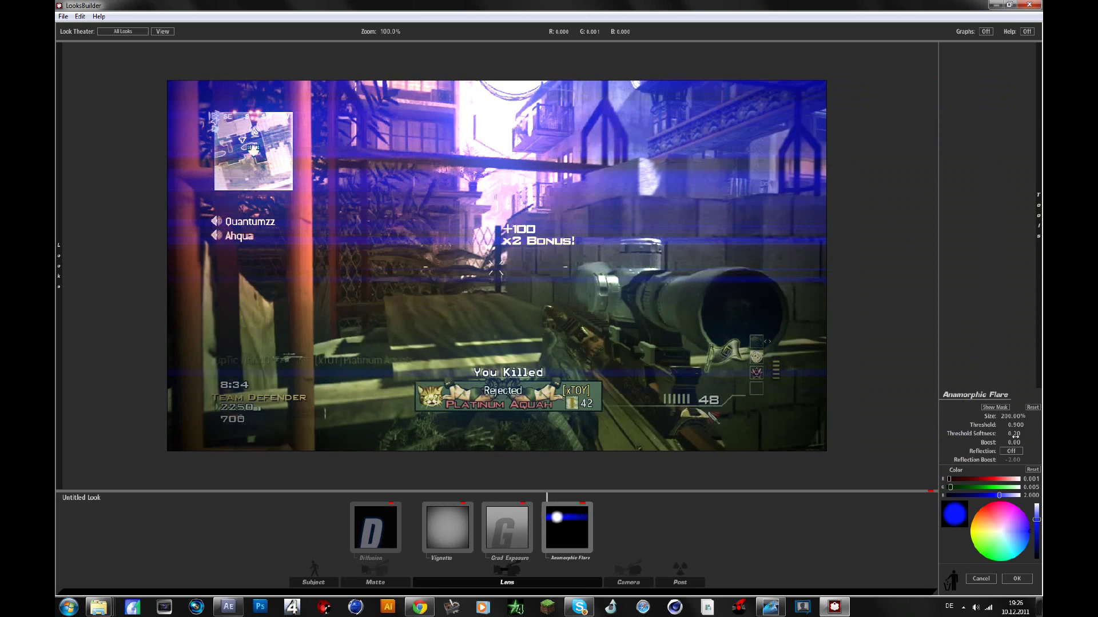
pyautogui.moveTo(1012, 427); pyautogui.dragTo(1023, 426)
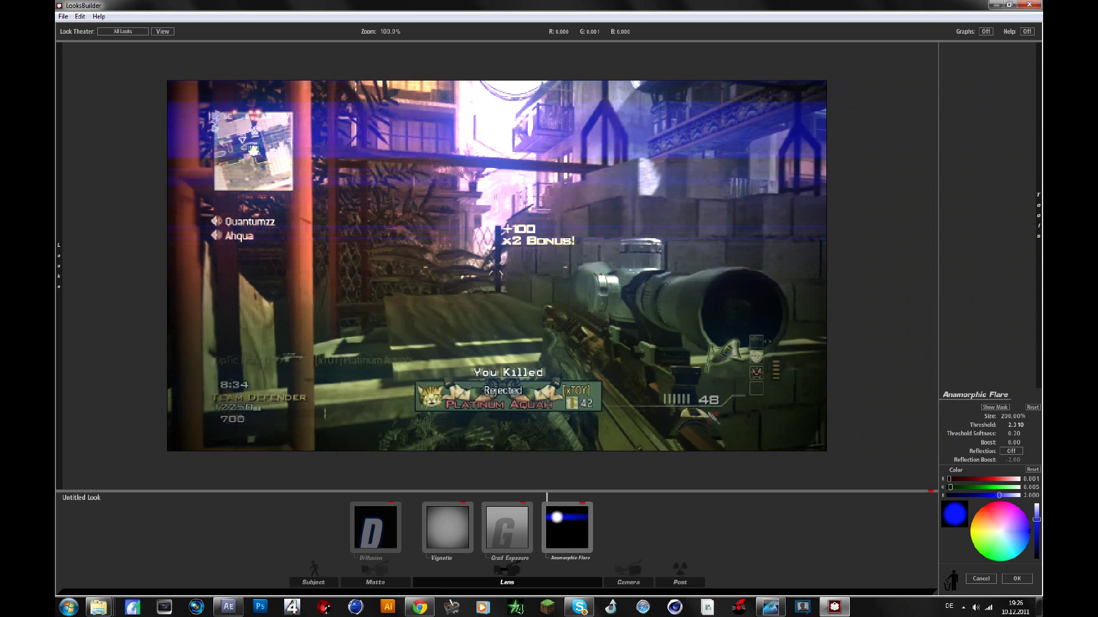
pyautogui.moveTo(1015, 425); pyautogui.dragTo(1003, 442)
pyautogui.moveTo(1038, 216)
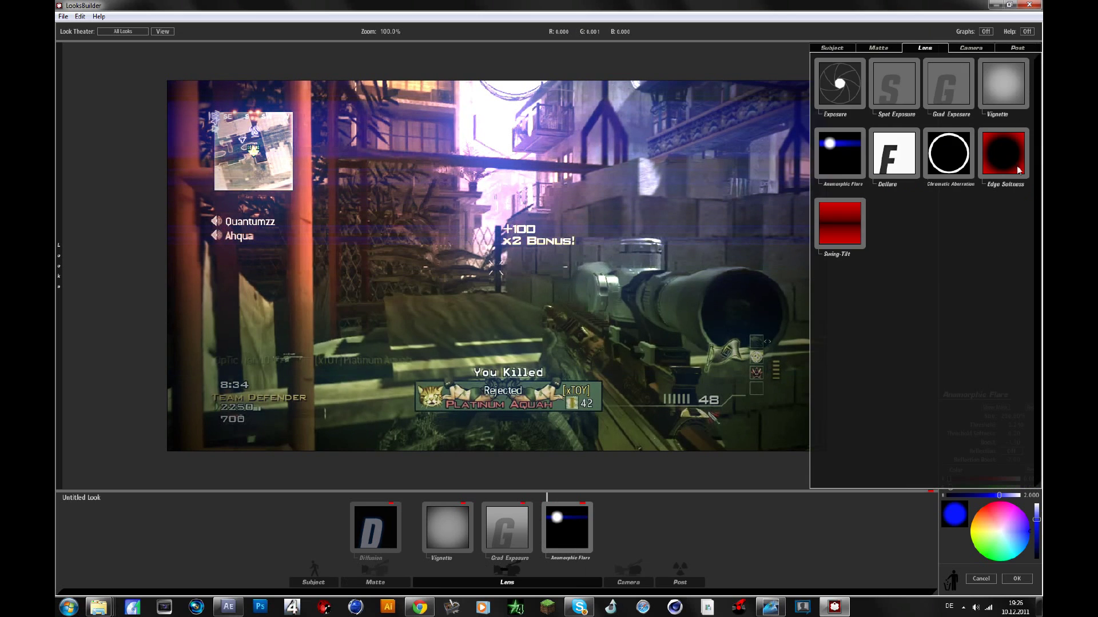
# - Add Chromatic Aberration with Red/Cyan at +1.440 and apply the look with OK
pyautogui.click(971, 49)
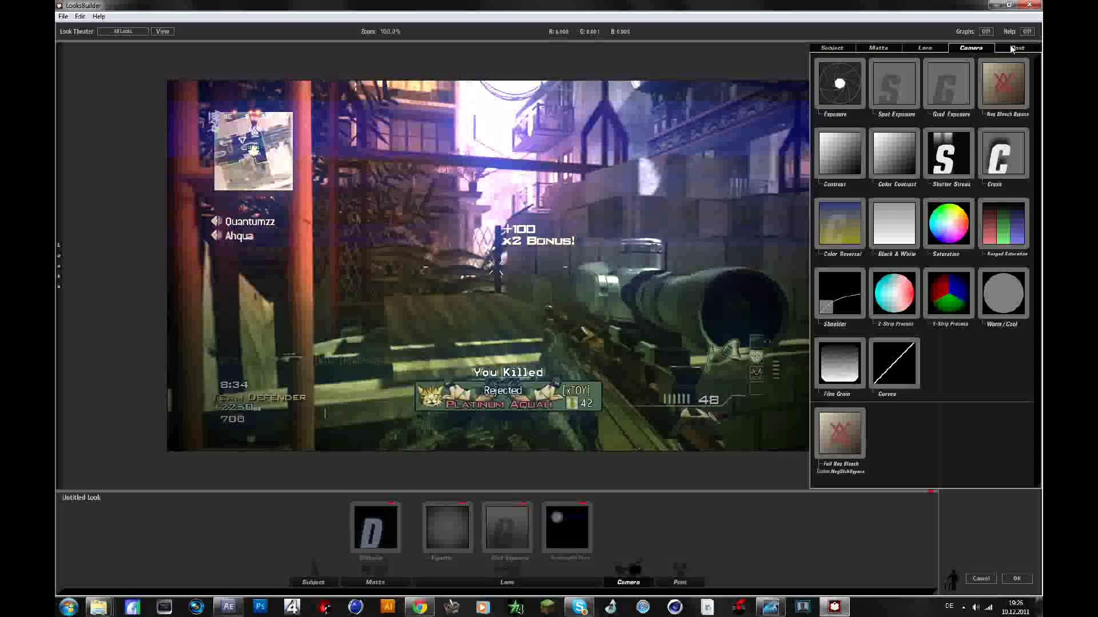
pyautogui.click(1017, 48)
pyautogui.click(971, 48)
pyautogui.click(924, 48)
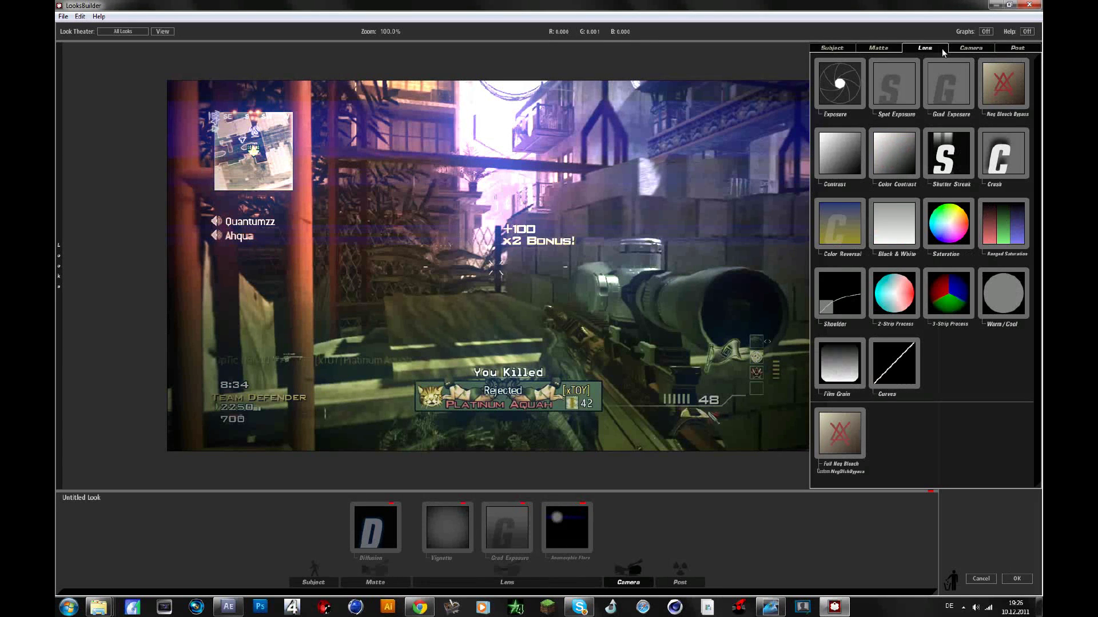
pyautogui.doubleClick(951, 151)
pyautogui.moveTo(1004, 487); pyautogui.dragTo(1035, 486)
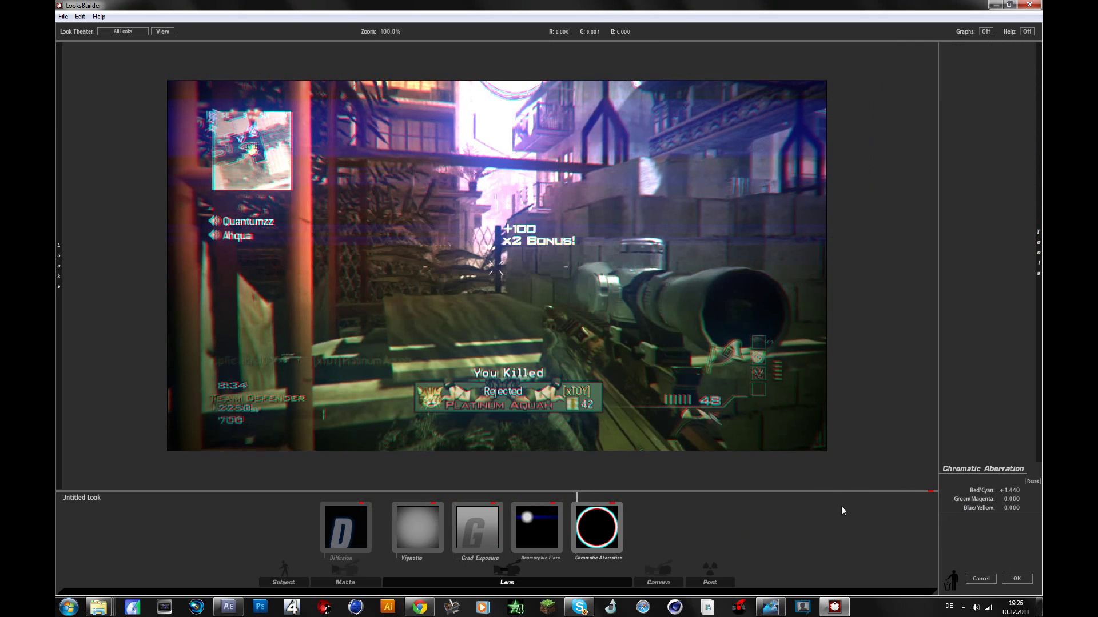
pyautogui.click(1018, 579)
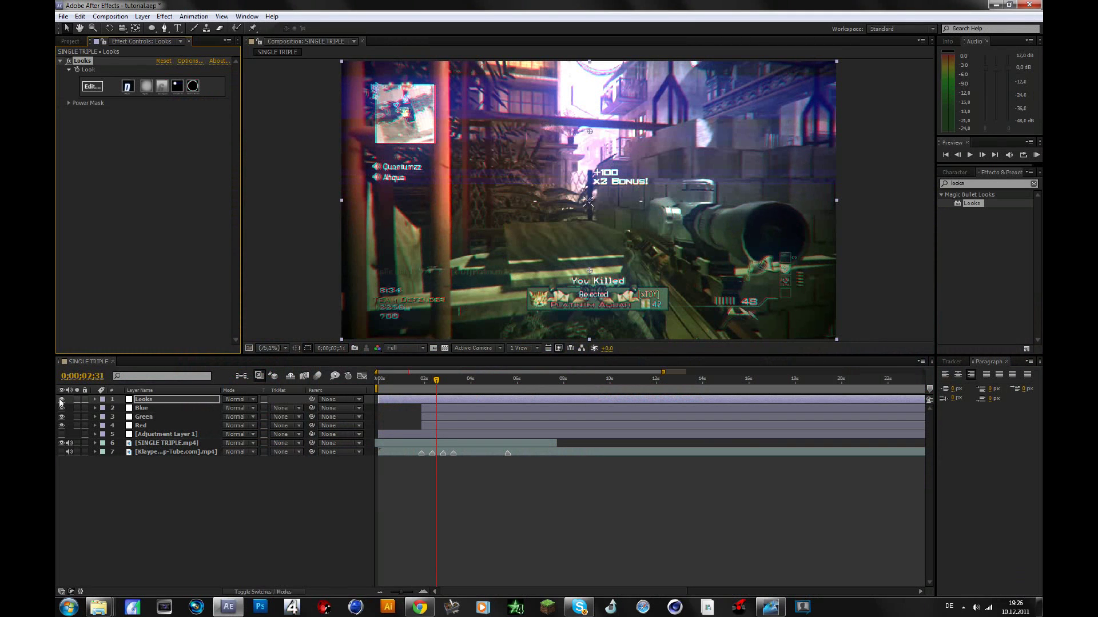
# - Compare the start of the scope shot with and without the Looks grade
pyautogui.click(421, 379)
pyautogui.press('pagedown')
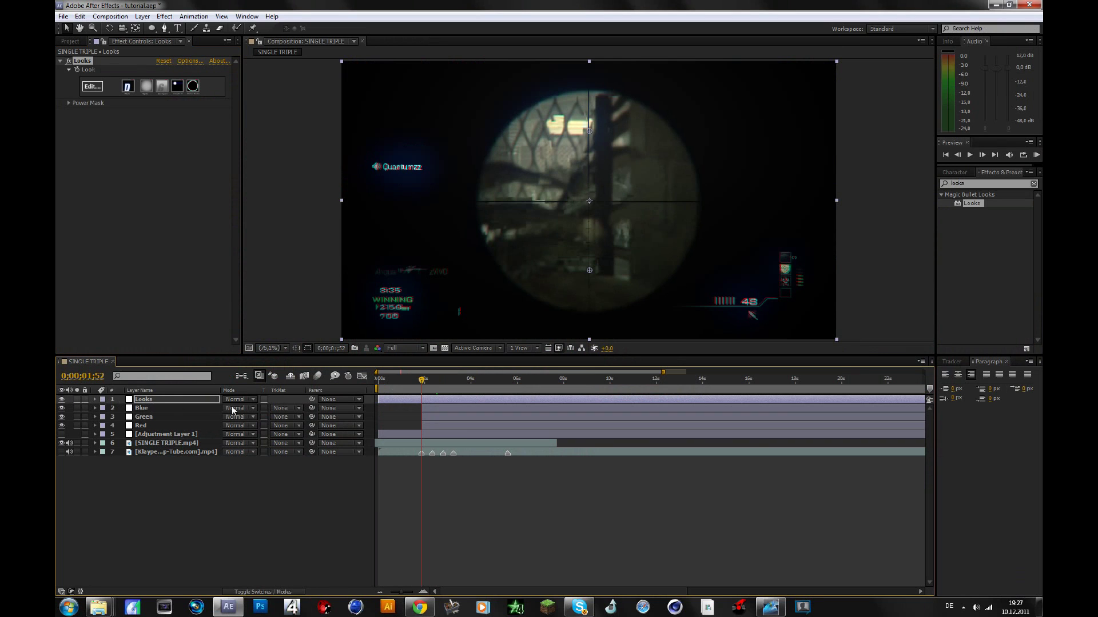
pyautogui.click(61, 407)
pyautogui.click(60, 406)
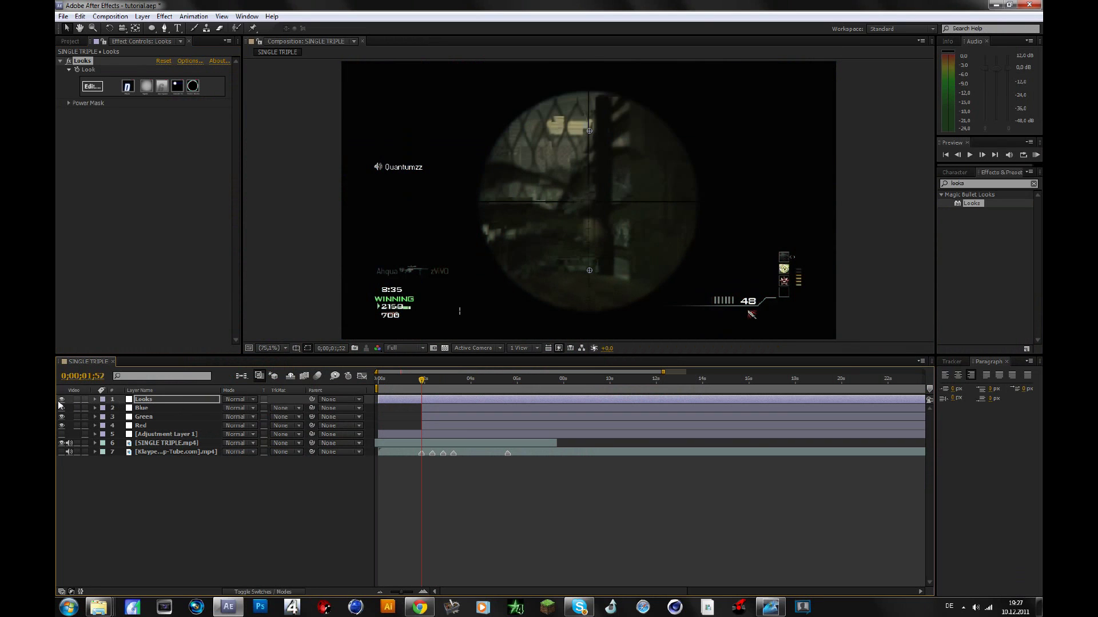
# - Keyframe Looks opacity 0% at 0;00;01;52, 100% at 0;00;01;59, then lower by 0;00;02;51
pyautogui.press('t')
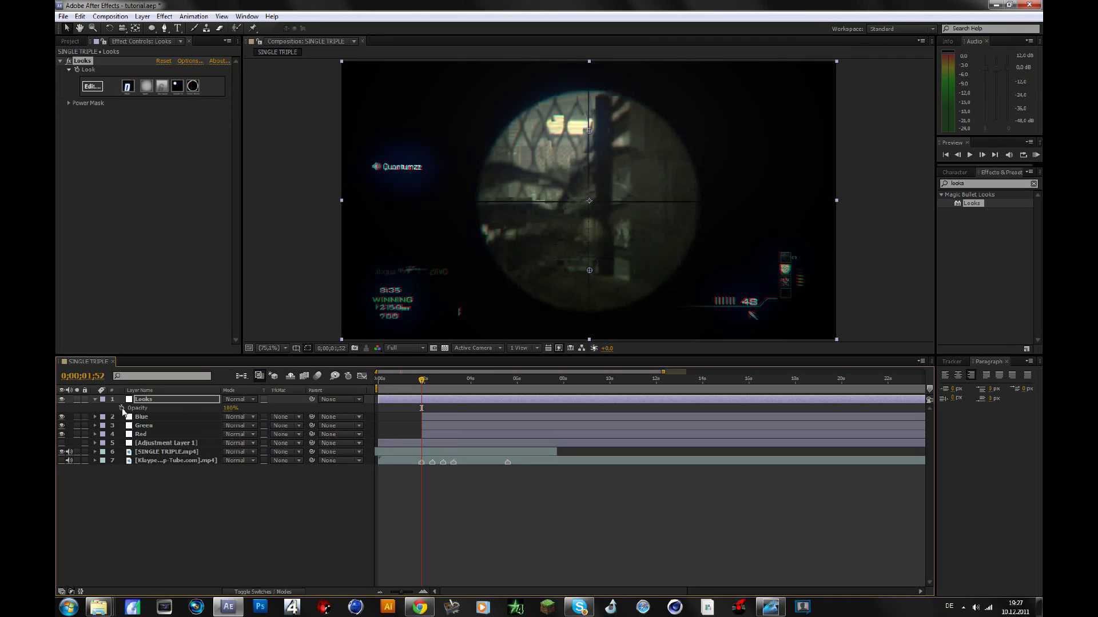
pyautogui.hotkey('alt', 'shift', 't')
pyautogui.moveTo(229, 409); pyautogui.dragTo(92, 411)
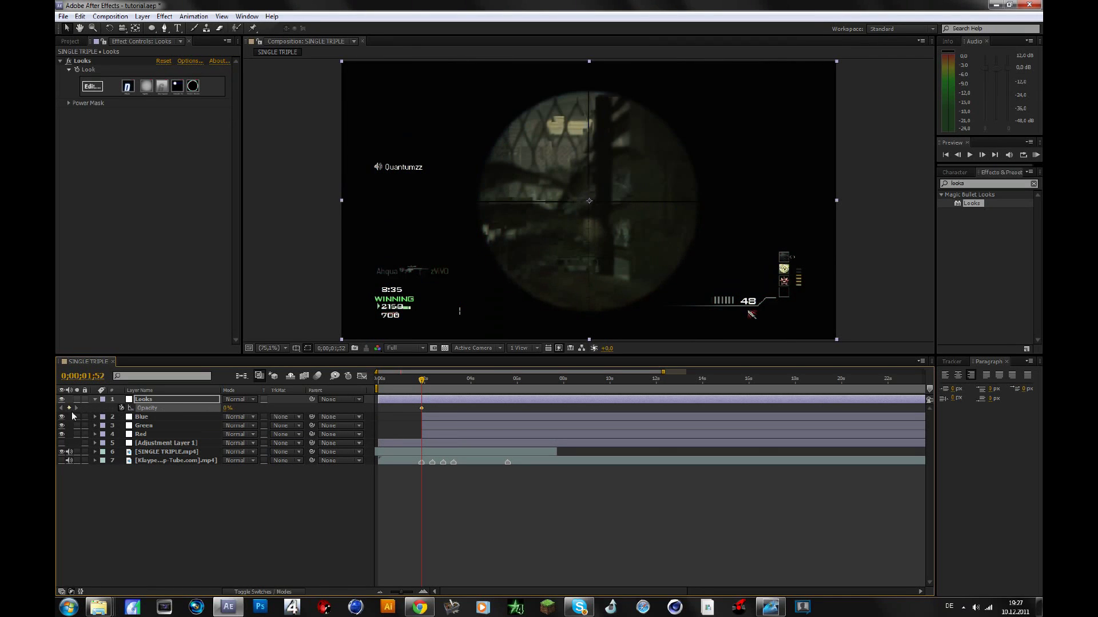
pyautogui.press('space')
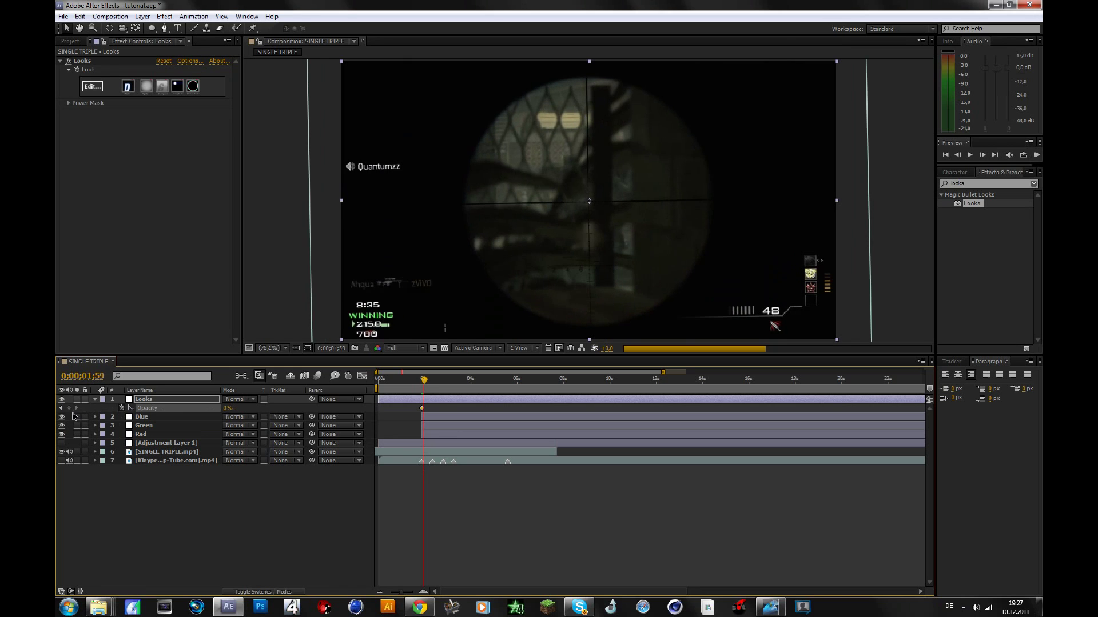
pyautogui.click(229, 407)
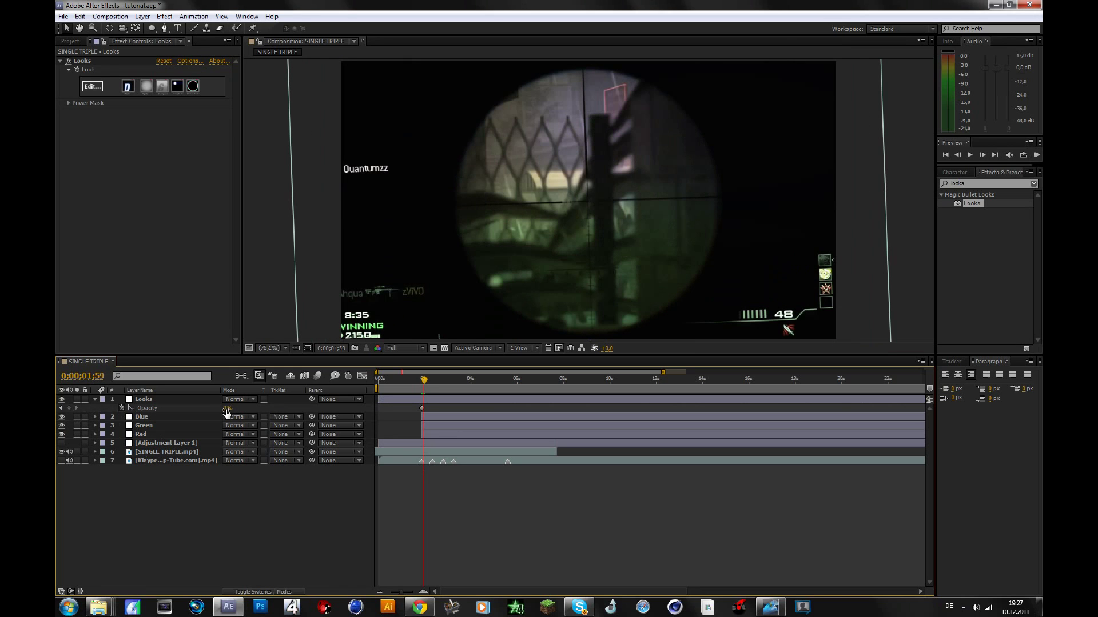
pyautogui.moveTo(227, 410); pyautogui.dragTo(445, 387)
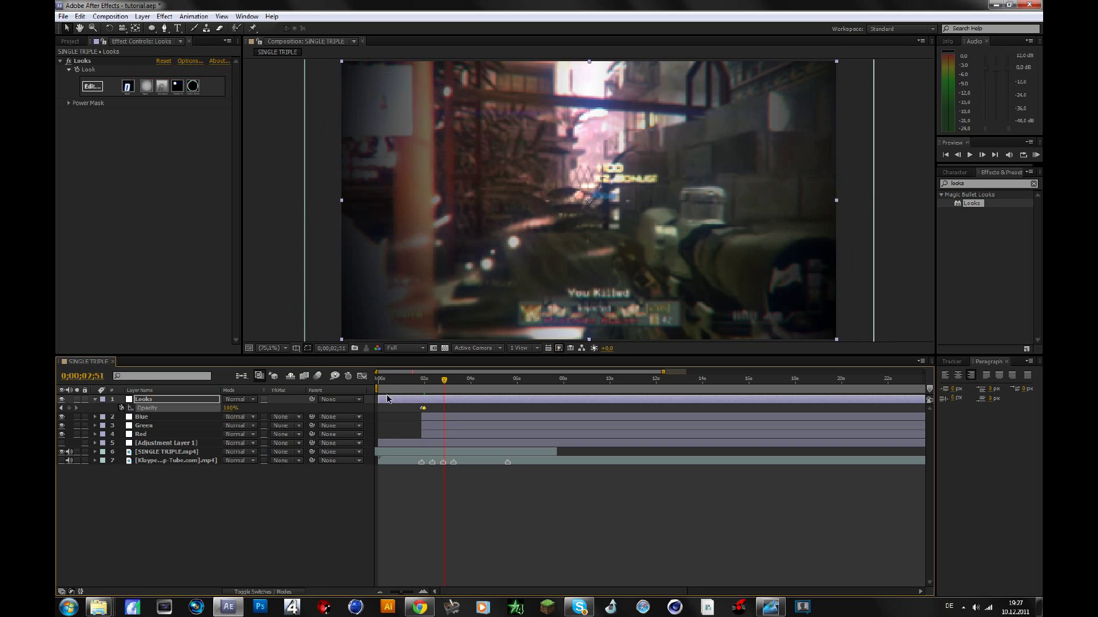
pyautogui.moveTo(224, 414); pyautogui.dragTo(71, 413)
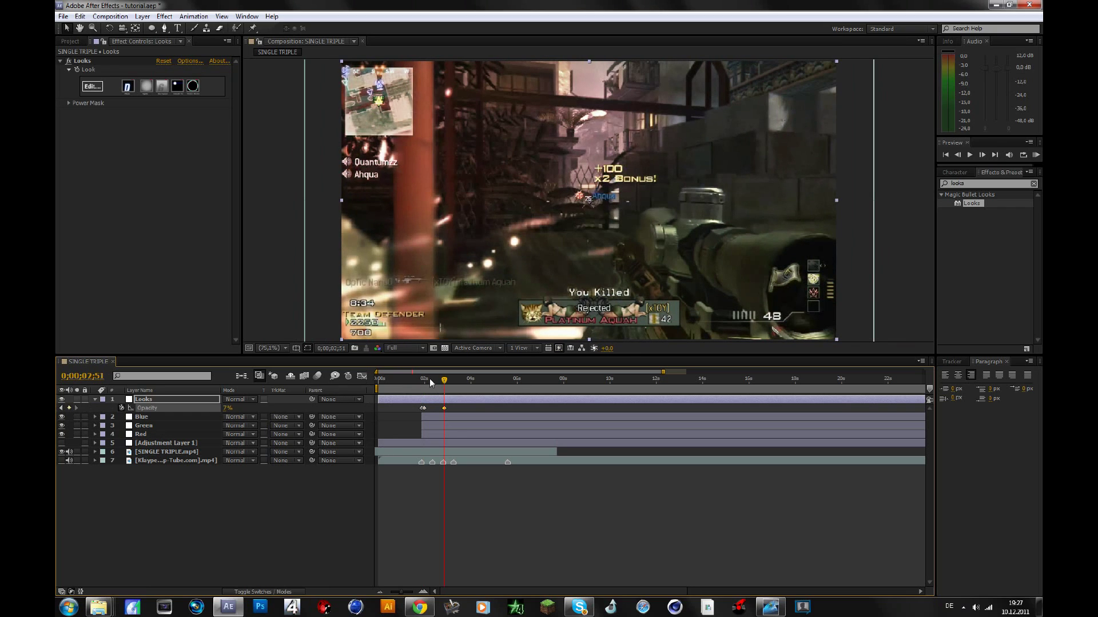
pyautogui.keyDown('alt'); pyautogui.click(121, 409); pyautogui.keyUp('alt')
pyautogui.write('wiggle(3,50)')
pyautogui.click(235, 553)
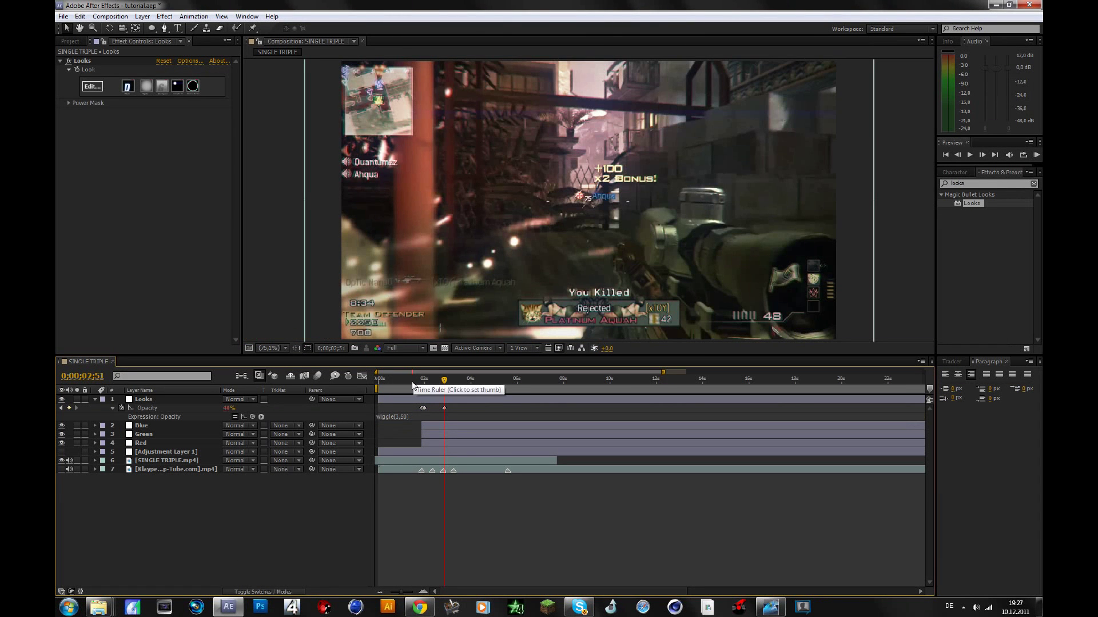
pyautogui.click(423, 385)
pyautogui.moveTo(424, 384); pyautogui.dragTo(430, 384)
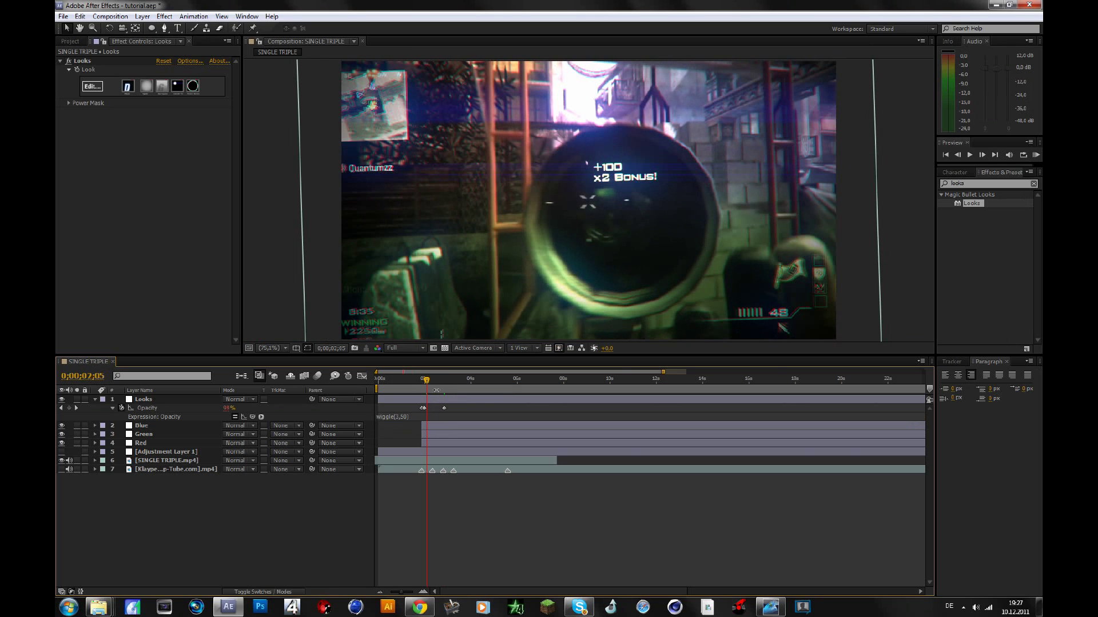
pyautogui.click(414, 386)
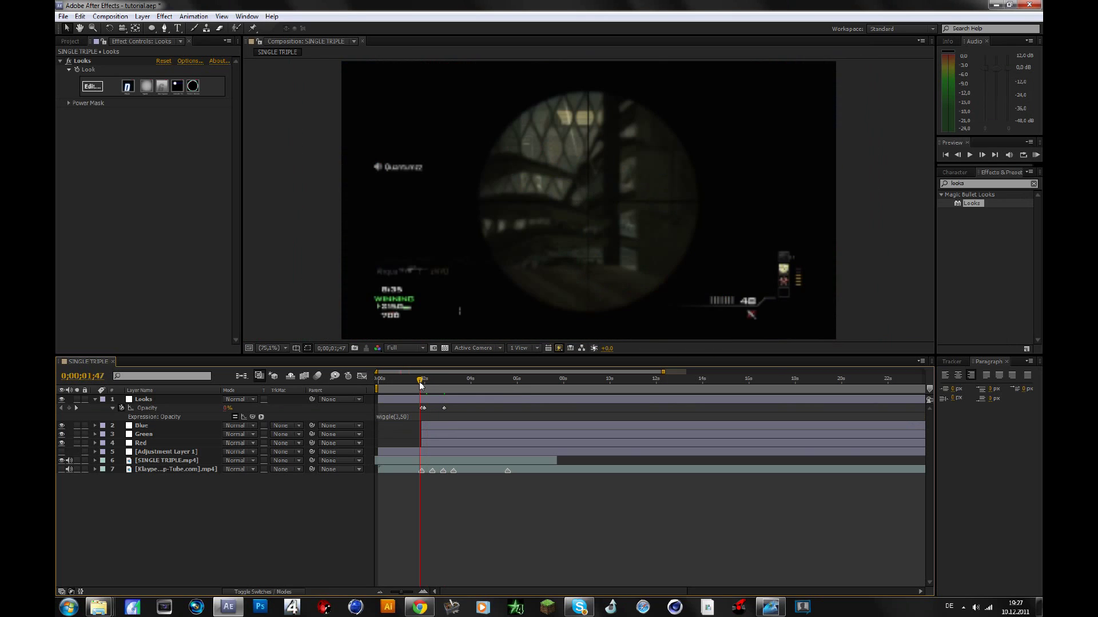
pyautogui.moveTo(415, 386); pyautogui.dragTo(422, 383)
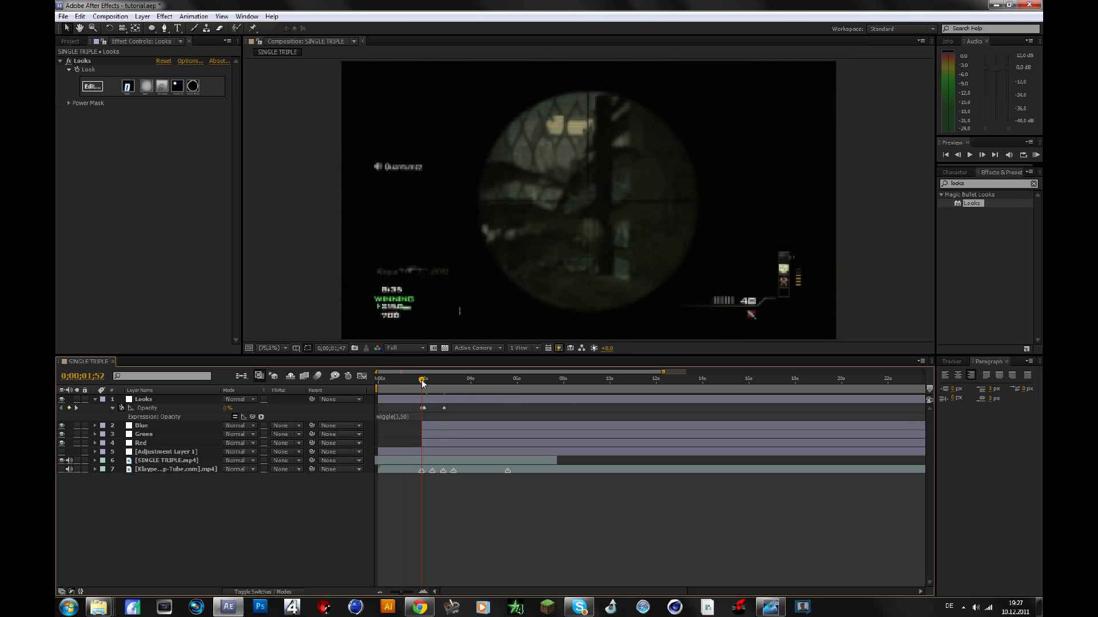
pyautogui.click(389, 401)
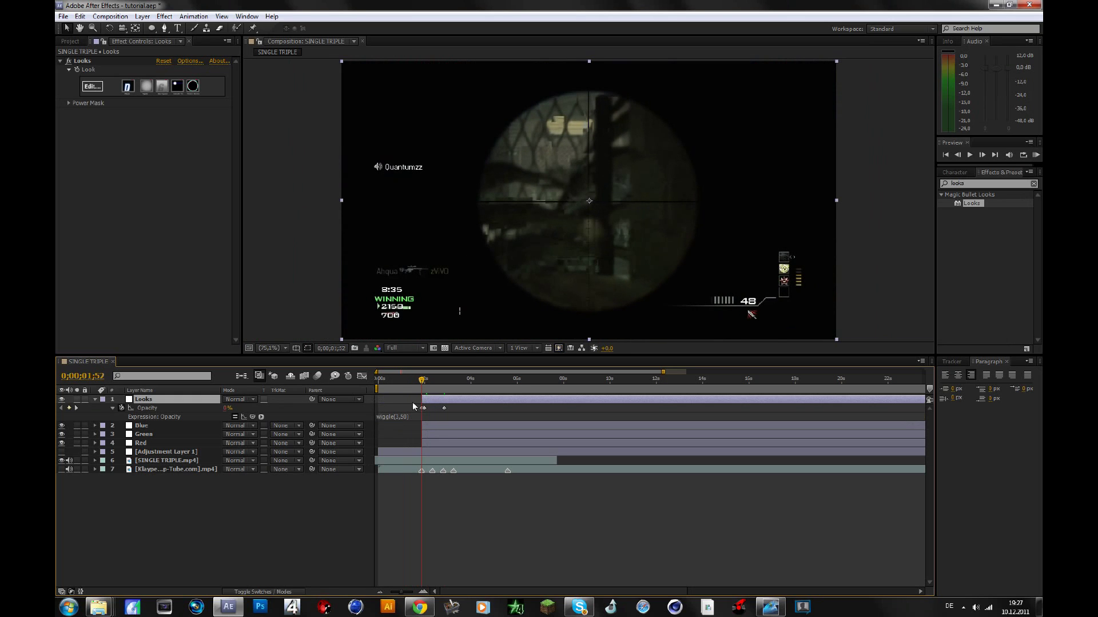
pyautogui.click(396, 379)
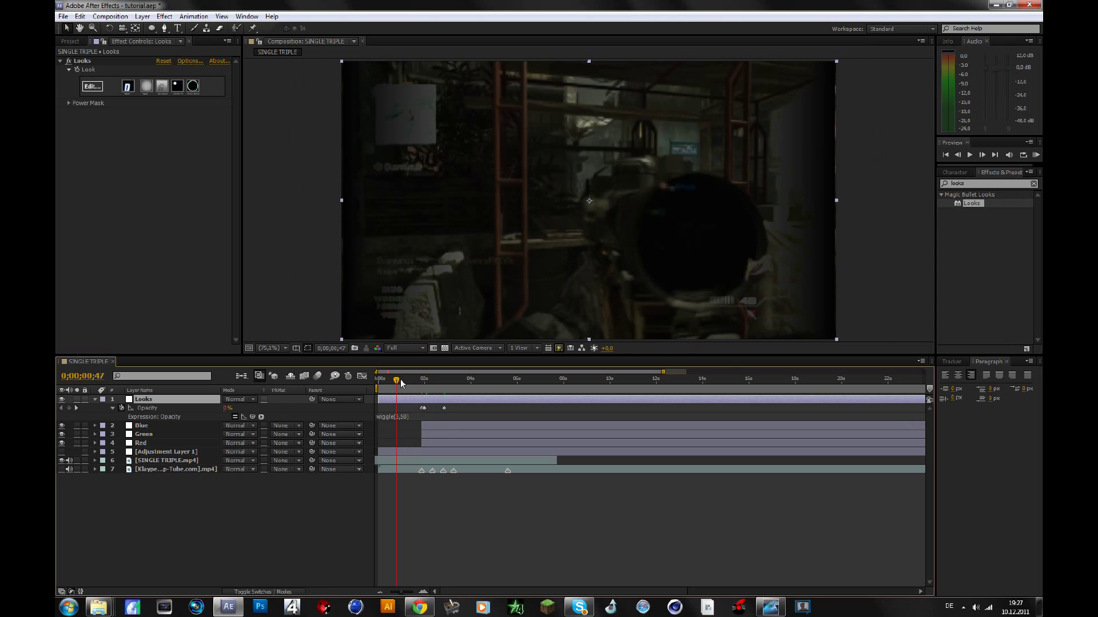
pyautogui.moveTo(401, 383); pyautogui.dragTo(404, 382)
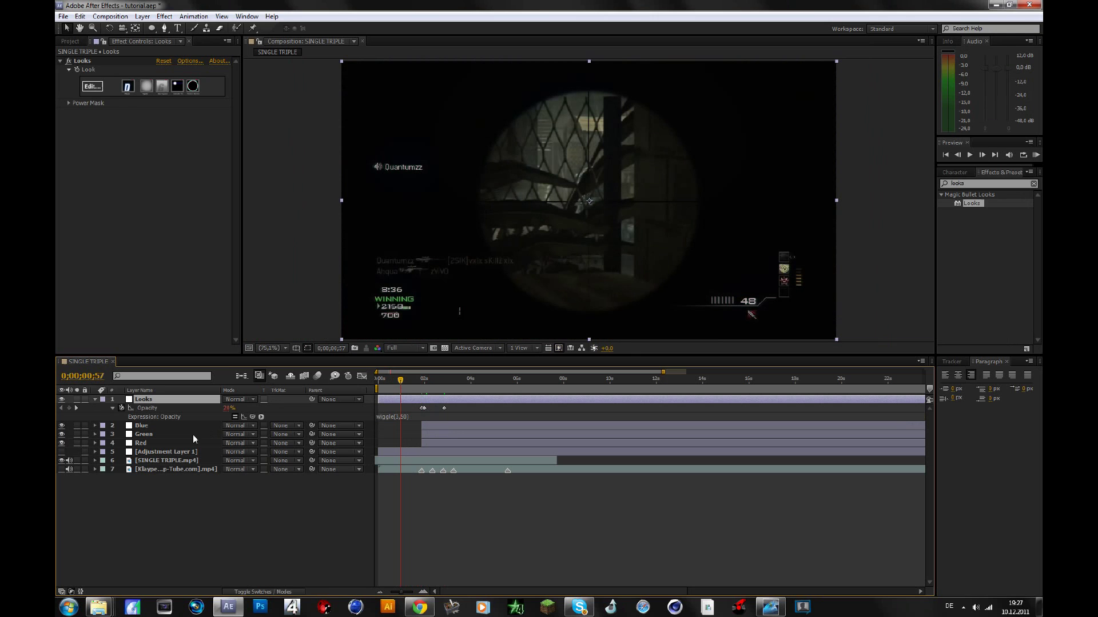
pyautogui.click(419, 415)
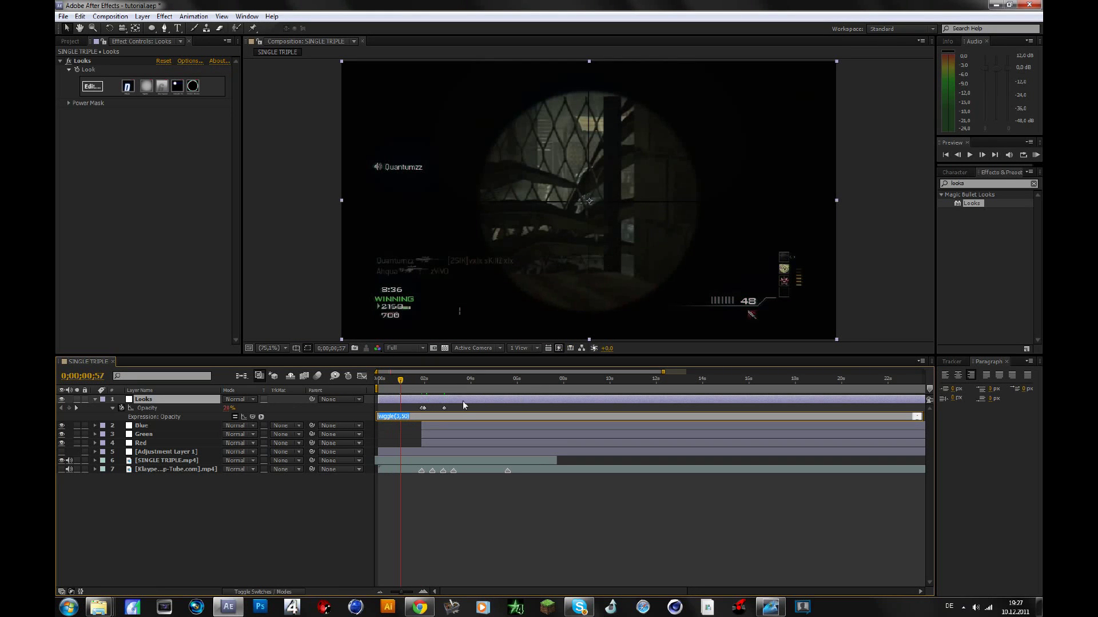
pyautogui.press('BackSpace')
pyautogui.click(317, 541)
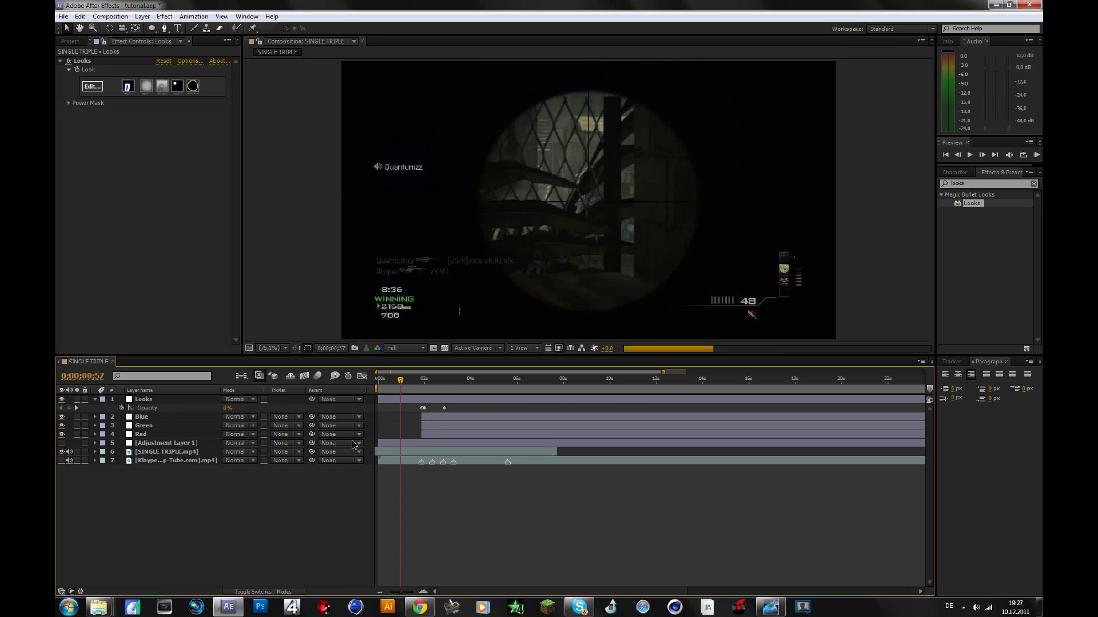
pyautogui.moveTo(400, 379); pyautogui.dragTo(440, 379)
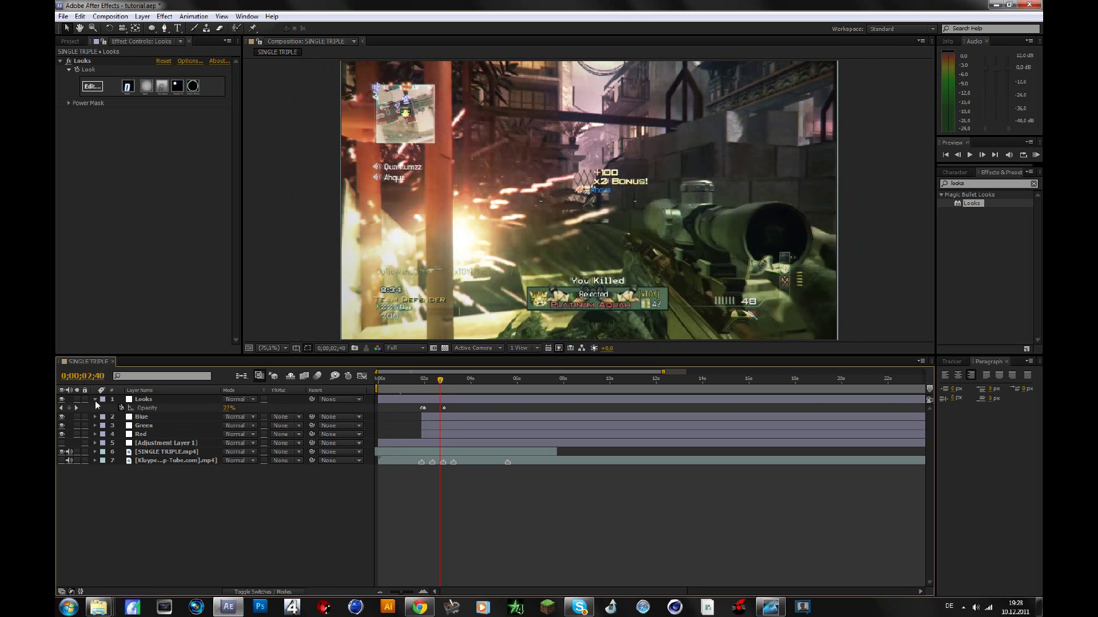
# - Steepen the Blue layer's blue-channel curve up-left to brighten its flash
pyautogui.click(96, 400)
pyautogui.click(144, 409)
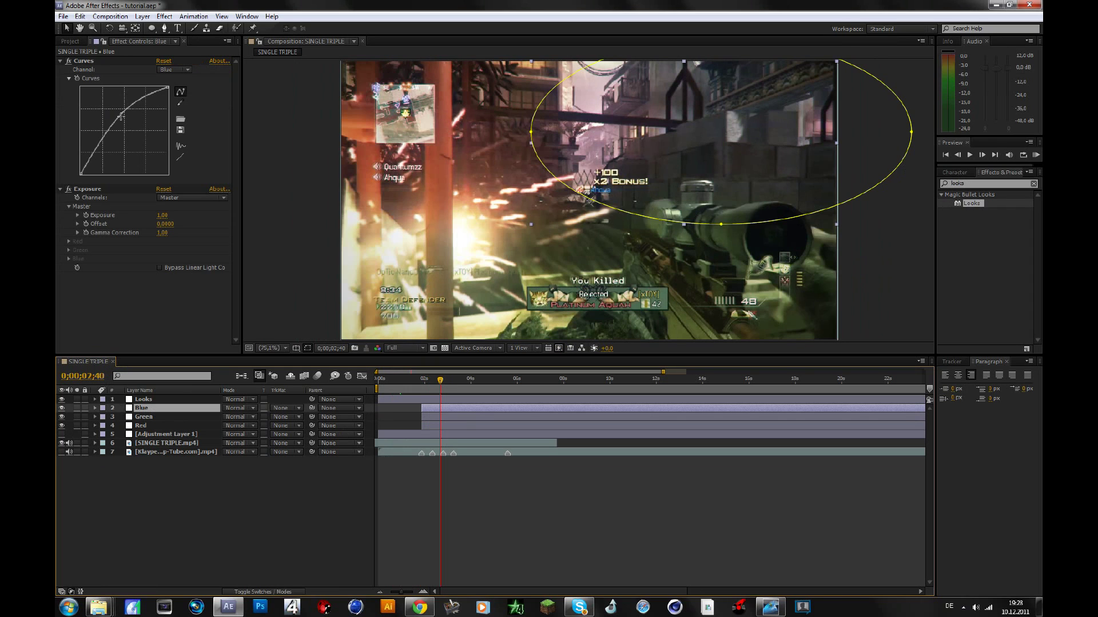
pyautogui.moveTo(120, 116); pyautogui.dragTo(106, 102)
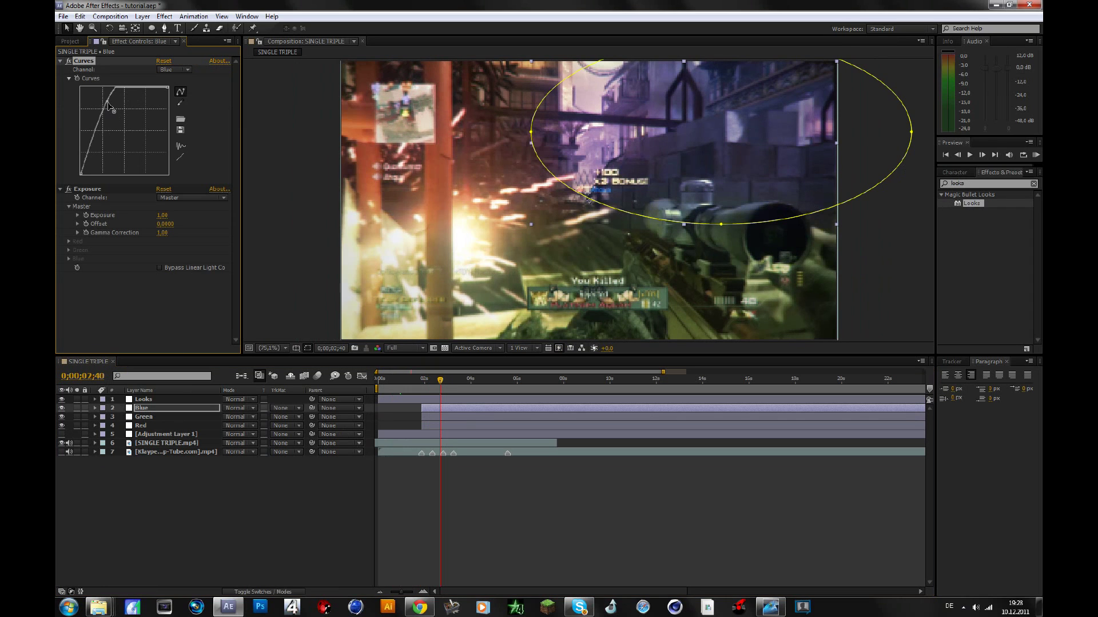
pyautogui.click(294, 511)
# - Try Soft Light blending on the Blue layer, then undo it
pyautogui.click(239, 408)
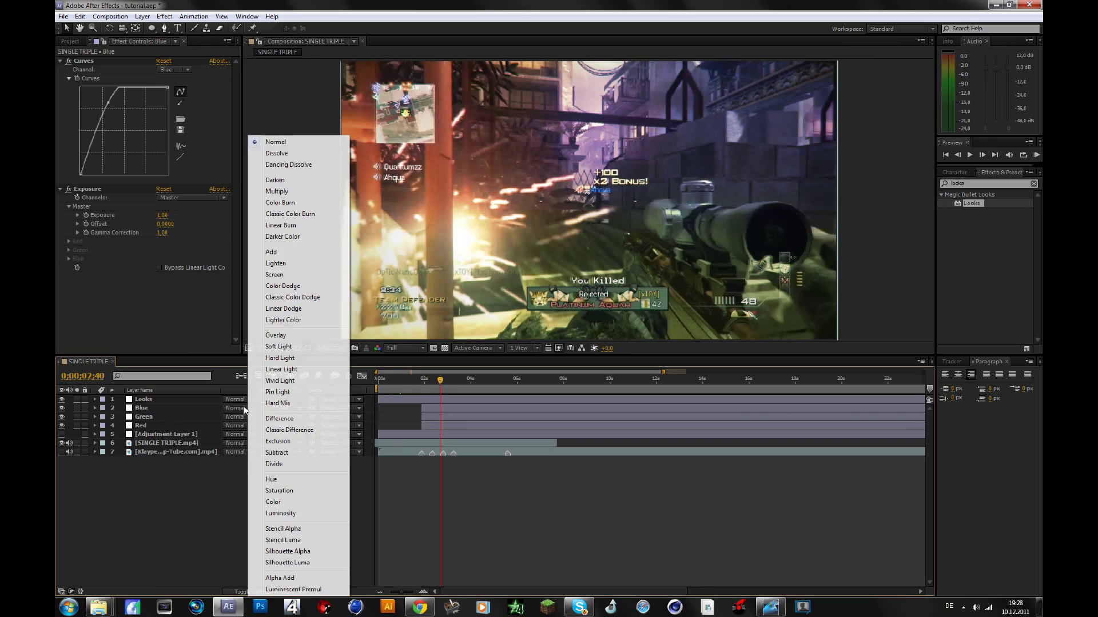
pyautogui.click(282, 345)
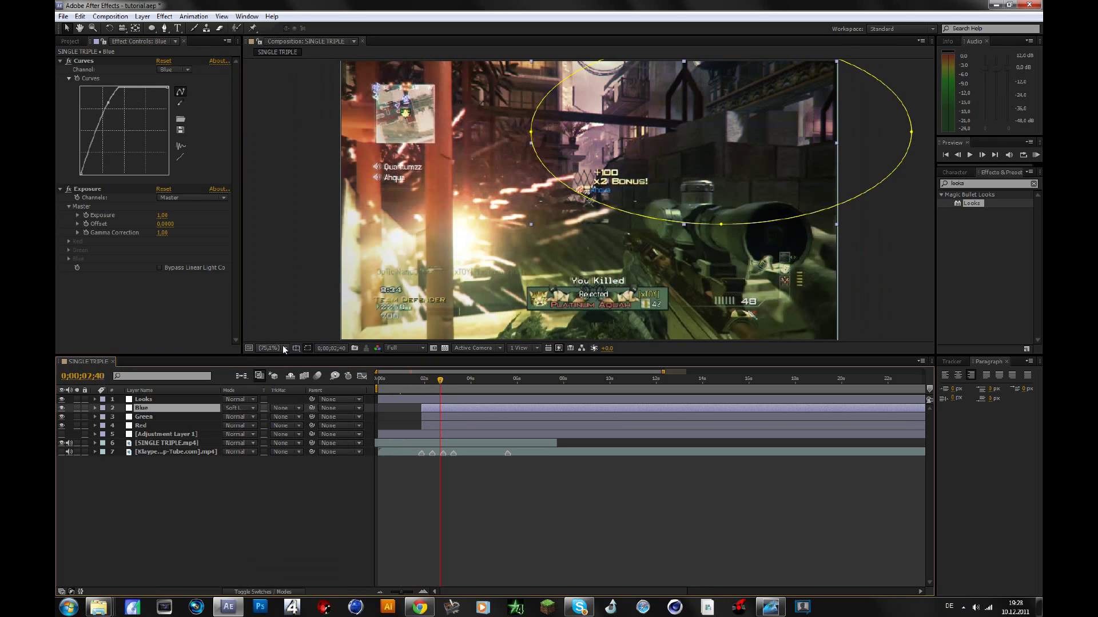
pyautogui.hotkey('ctrl', 'z')
pyautogui.click(276, 528)
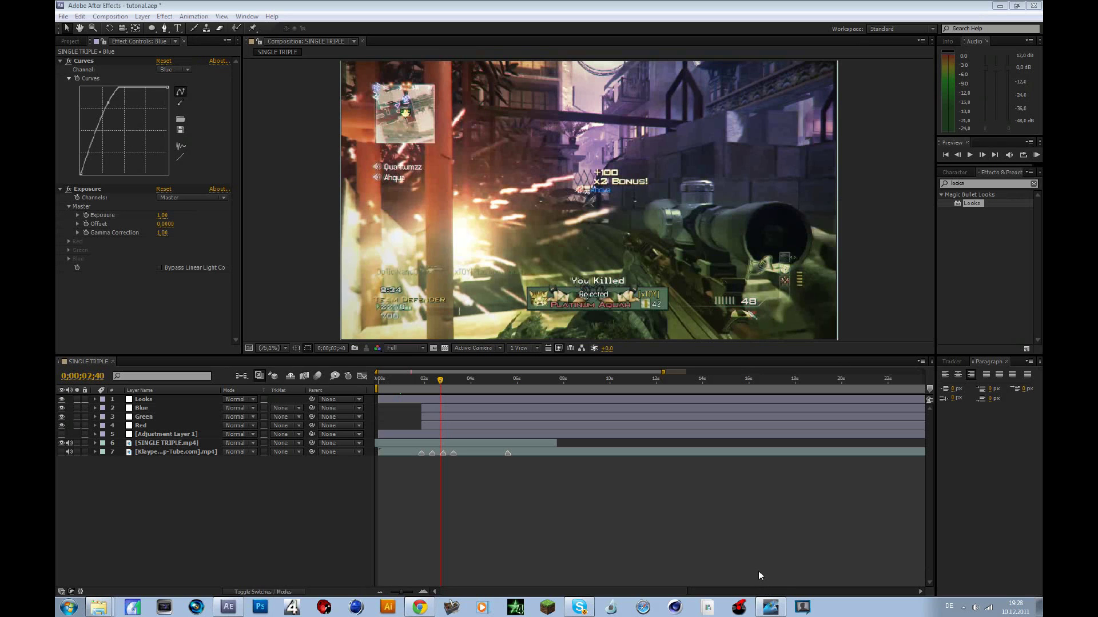
# - Bring up the Debut Video Capture window from the taskbar to stop recording
pyautogui.click(771, 609)
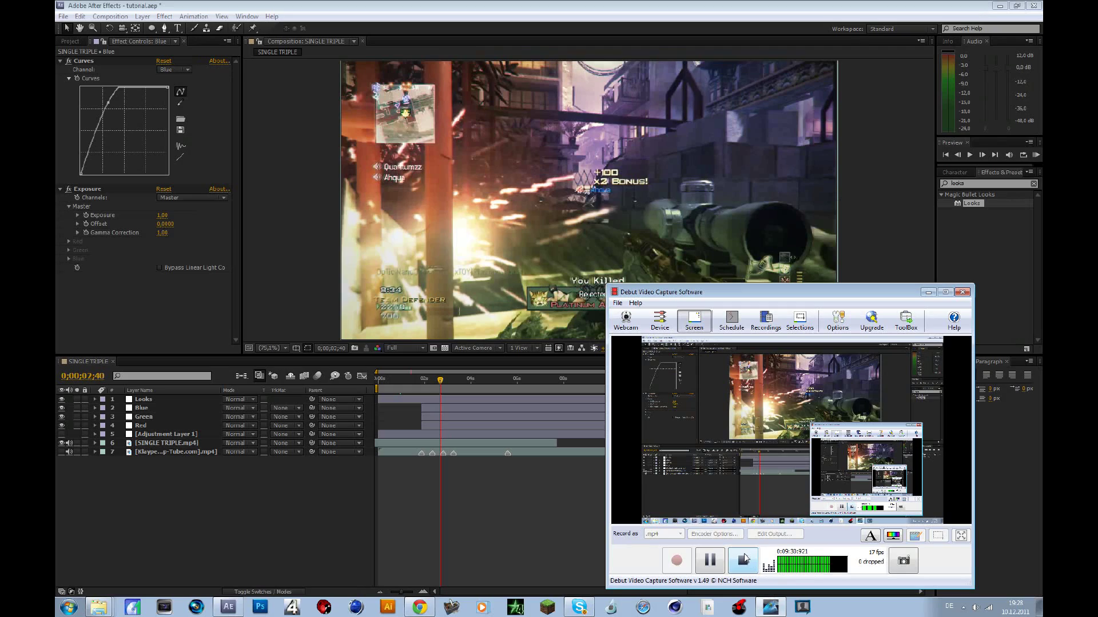